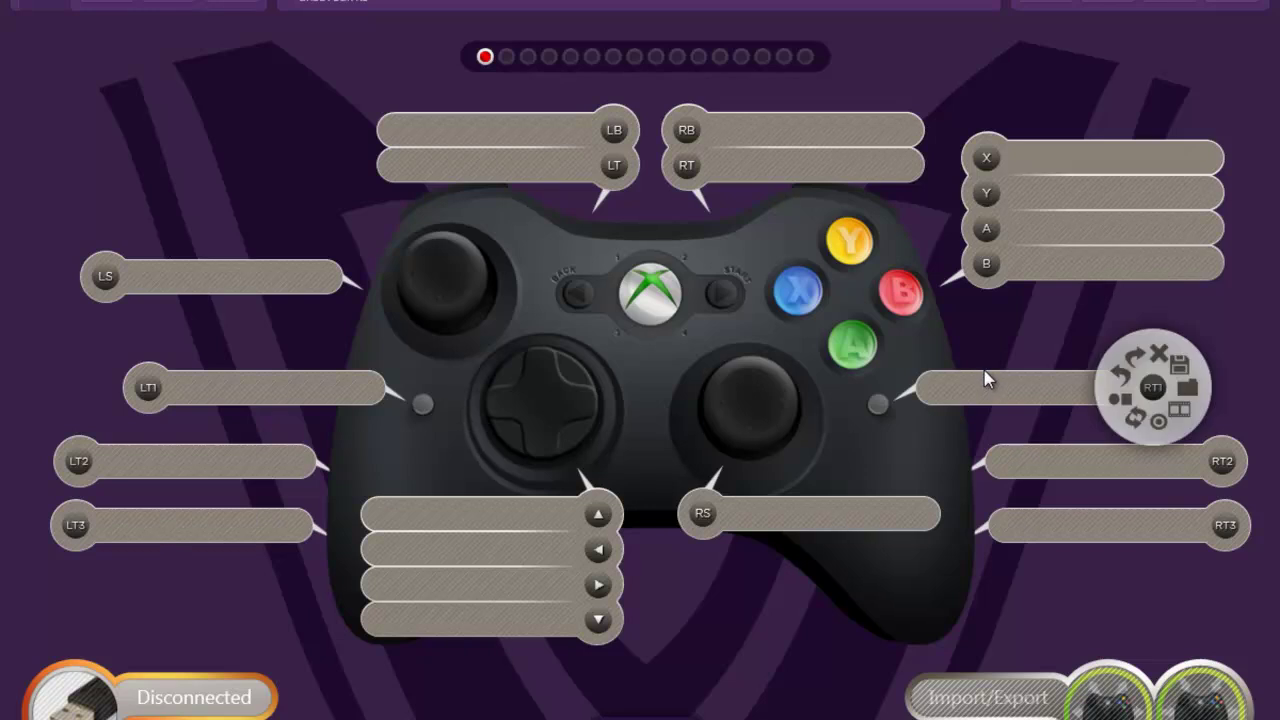
click(984, 370)
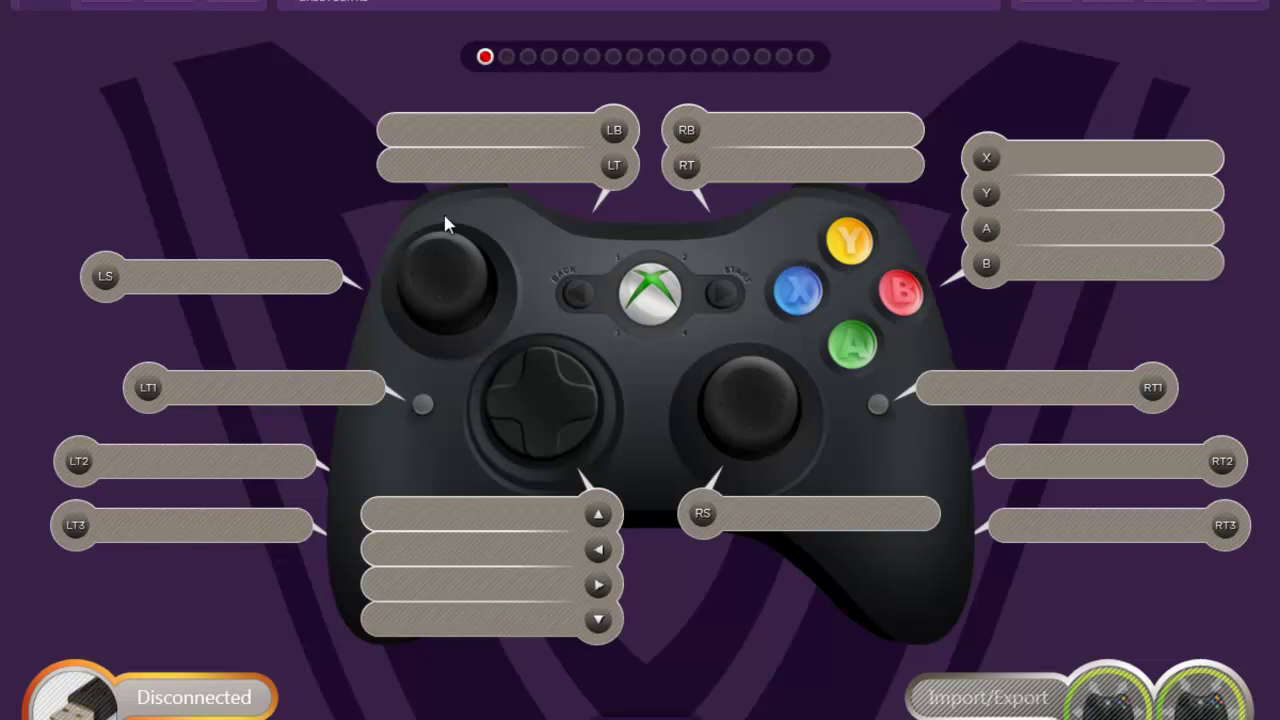
click(451, 165)
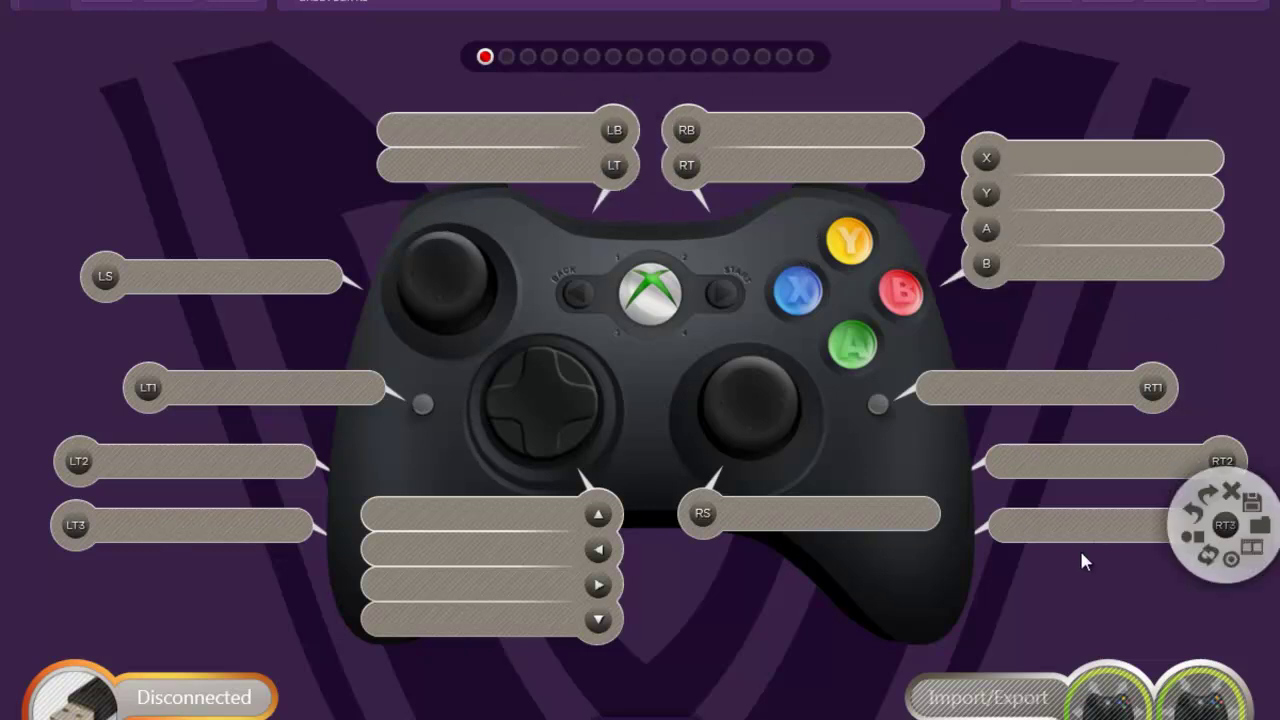
mouse_move(97, 428)
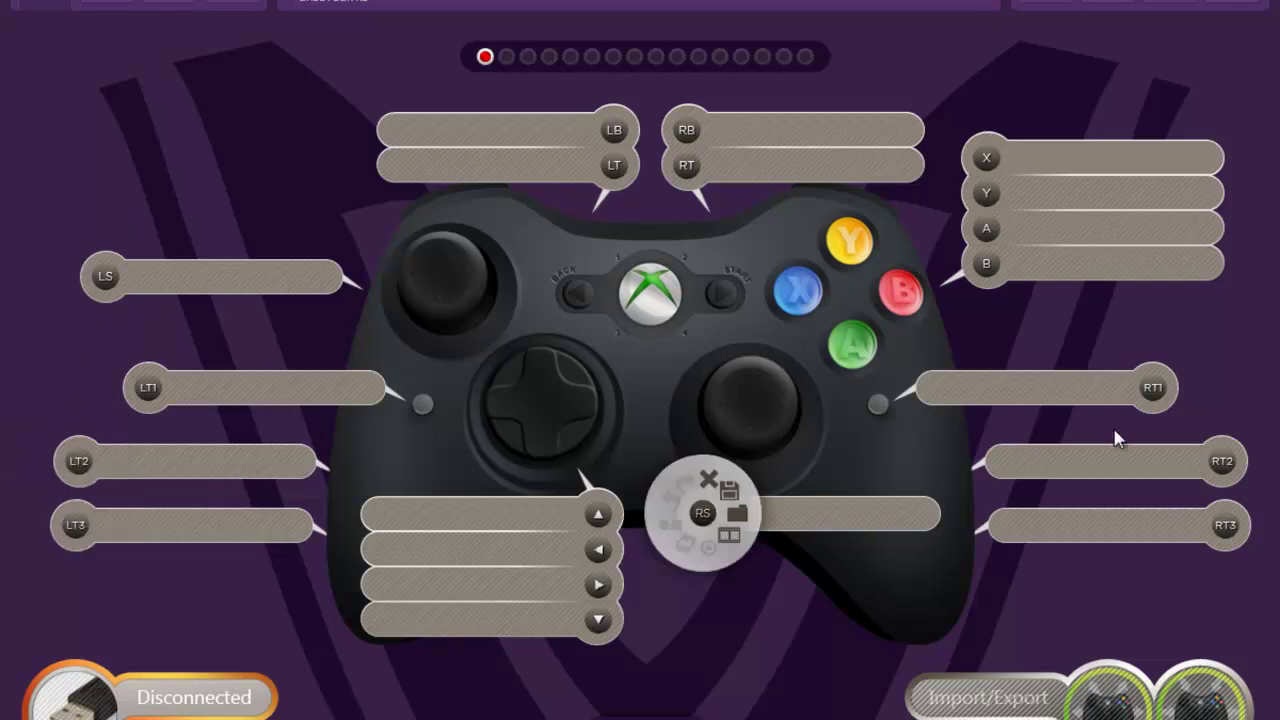
mouse_move(508, 498)
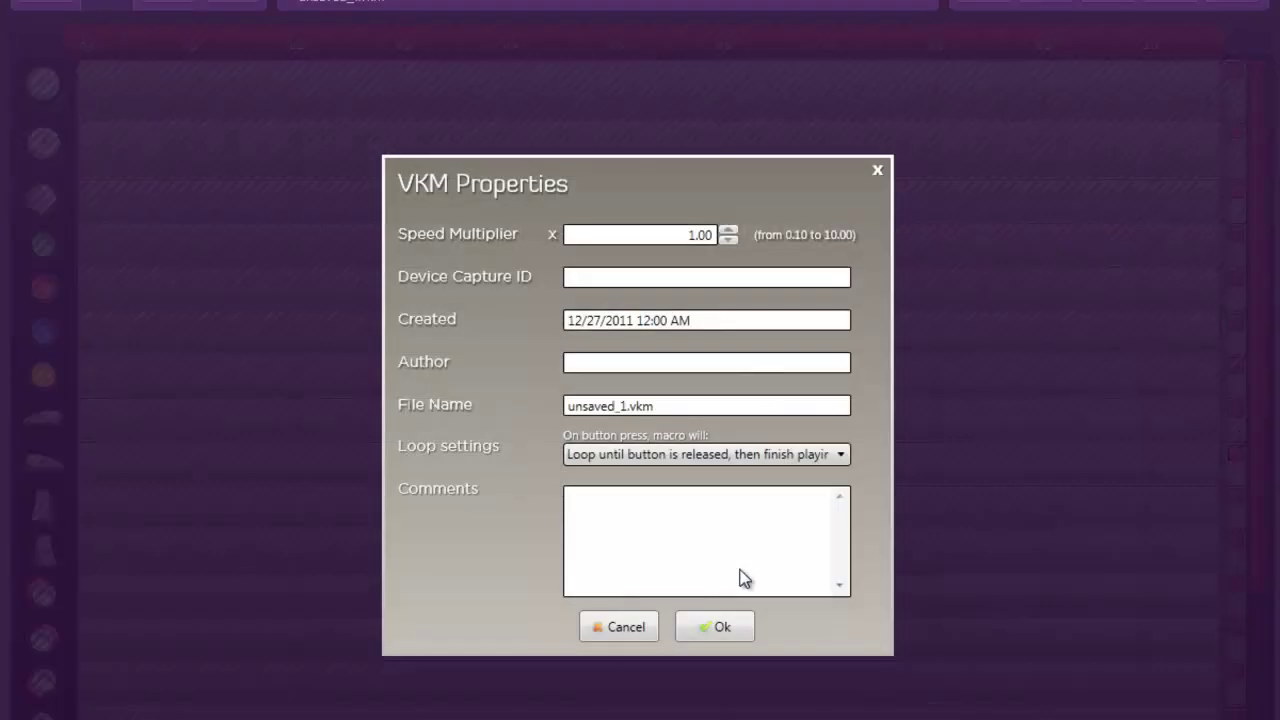
Step: Accept the new macro's properties and delete unsaved_1.vkm from the RT trigger slot
click(717, 634)
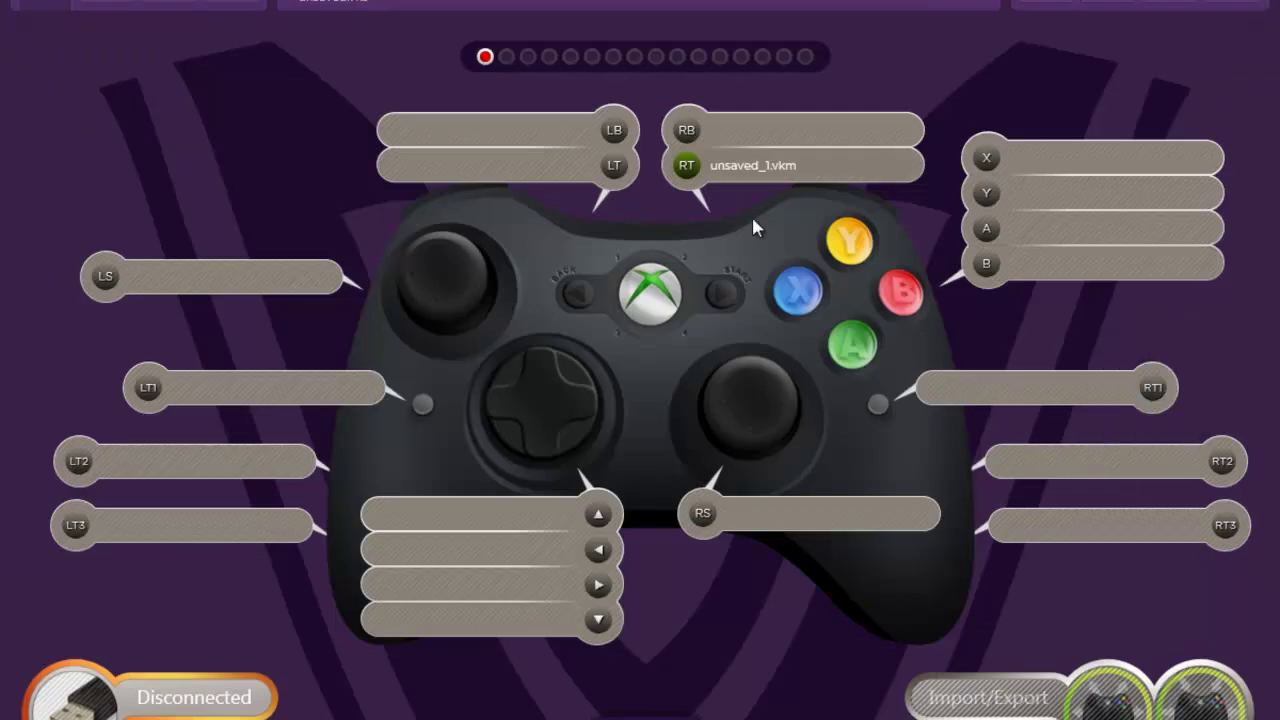
click(777, 160)
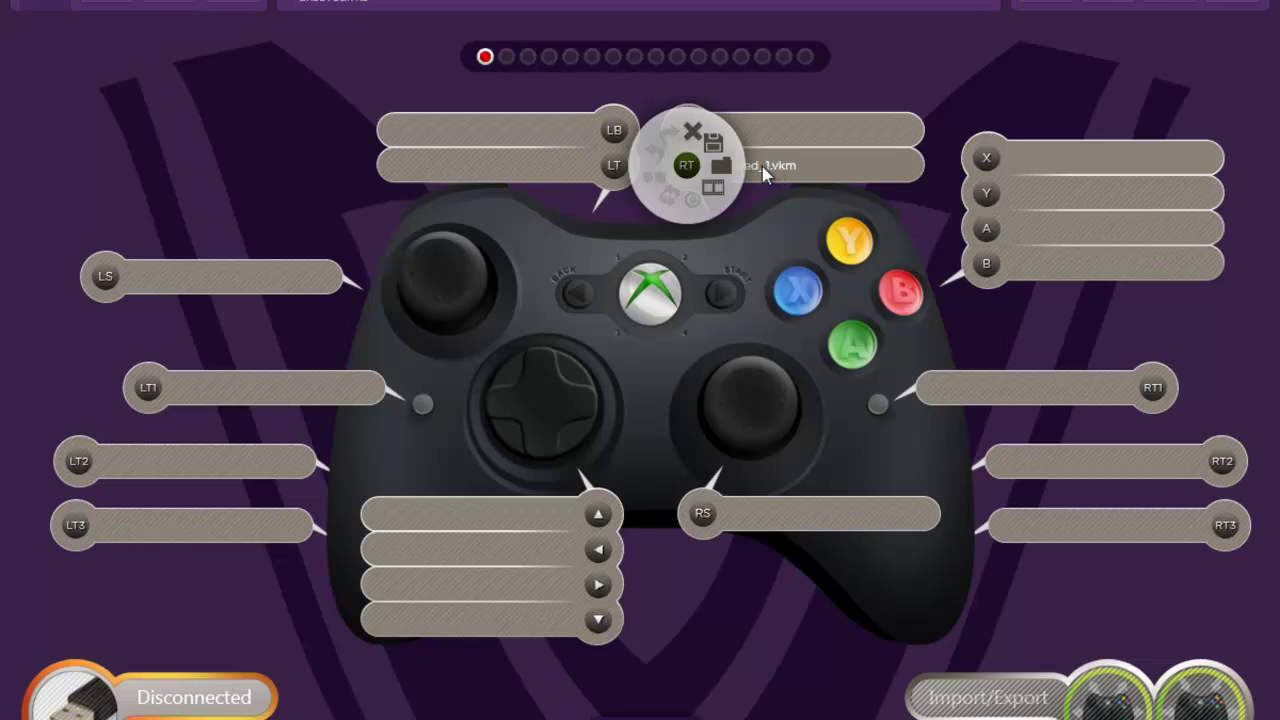
click(694, 138)
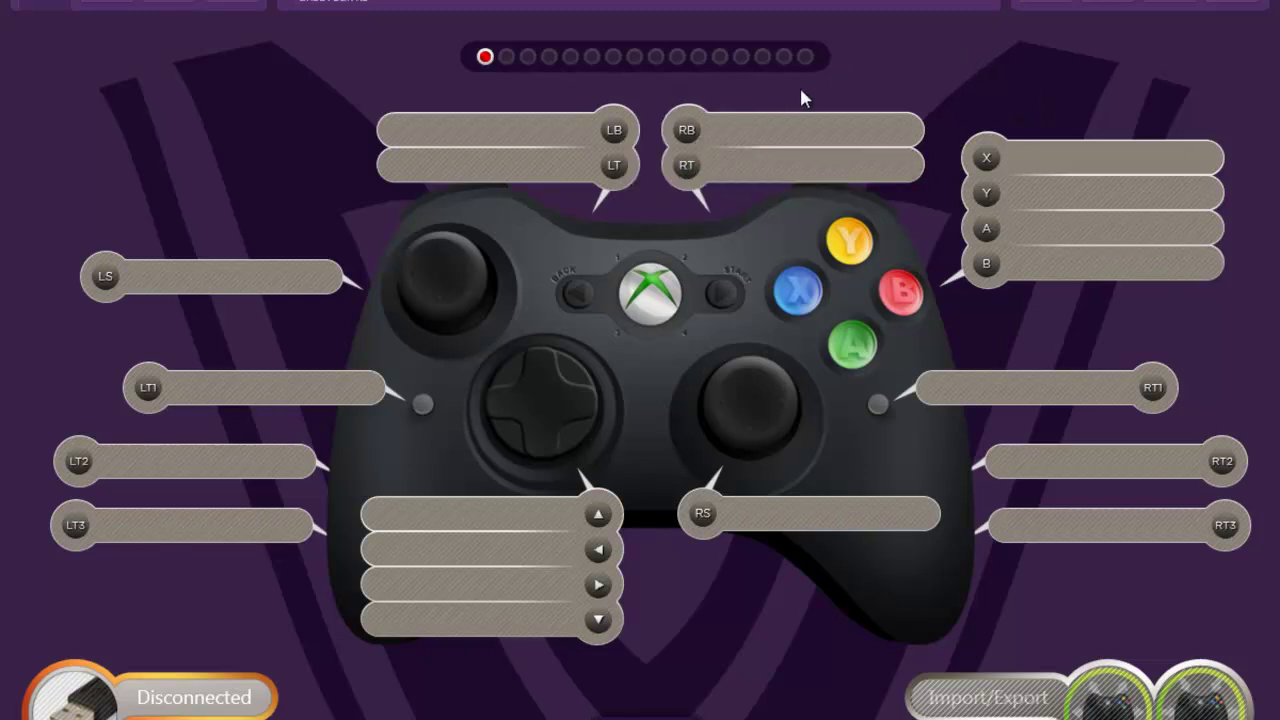
Step: Inspect the macro options available for the bumpers, triggers, X, Y, A and B buttons, and the RT1 to RT3 slots
click(635, 131)
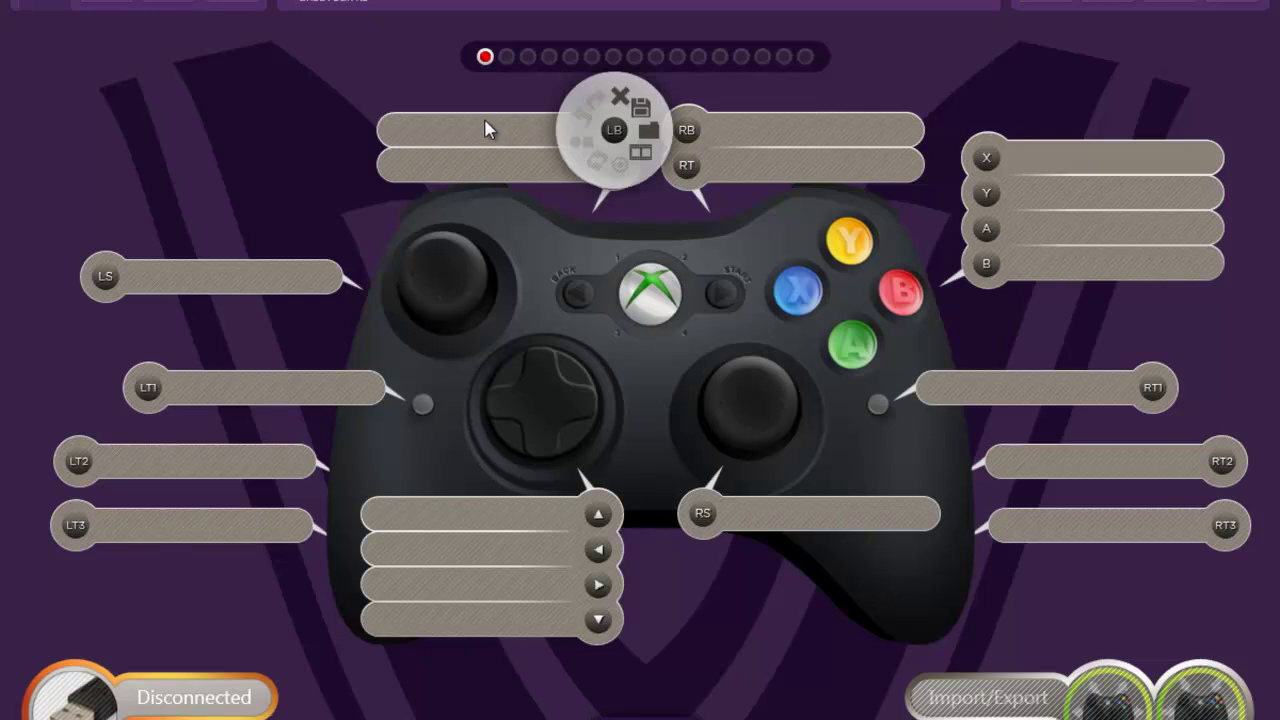
click(515, 162)
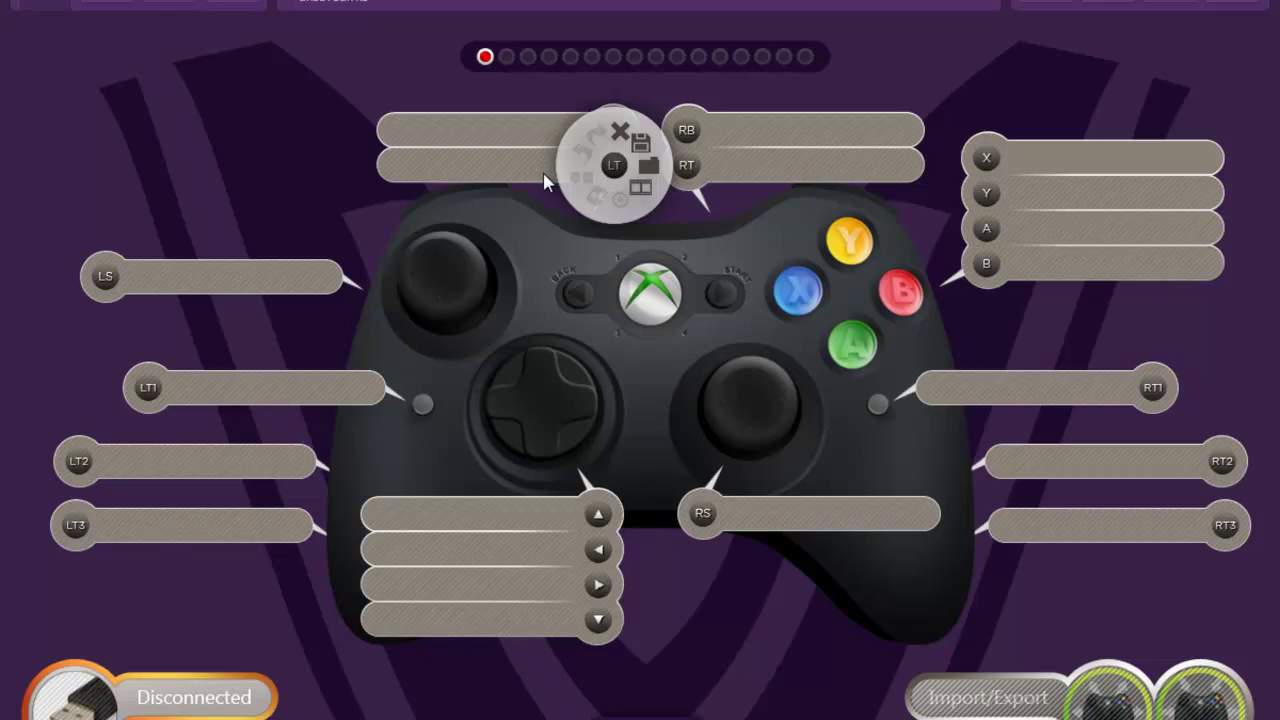
click(800, 172)
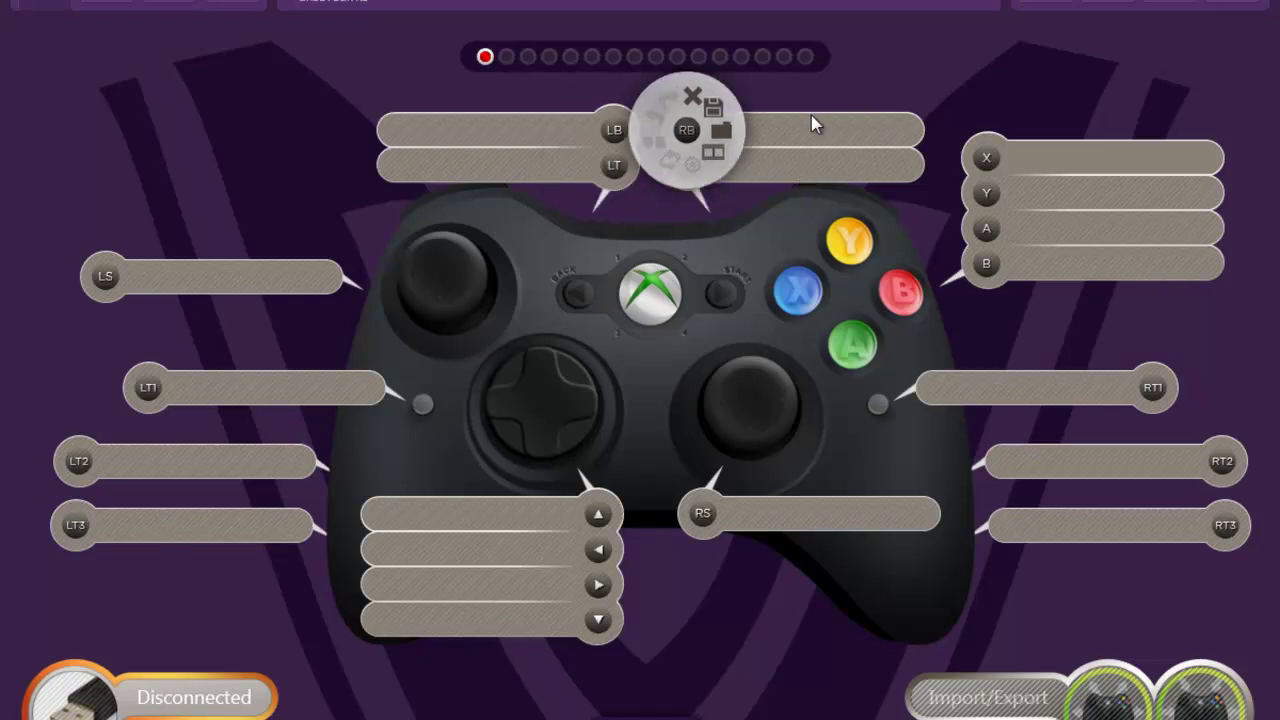
click(1037, 165)
click(1098, 200)
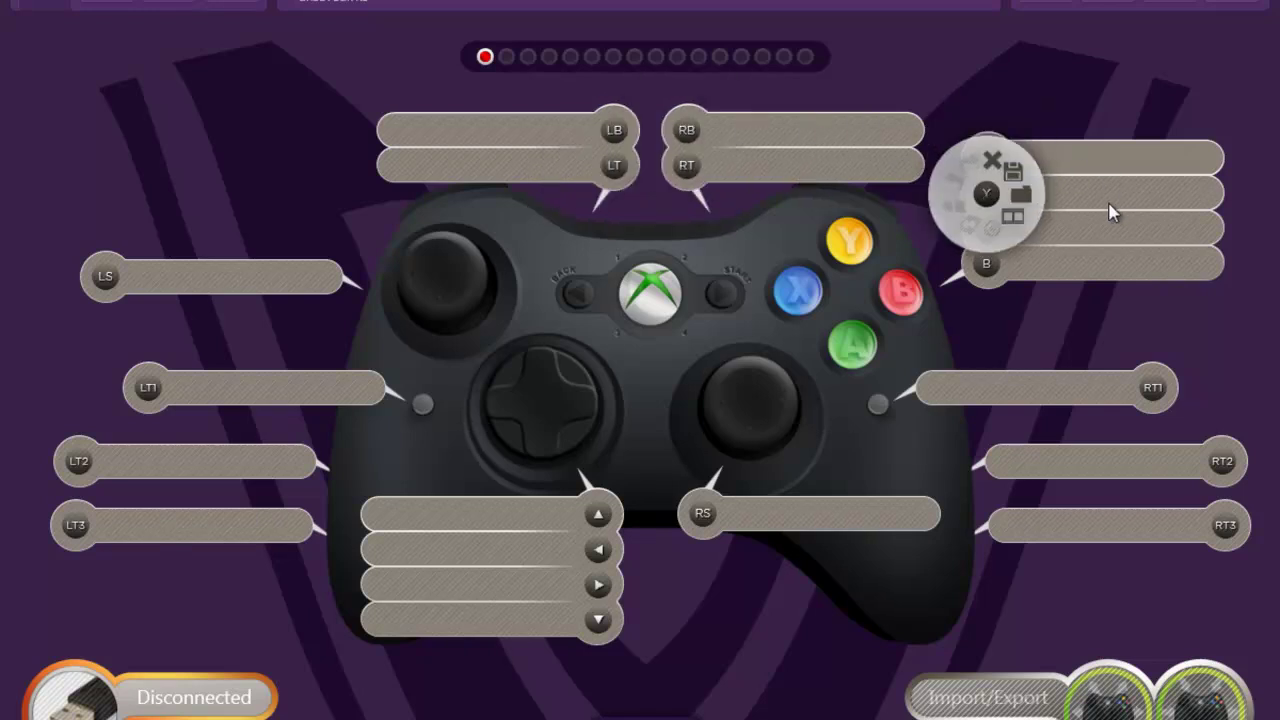
click(1145, 228)
click(1103, 258)
click(1131, 392)
click(1037, 385)
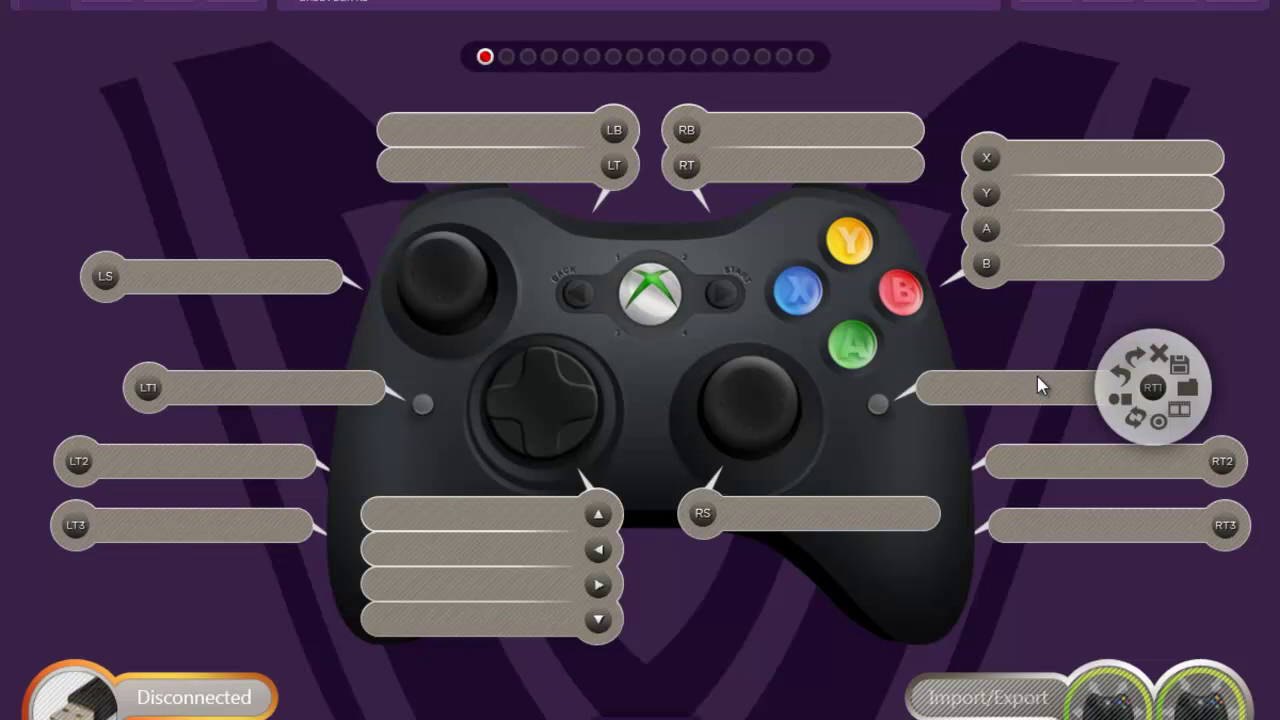
click(1091, 462)
click(1130, 392)
click(1085, 478)
click(1080, 531)
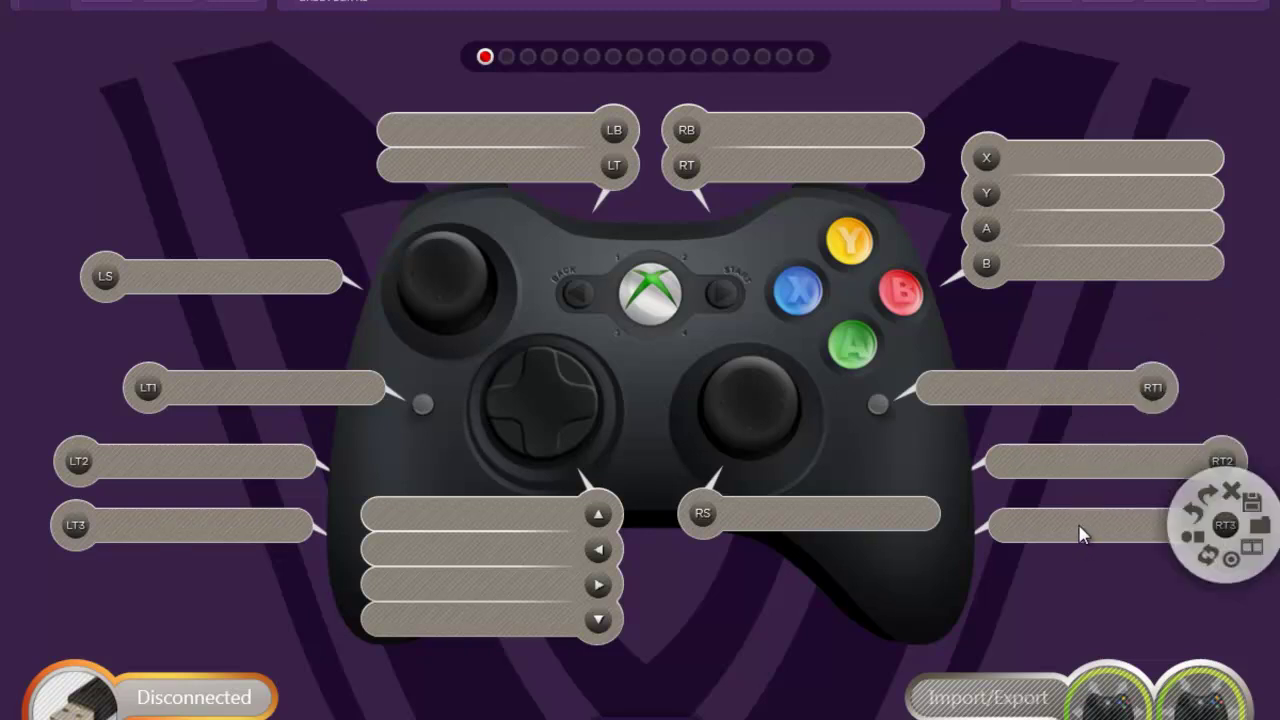
Step: Inspect the macro options available for the right stick, the D-pad directions, and the LT1 to LT3 slots
click(851, 531)
click(494, 513)
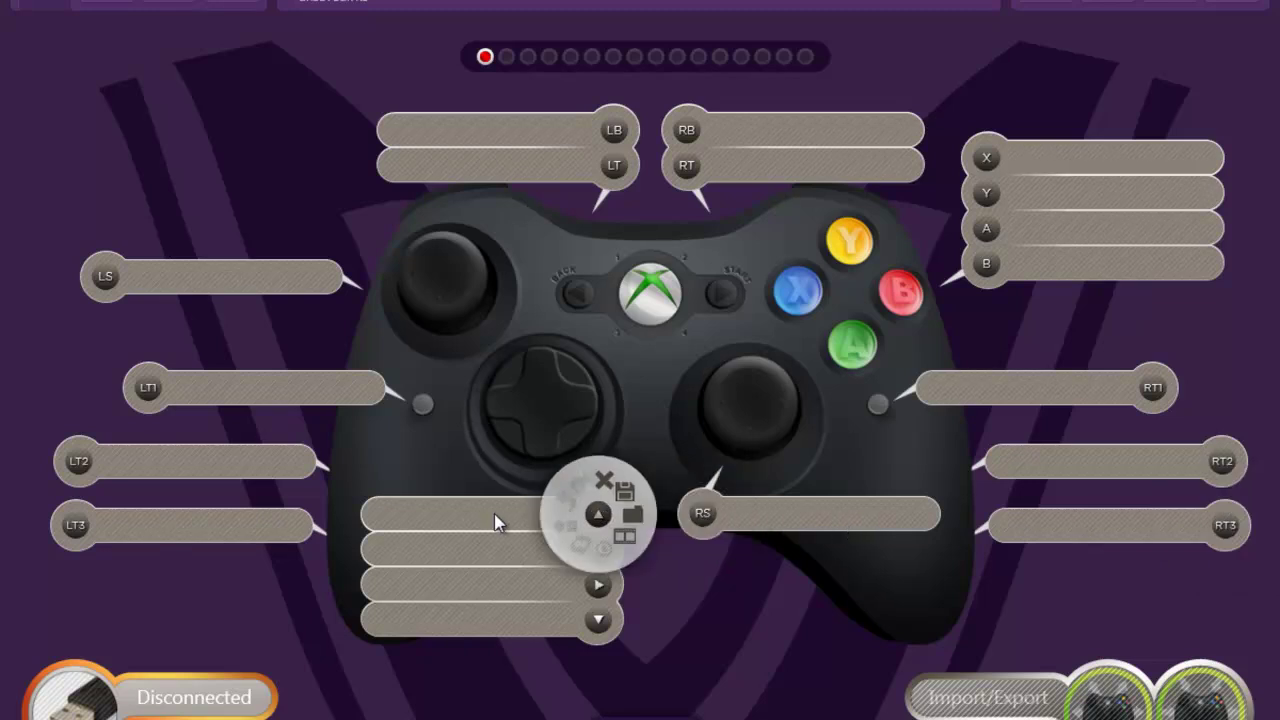
click(491, 564)
click(537, 611)
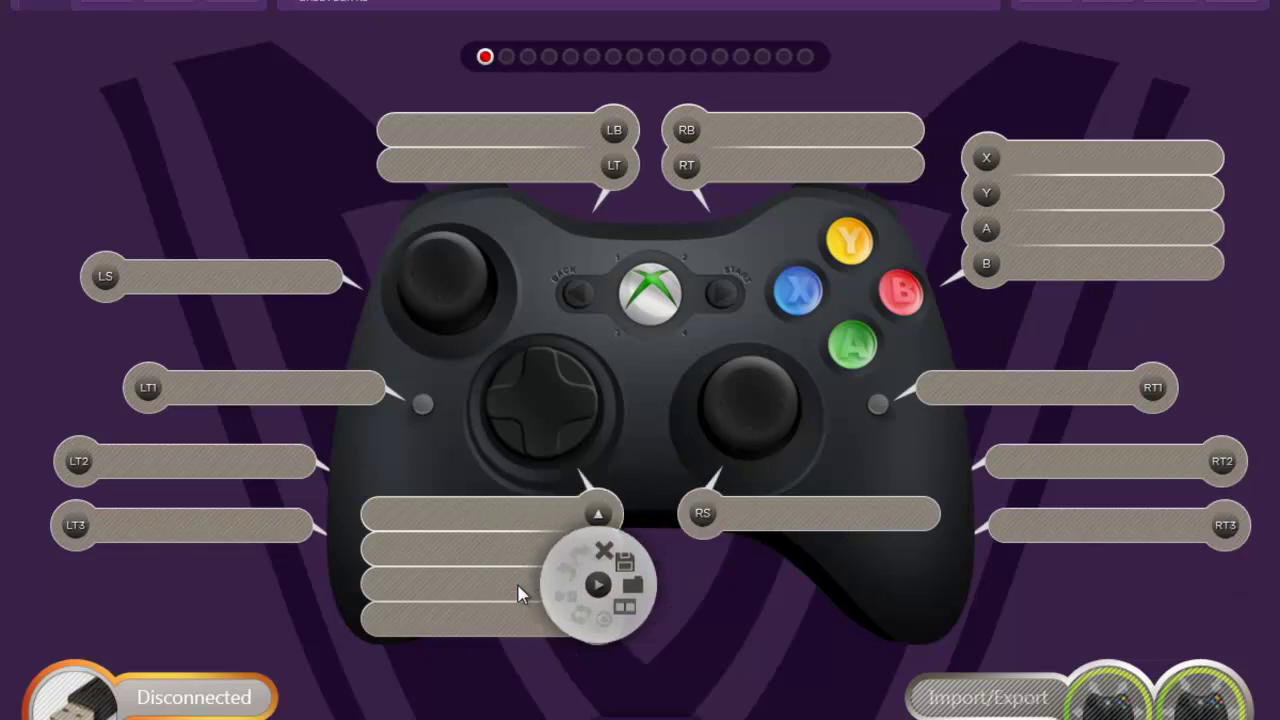
click(570, 510)
click(362, 396)
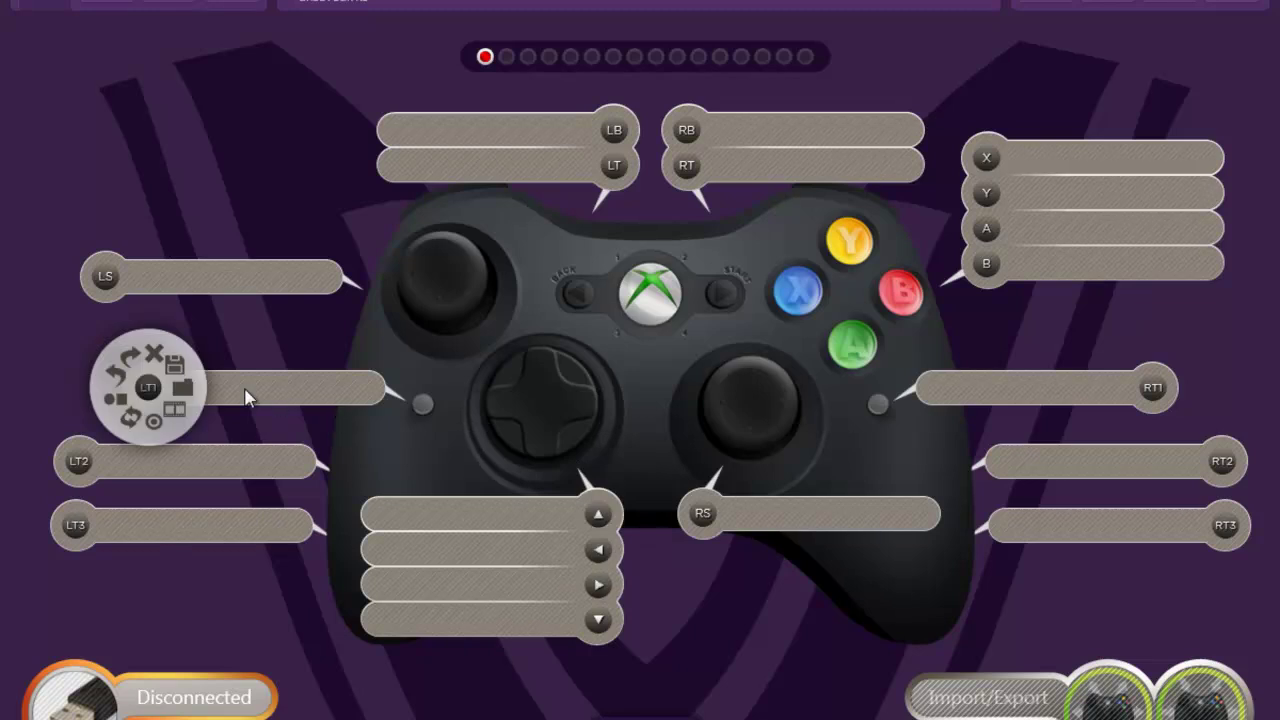
click(207, 462)
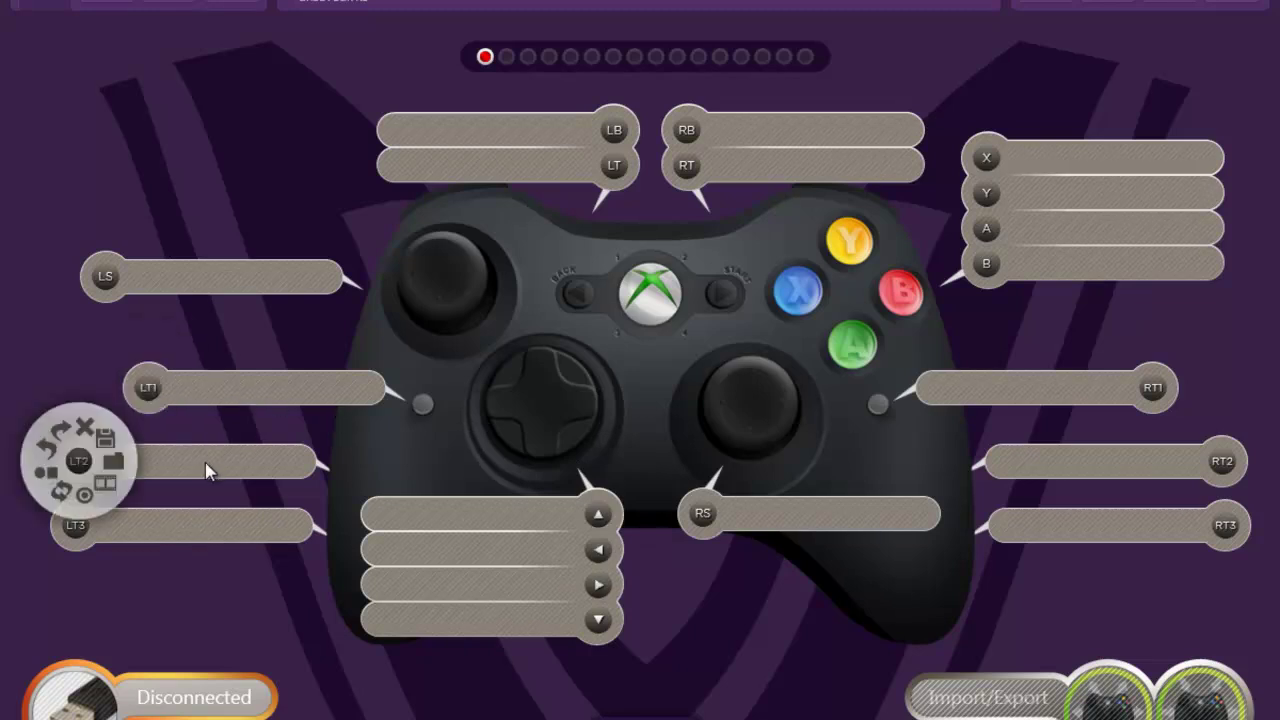
click(201, 525)
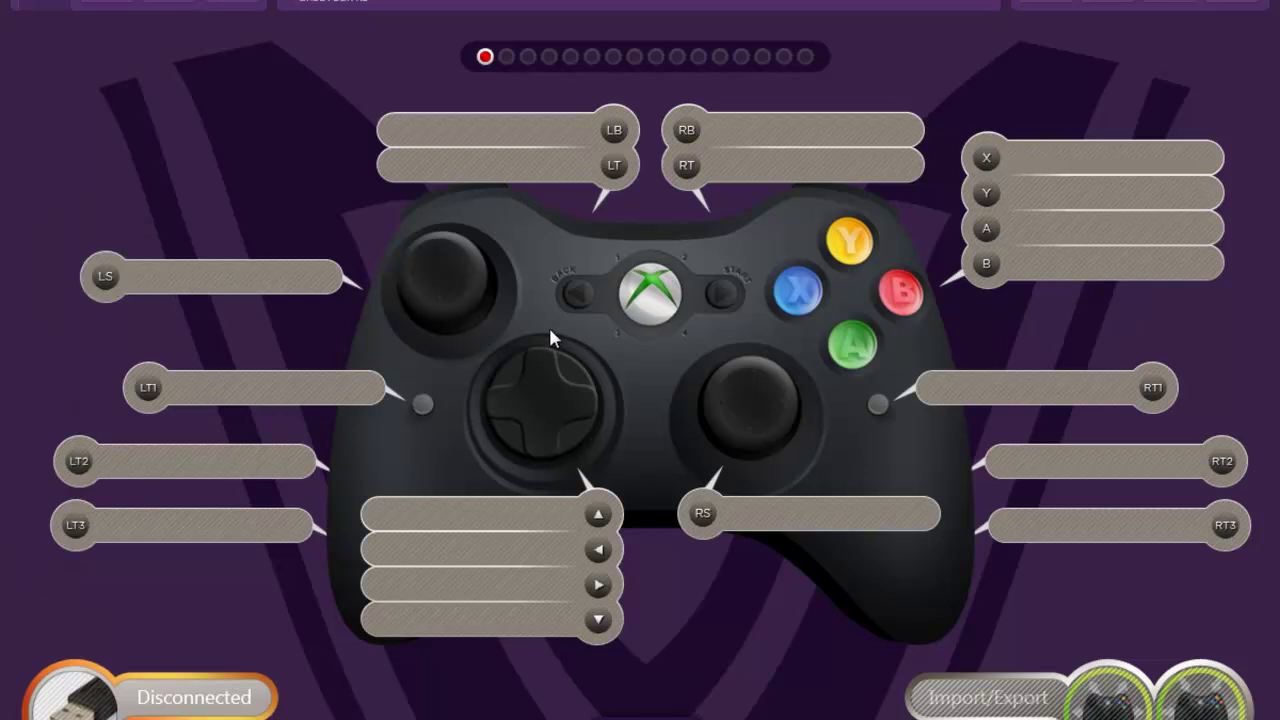
Step: Review the macro set's VKS properties and its .vks save dialog, leaving both without changes
mouse_move(706, 188)
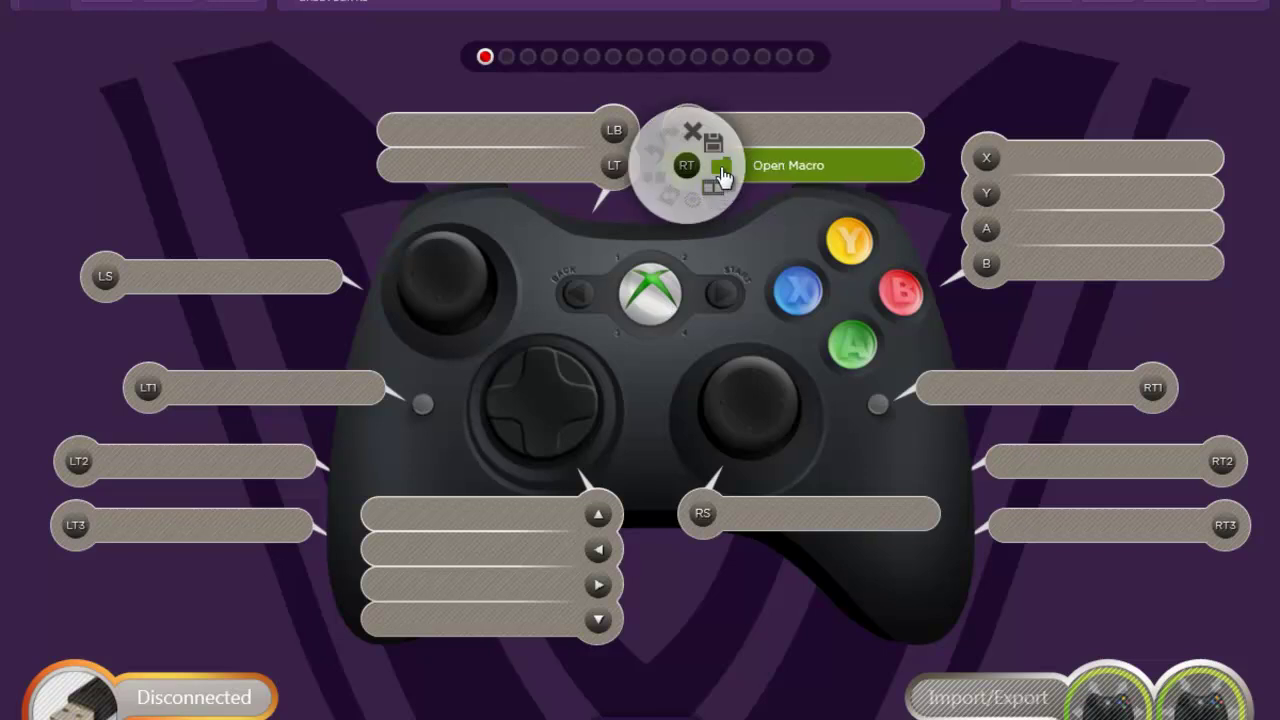
click(721, 172)
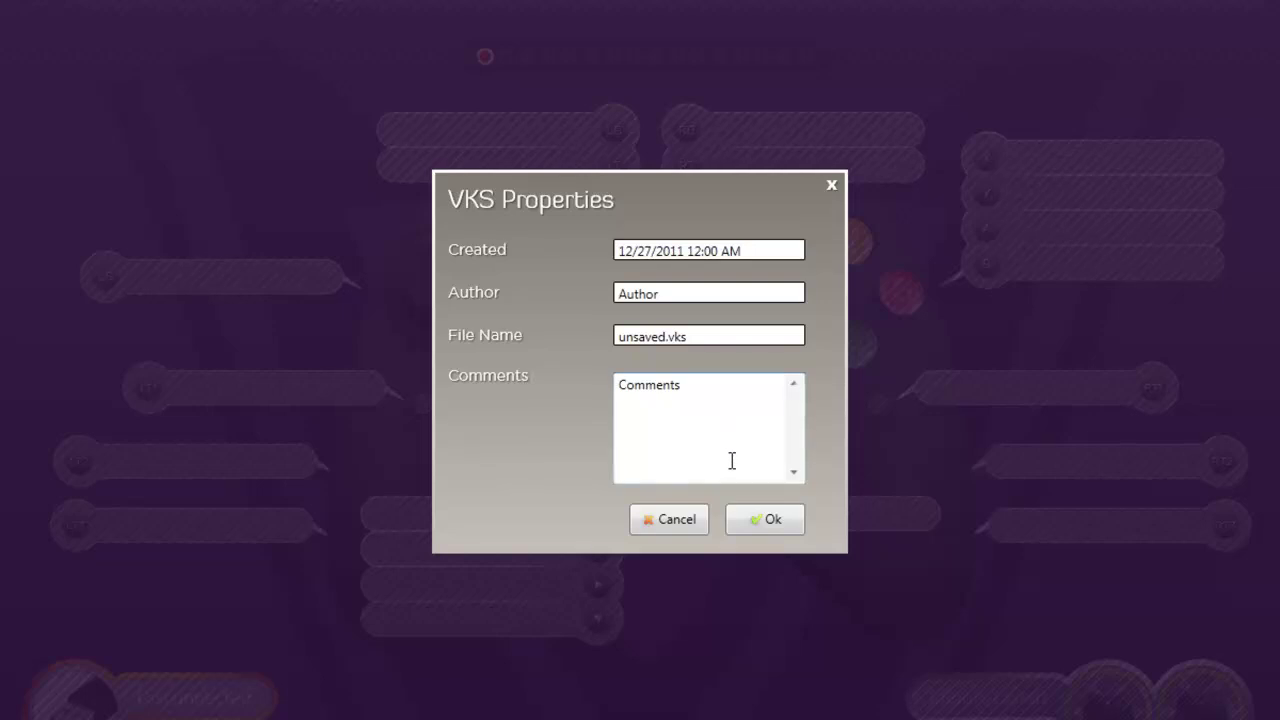
click(831, 186)
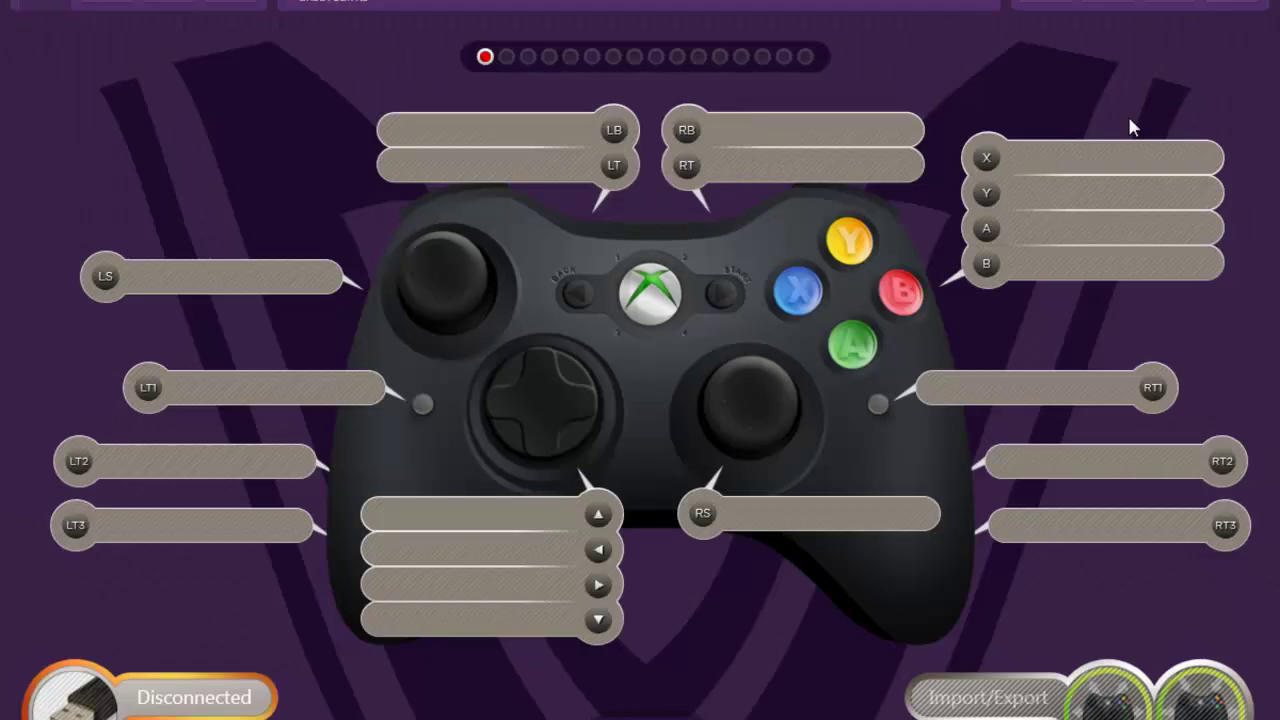
click(1237, 17)
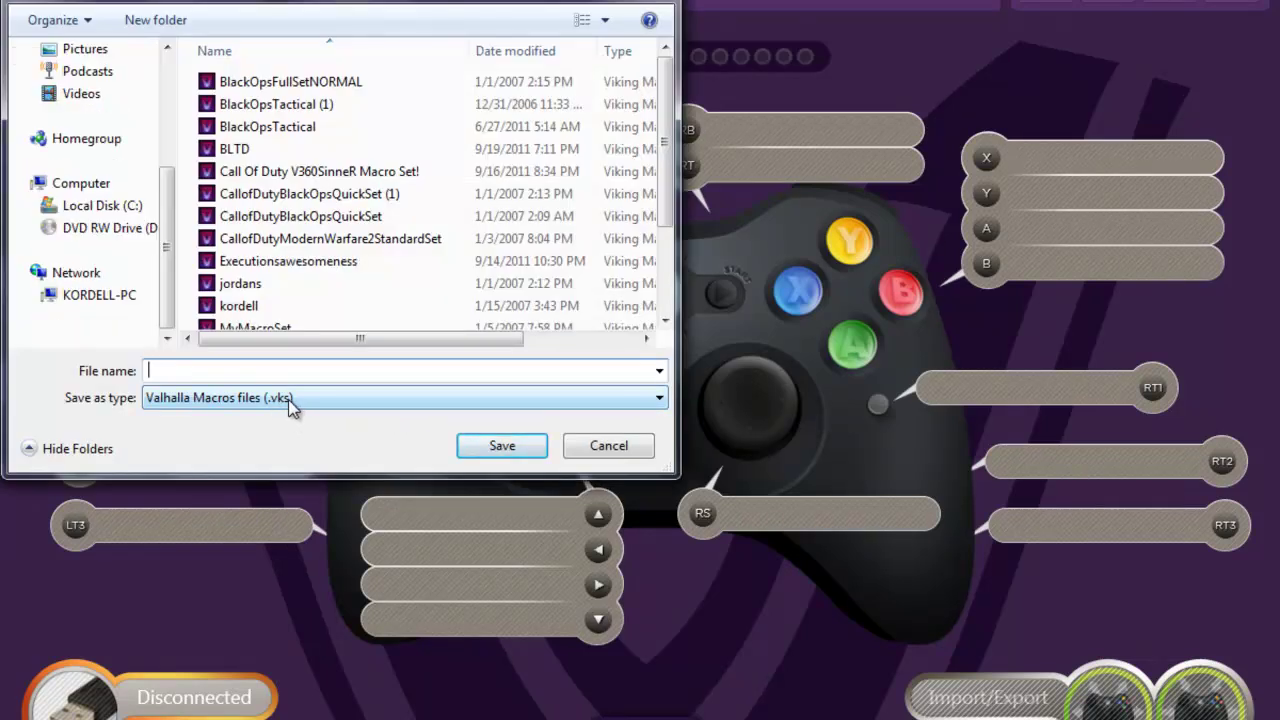
click(608, 446)
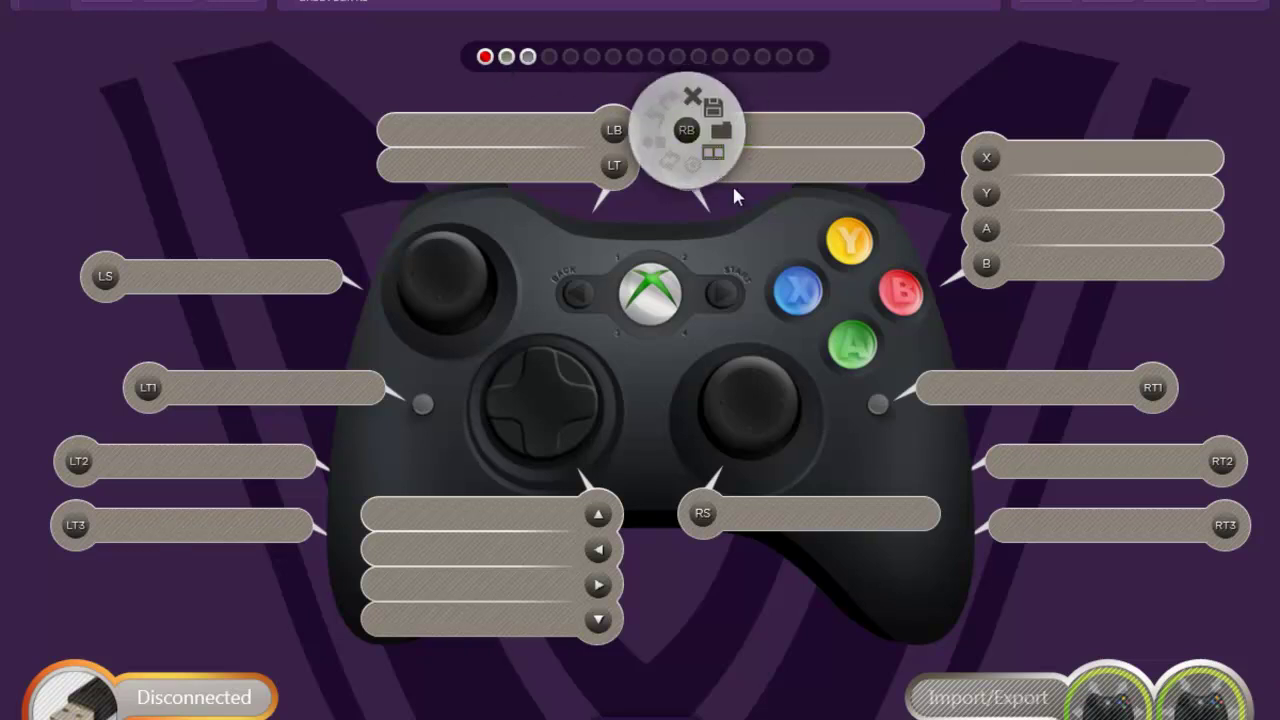
Step: Load the saved FastestRapidFire macro onto the RT trigger
mouse_move(727, 187)
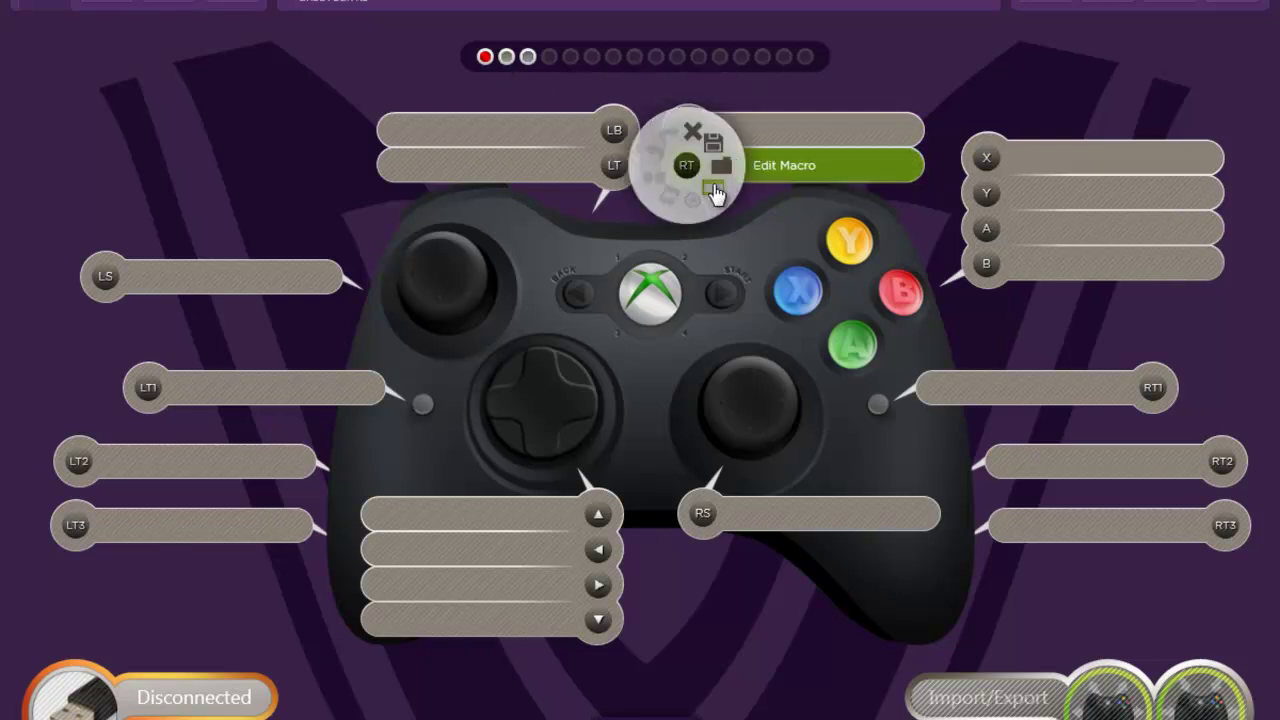
click(725, 170)
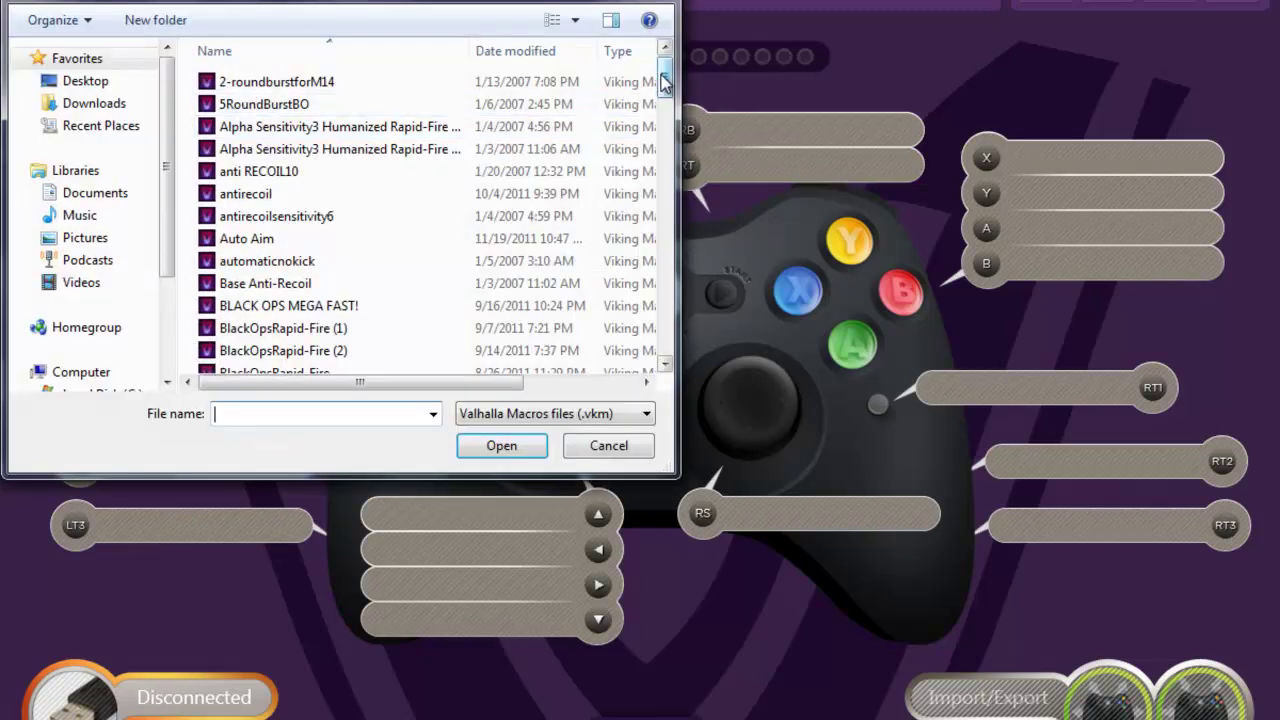
drag(652, 78, 688, 256)
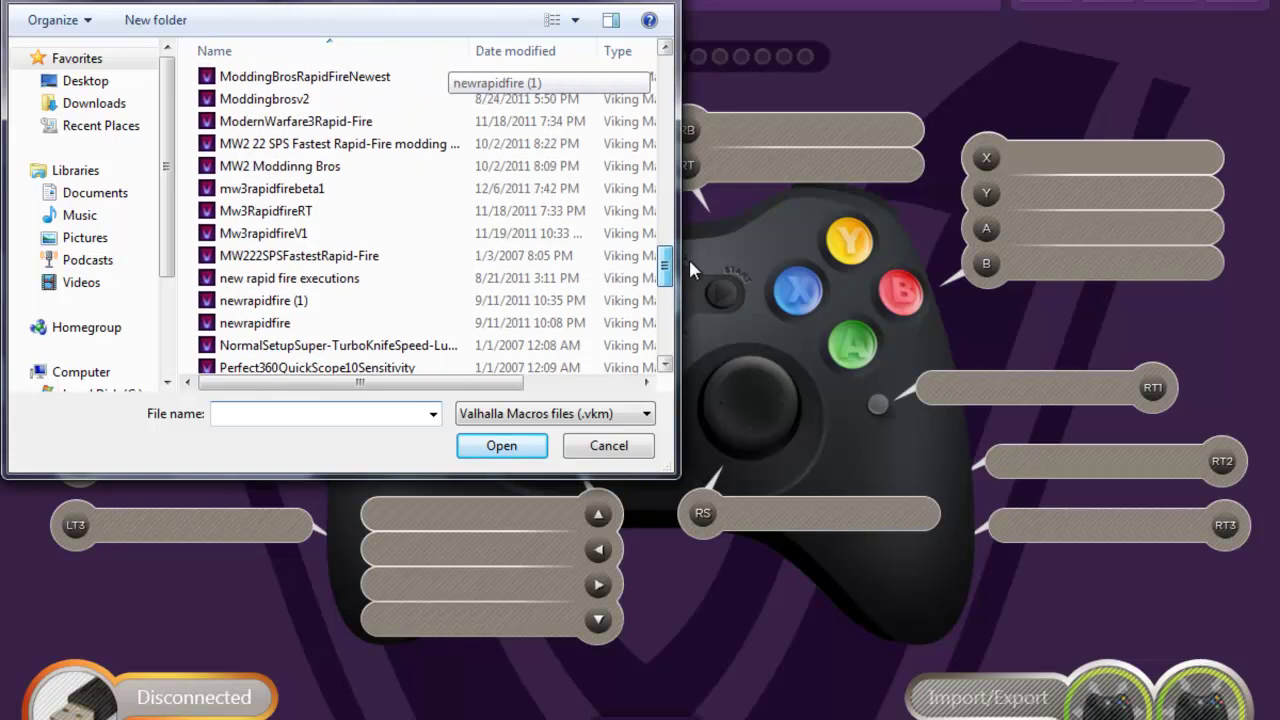
double_click(302, 244)
Step: View the FastestRapidFire macro in the macro editor and return to the controller layout
click(702, 185)
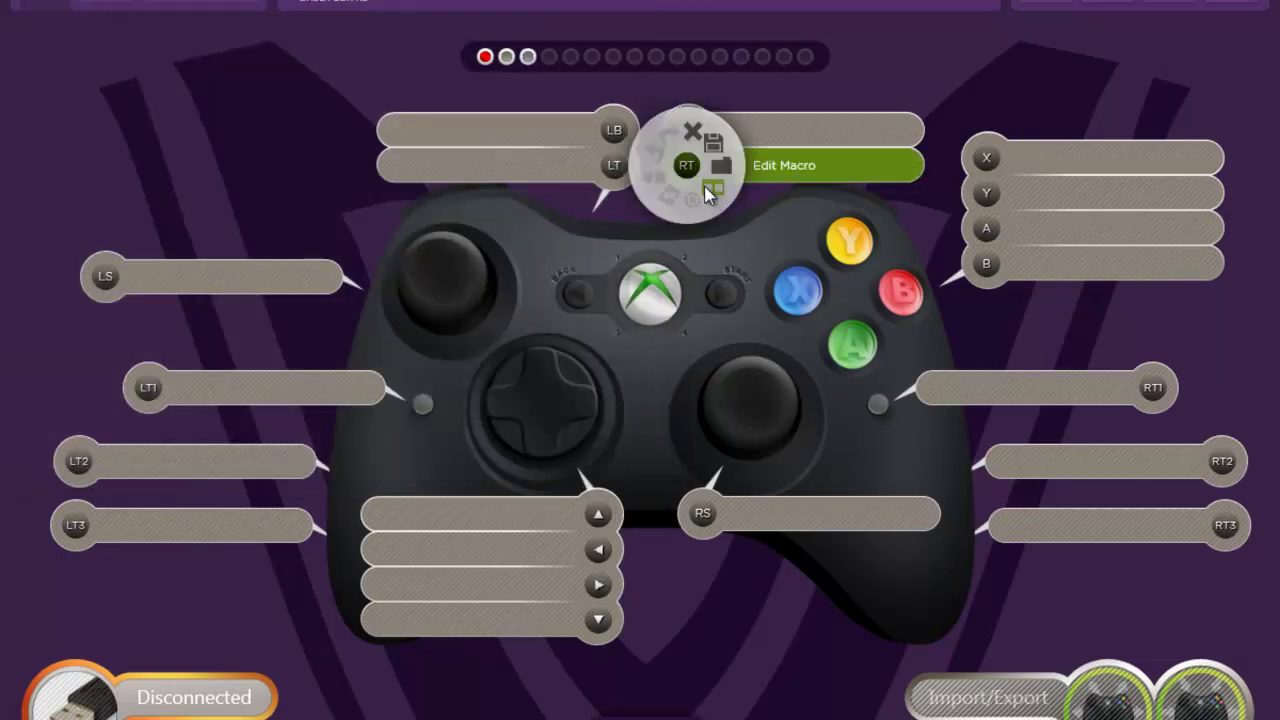
click(704, 190)
click(1232, 4)
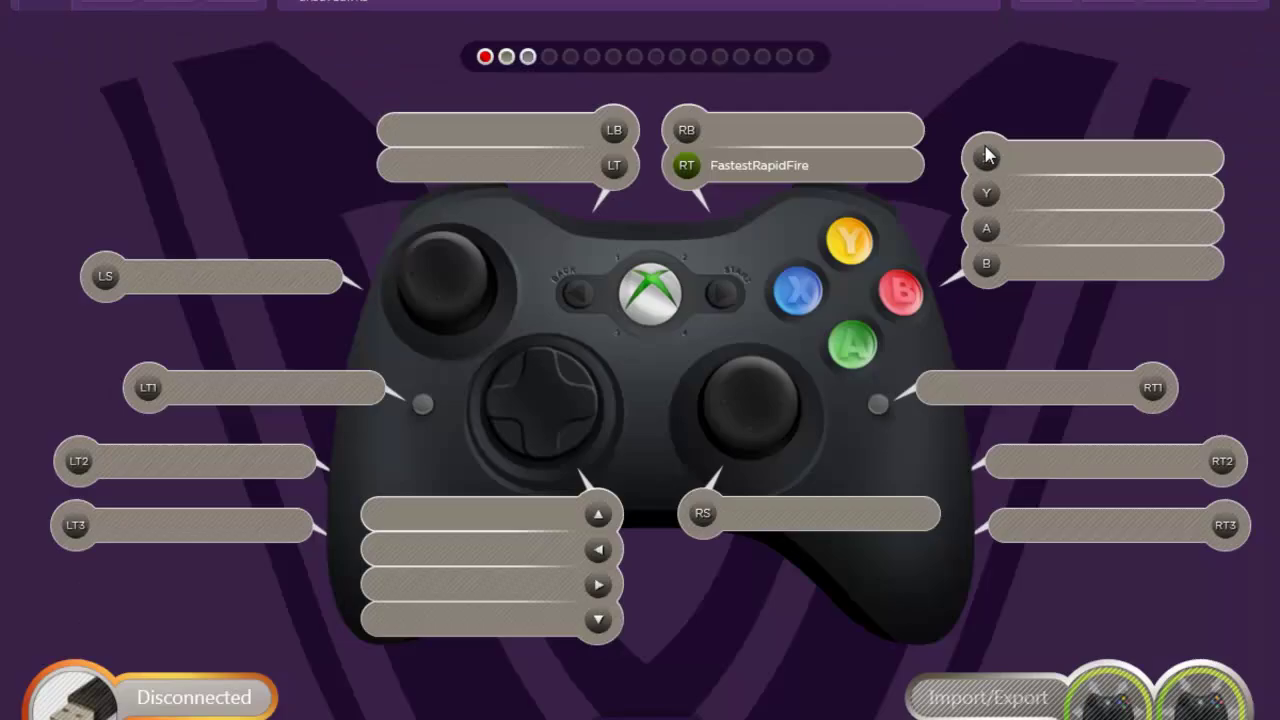
Step: Replace the macro on the RT trigger with the saved FastestMW3RapidFire macro
click(762, 178)
click(720, 168)
drag(664, 87, 687, 152)
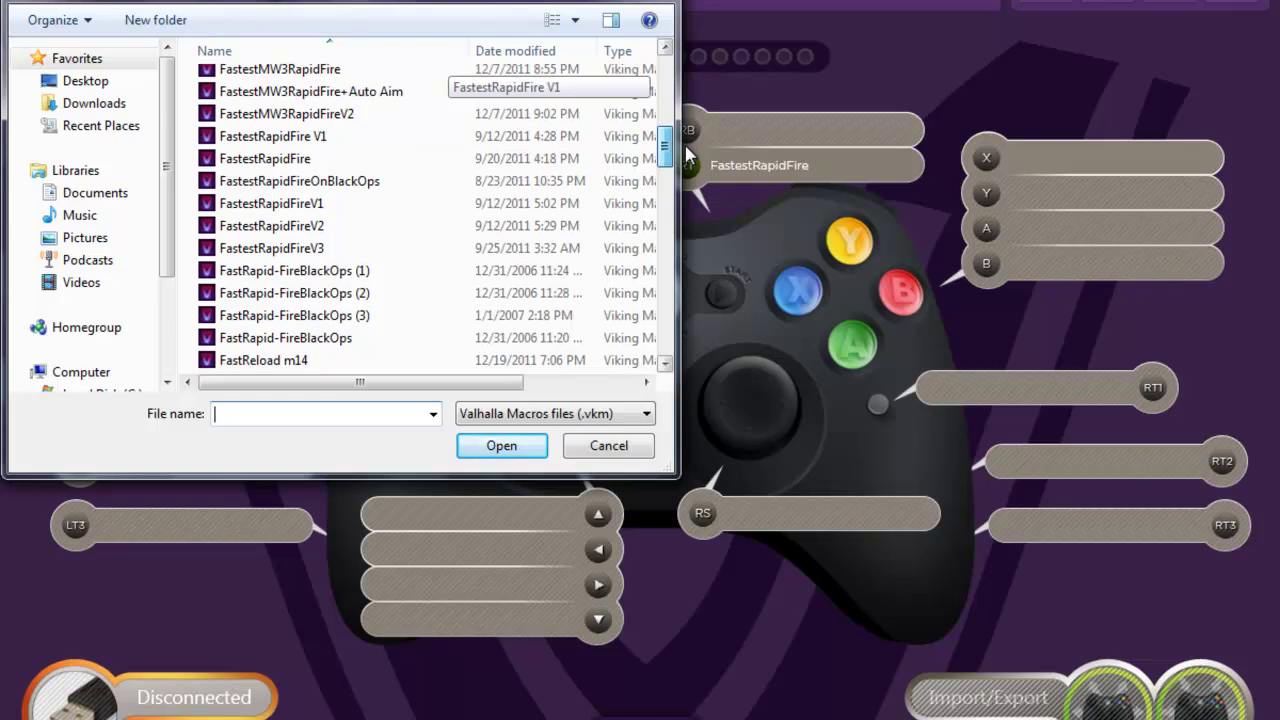
drag(687, 152, 660, 128)
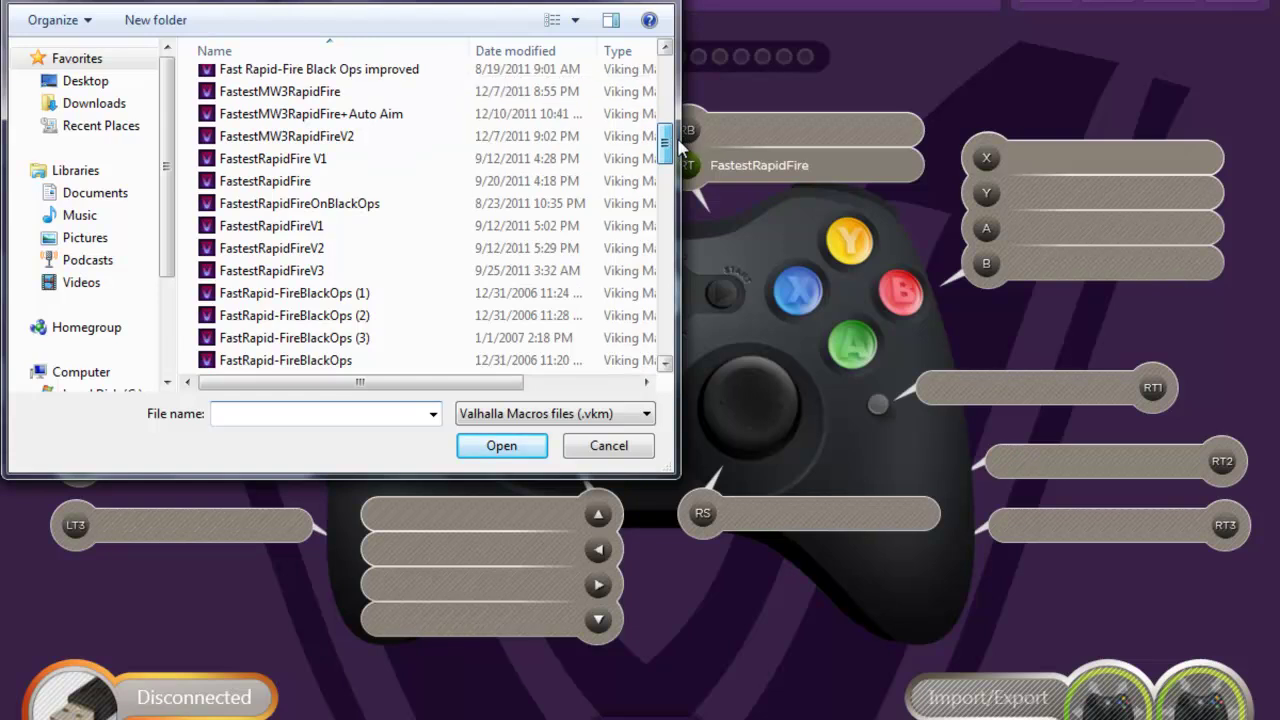
double_click(343, 91)
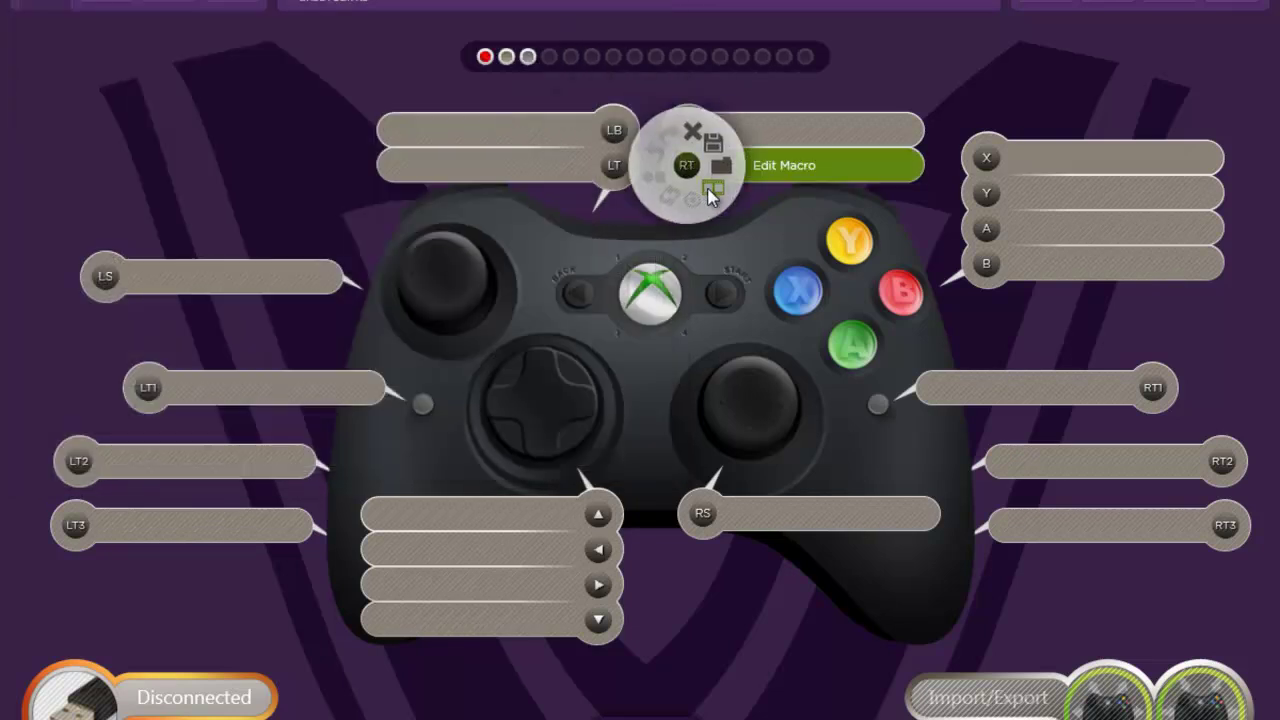
Step: View FastestMW3RapidFire and its .vkm save dialog in the macro editor, cancel saving, and return to the controller layout
click(705, 190)
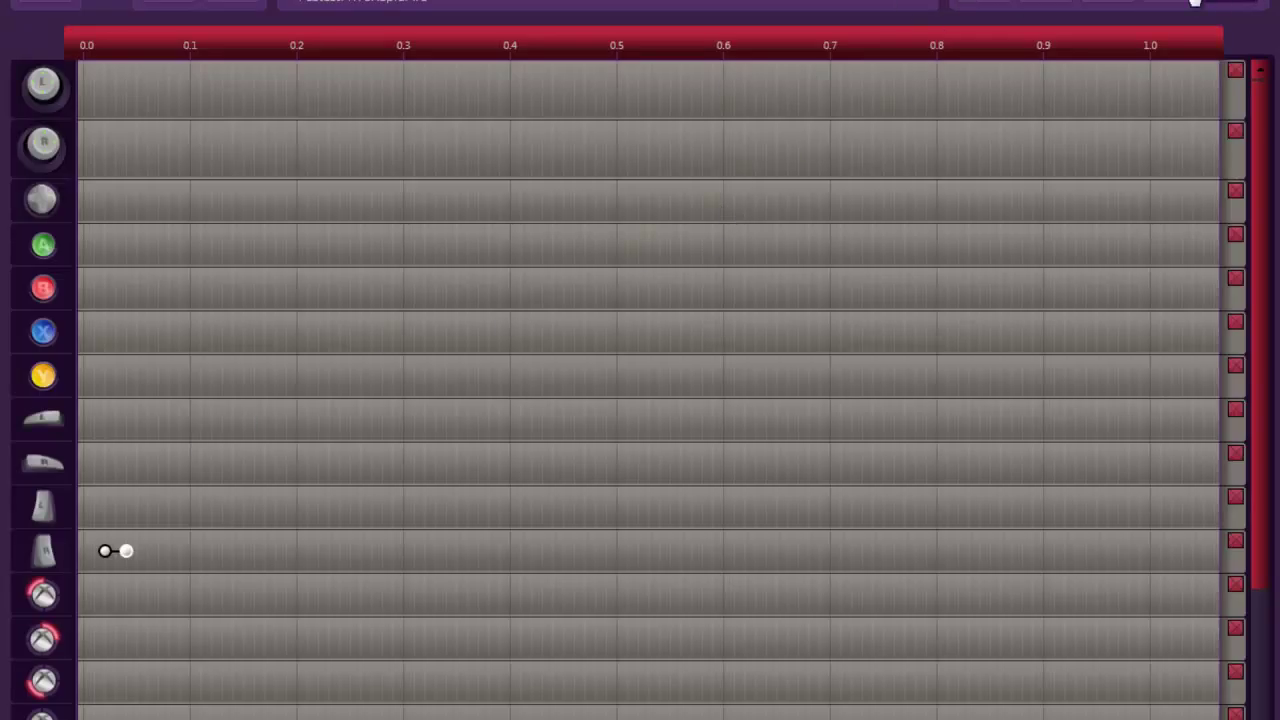
click(1172, 6)
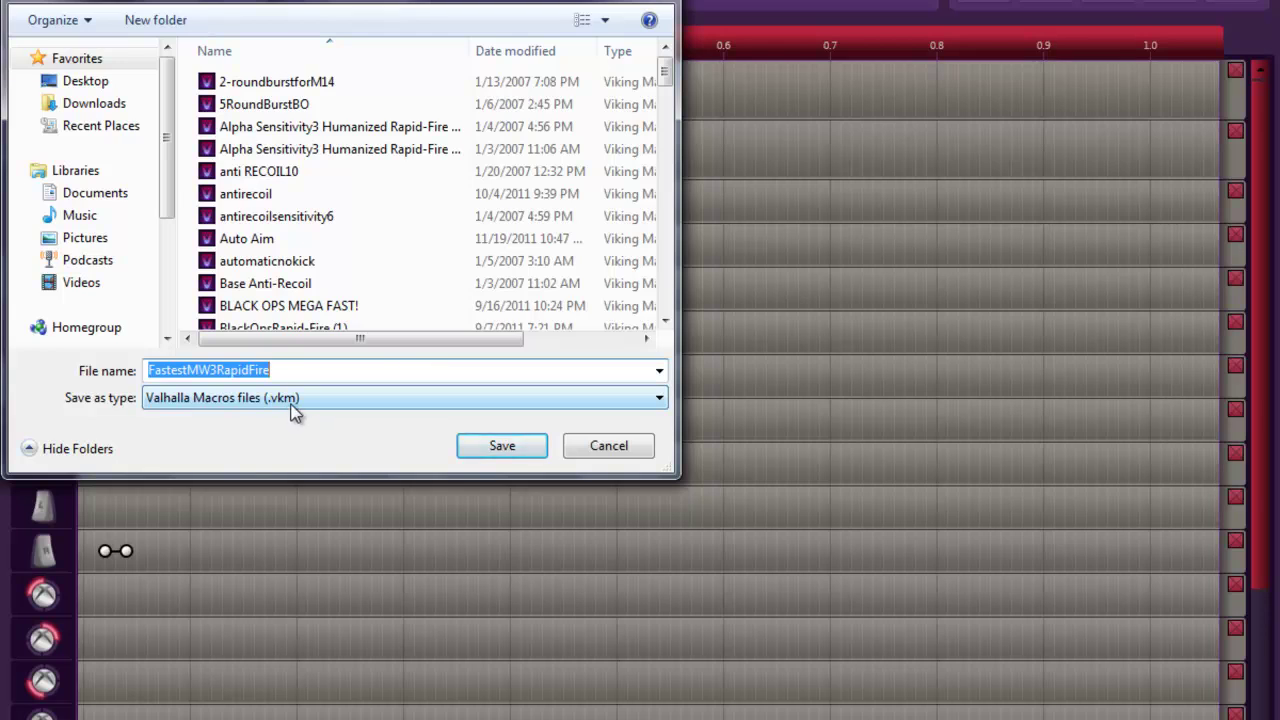
click(606, 448)
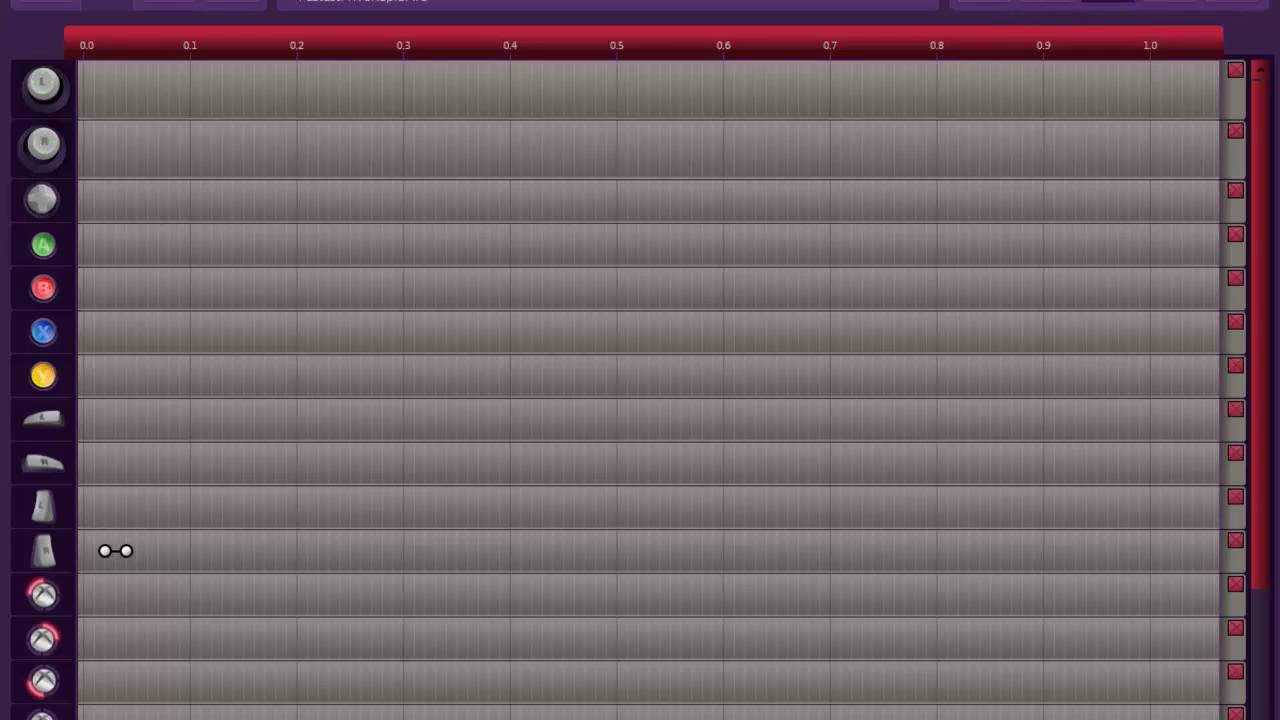
click(1105, 5)
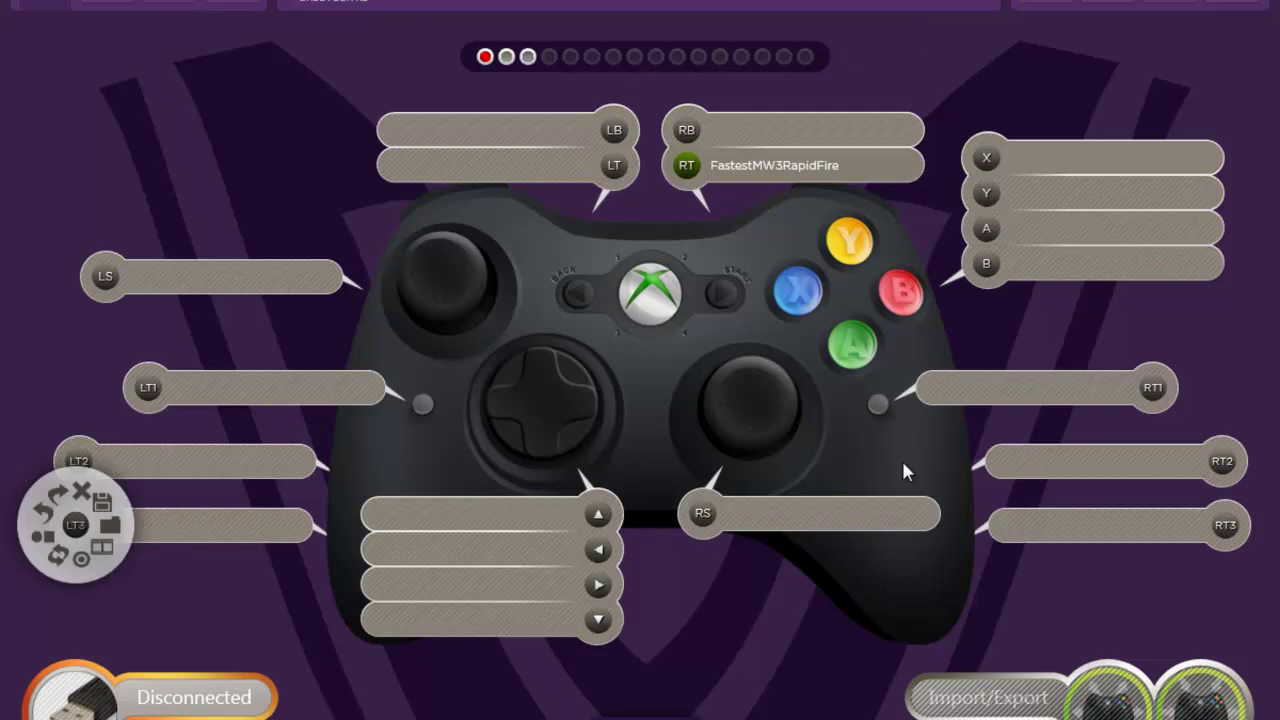
Step: Browse the saved .vks macro set files and cancel without opening one
click(1172, 2)
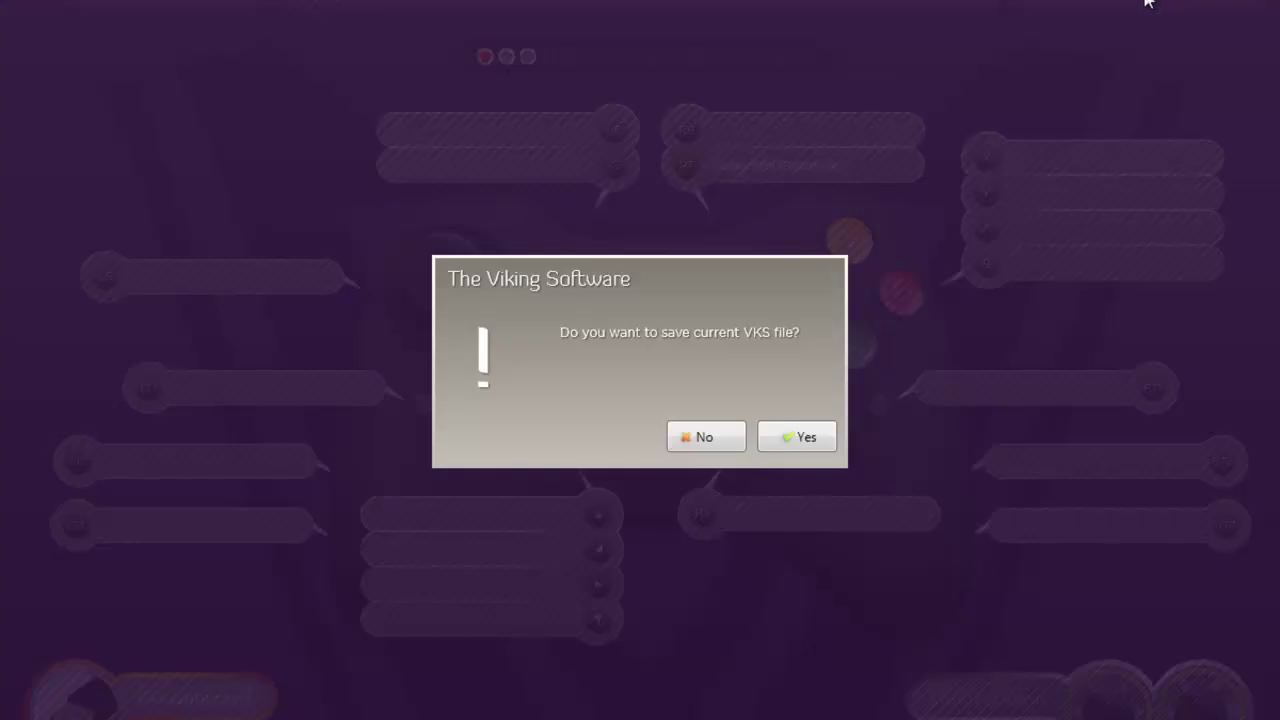
key(Return)
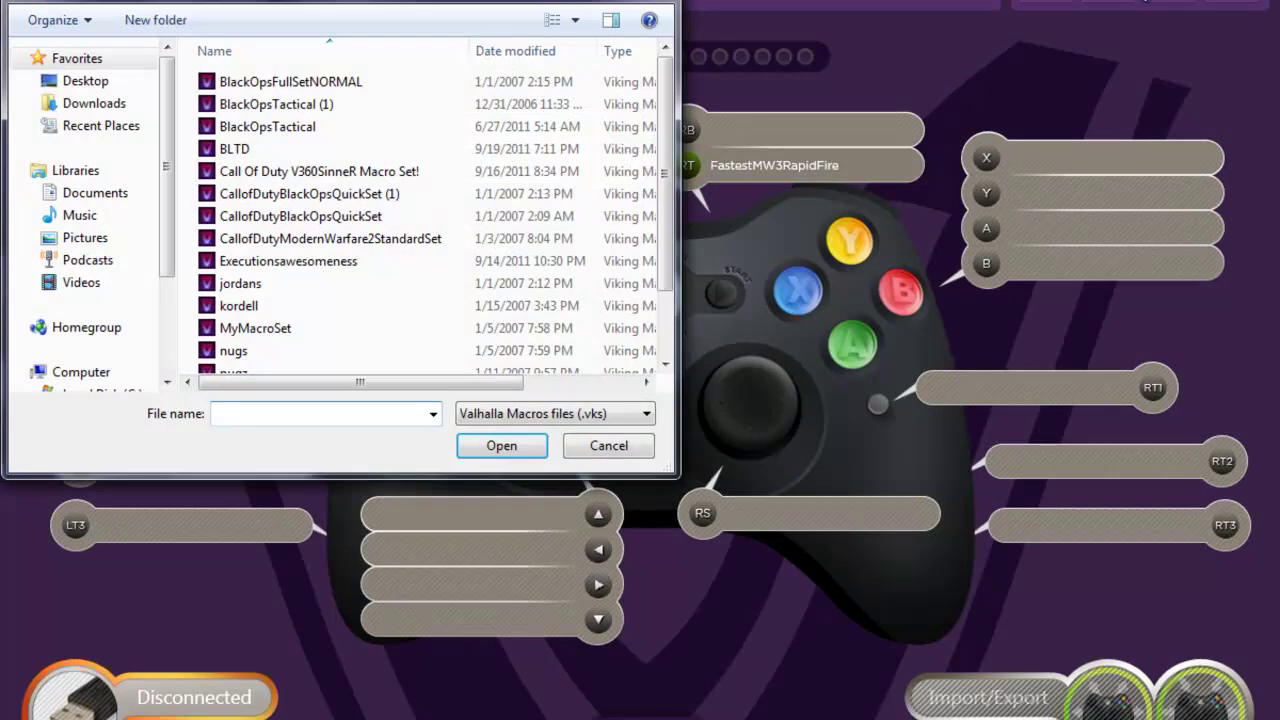
mouse_move(672, 125)
mouse_down()
mouse_move(688, 234)
mouse_move(672, 110)
mouse_up()
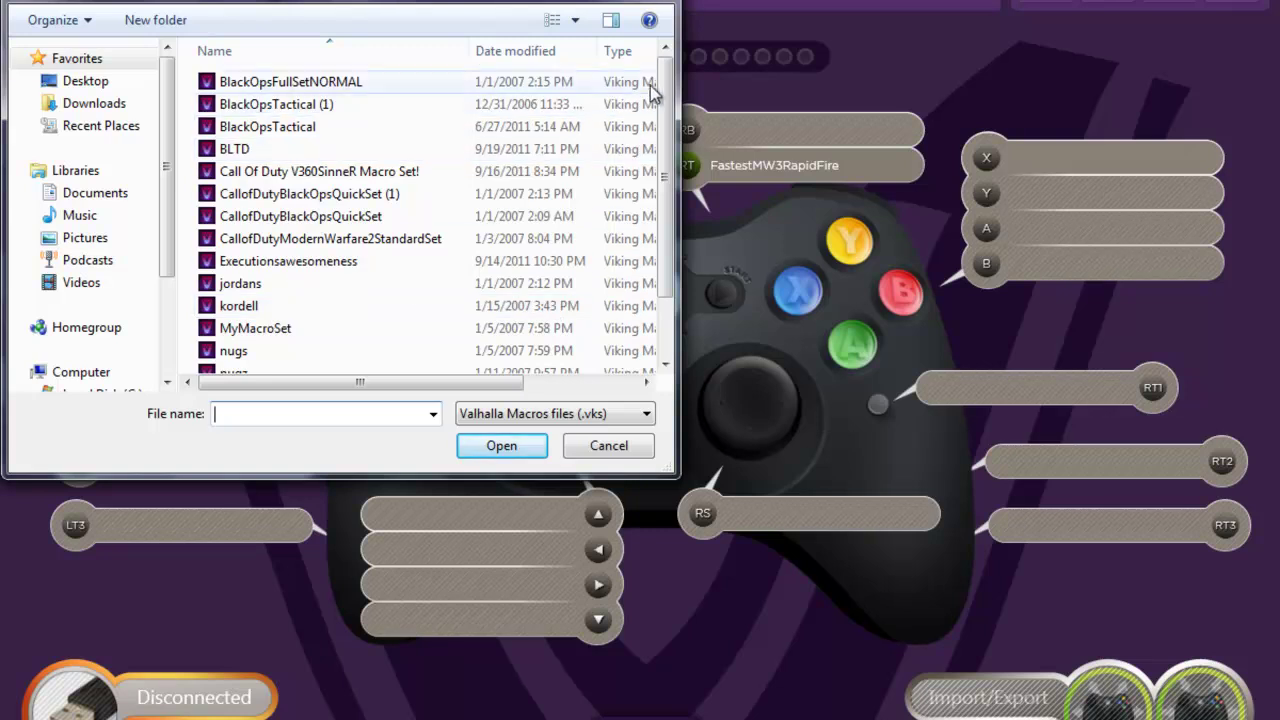
mouse_move(664, 88)
mouse_down()
mouse_move(668, 166)
mouse_move(666, 108)
mouse_up()
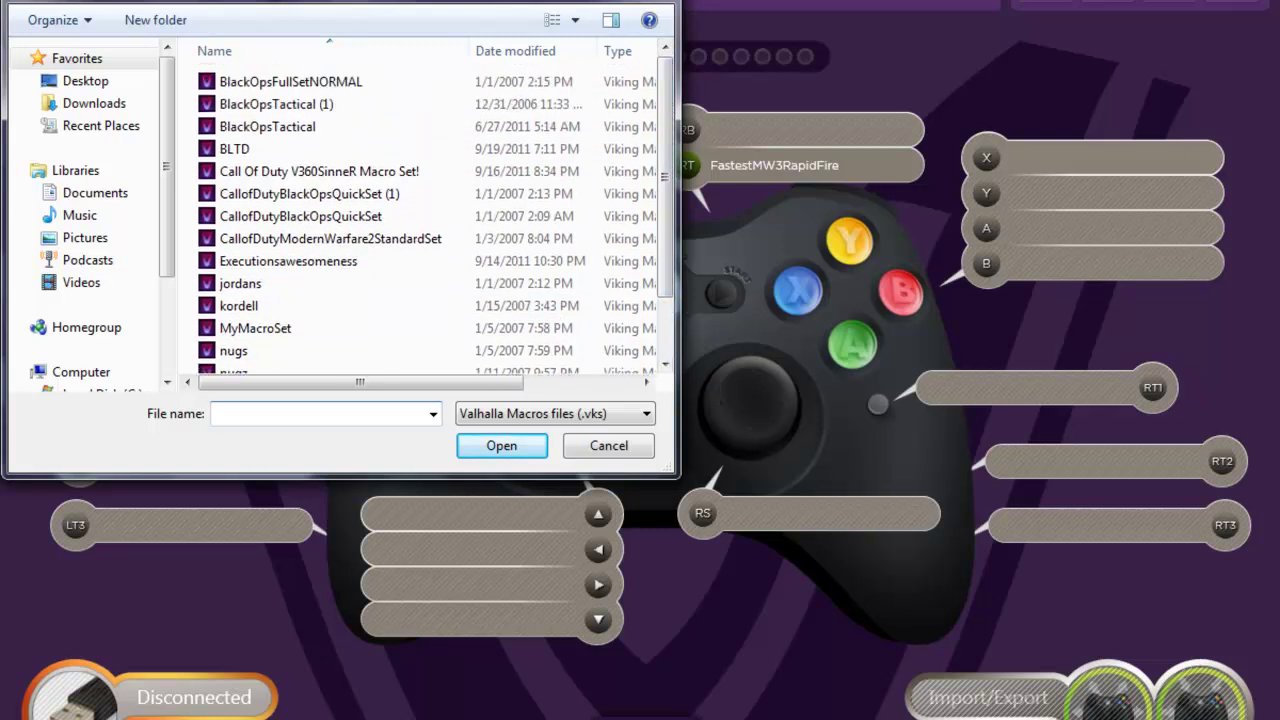
key(Escape)
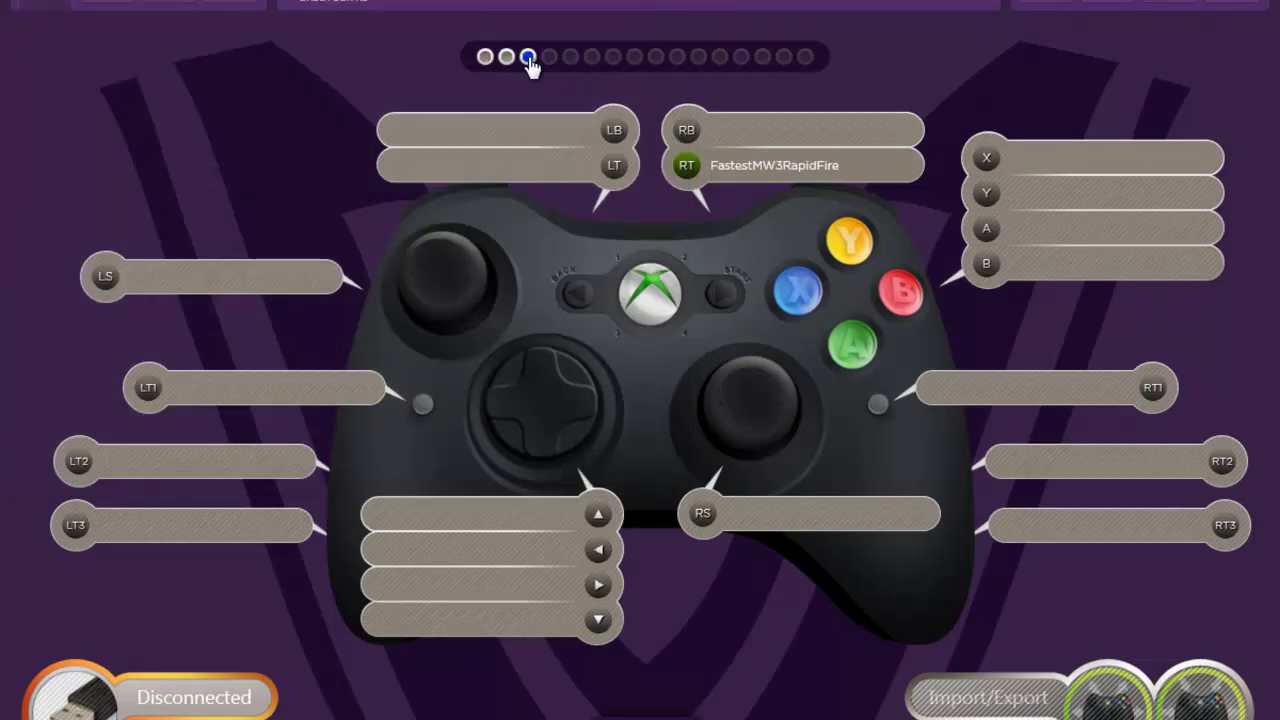
Step: Open the RT trigger's FastestMW3RapidFire macro in the macro editor and bring up its VKM properties
click(686, 165)
click(744, 192)
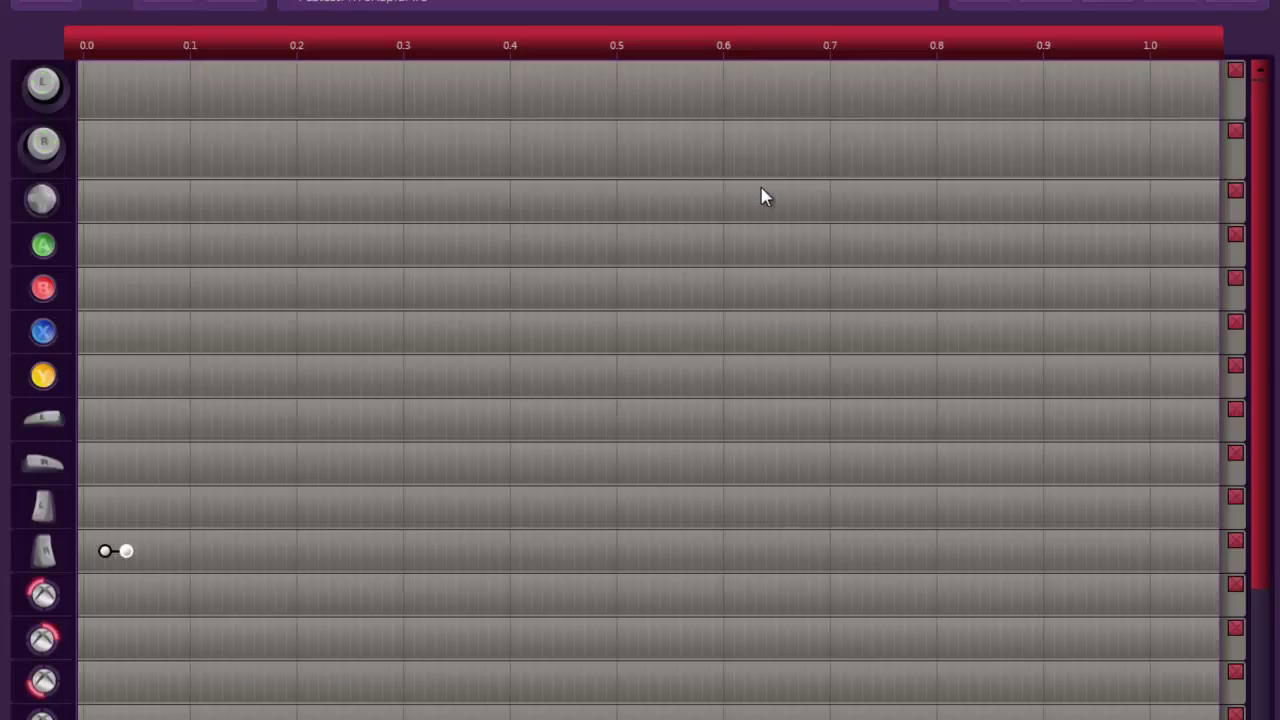
key(Escape)
click(686, 165)
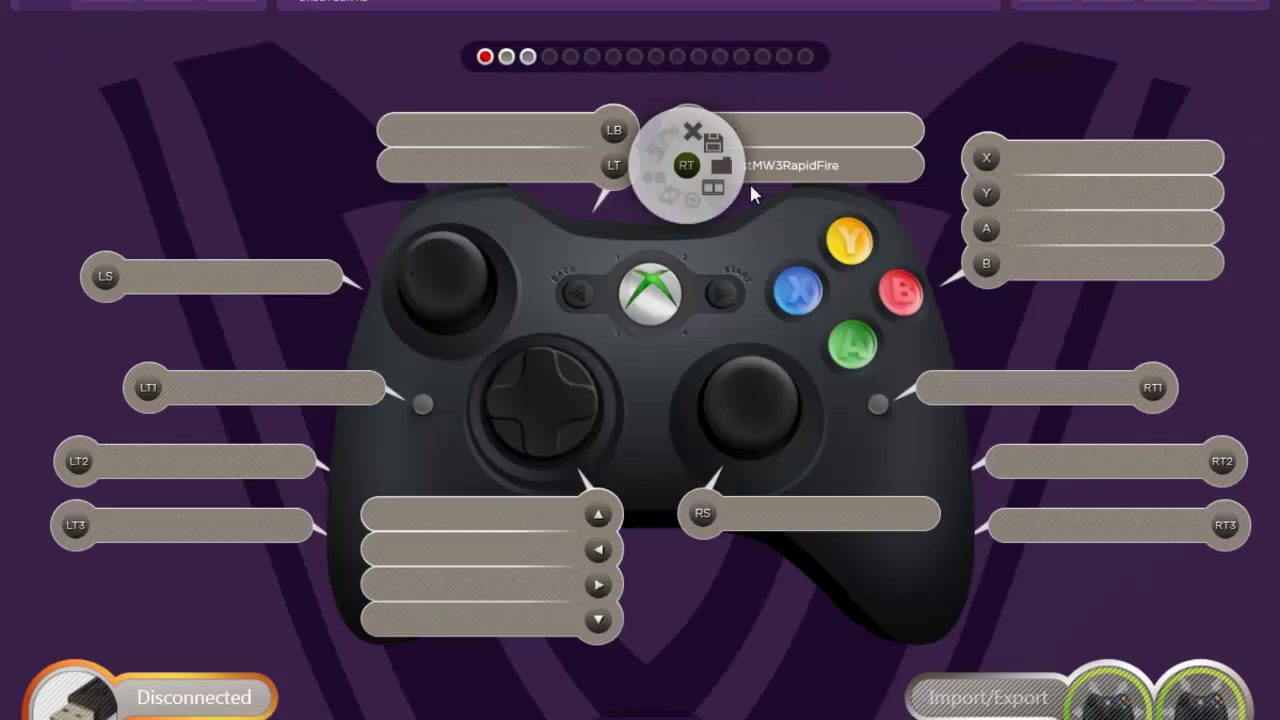
click(716, 190)
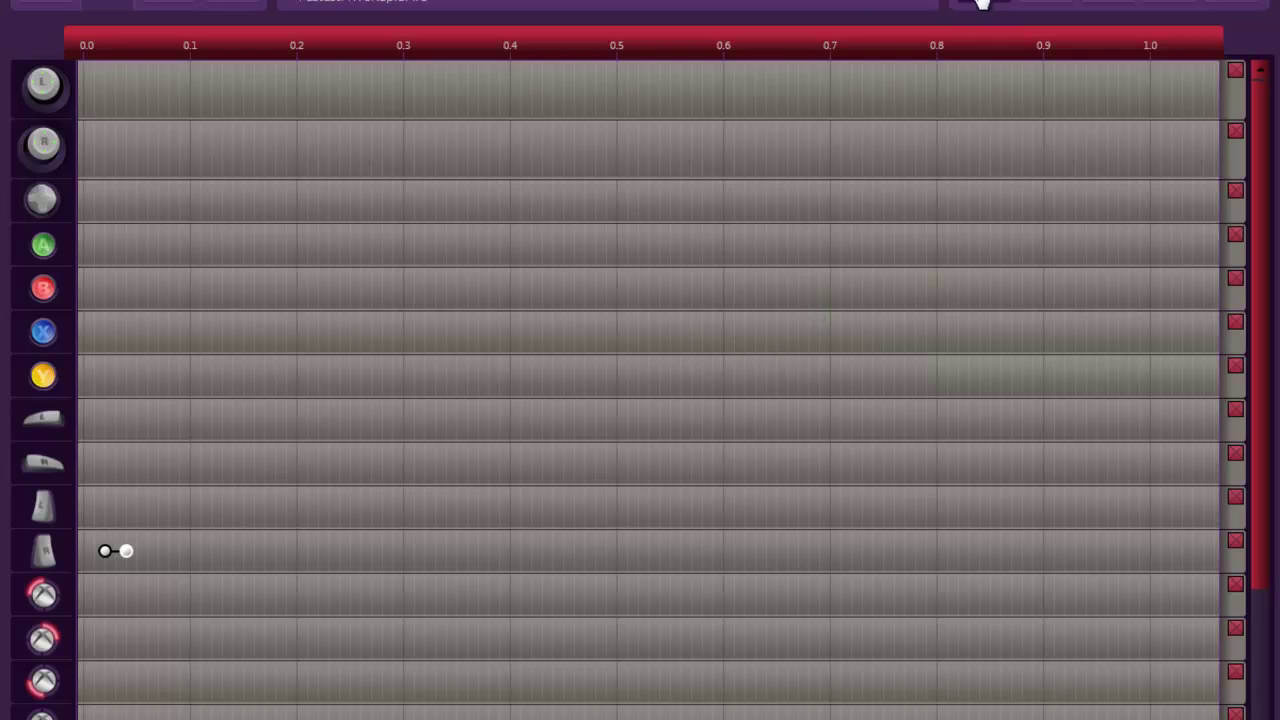
click(977, 5)
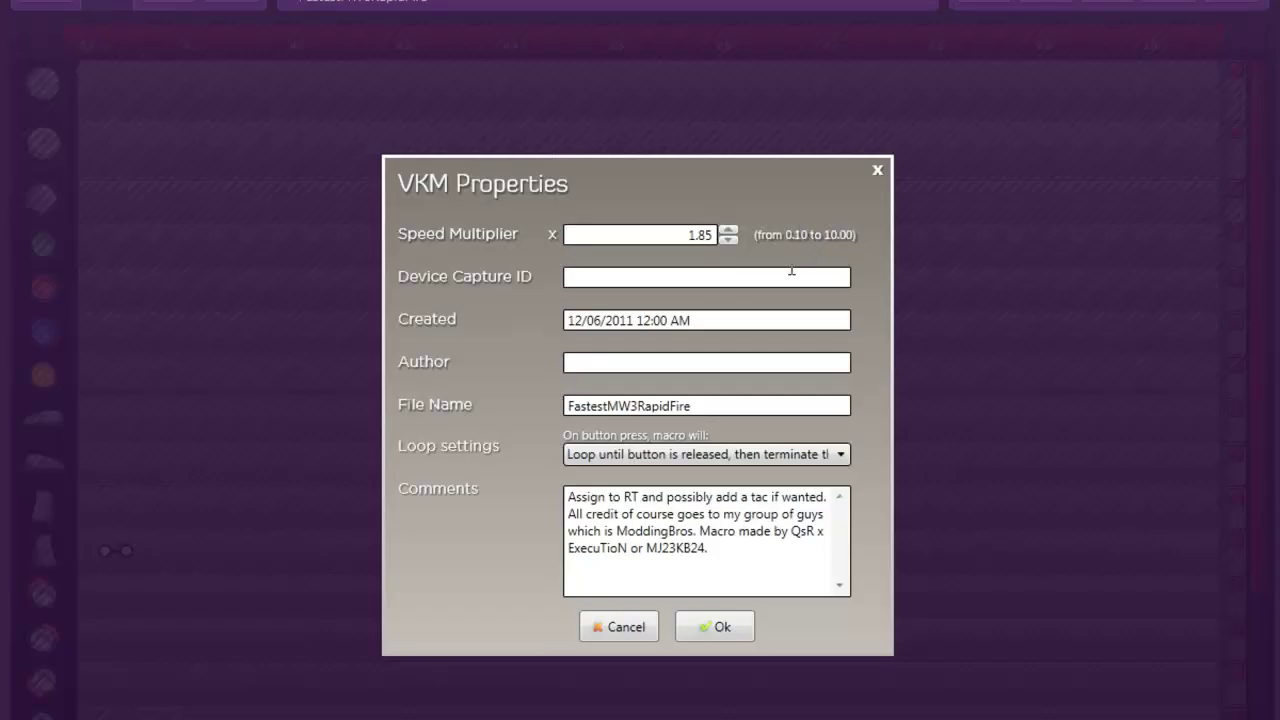
Step: Look over the speed multiplier and file name properties, and enter the macro creator's handle as the author
click(734, 234)
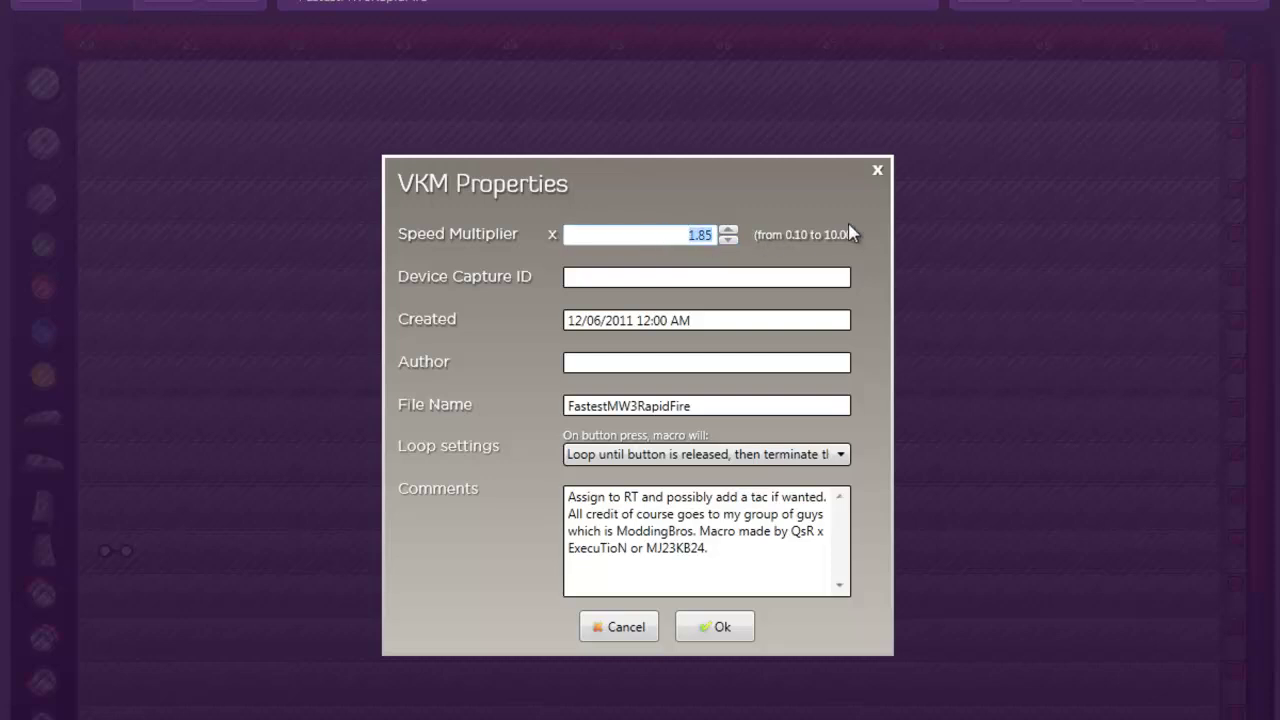
click(750, 277)
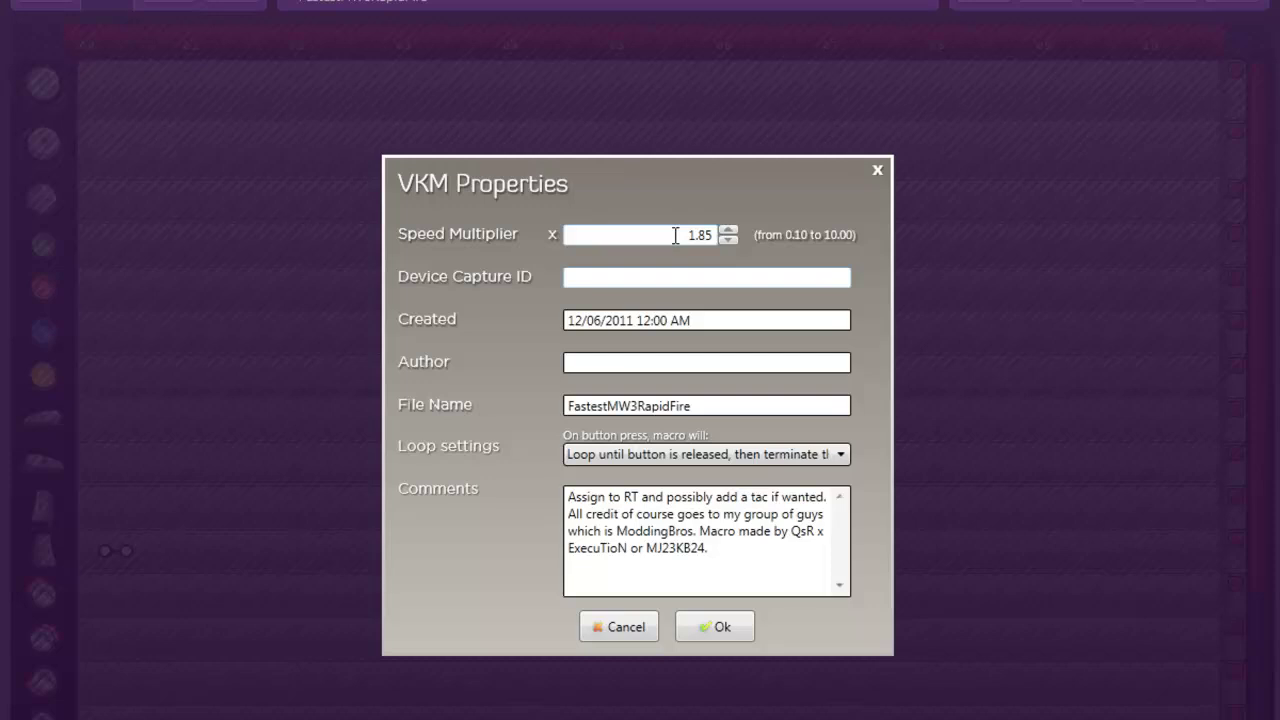
click(716, 408)
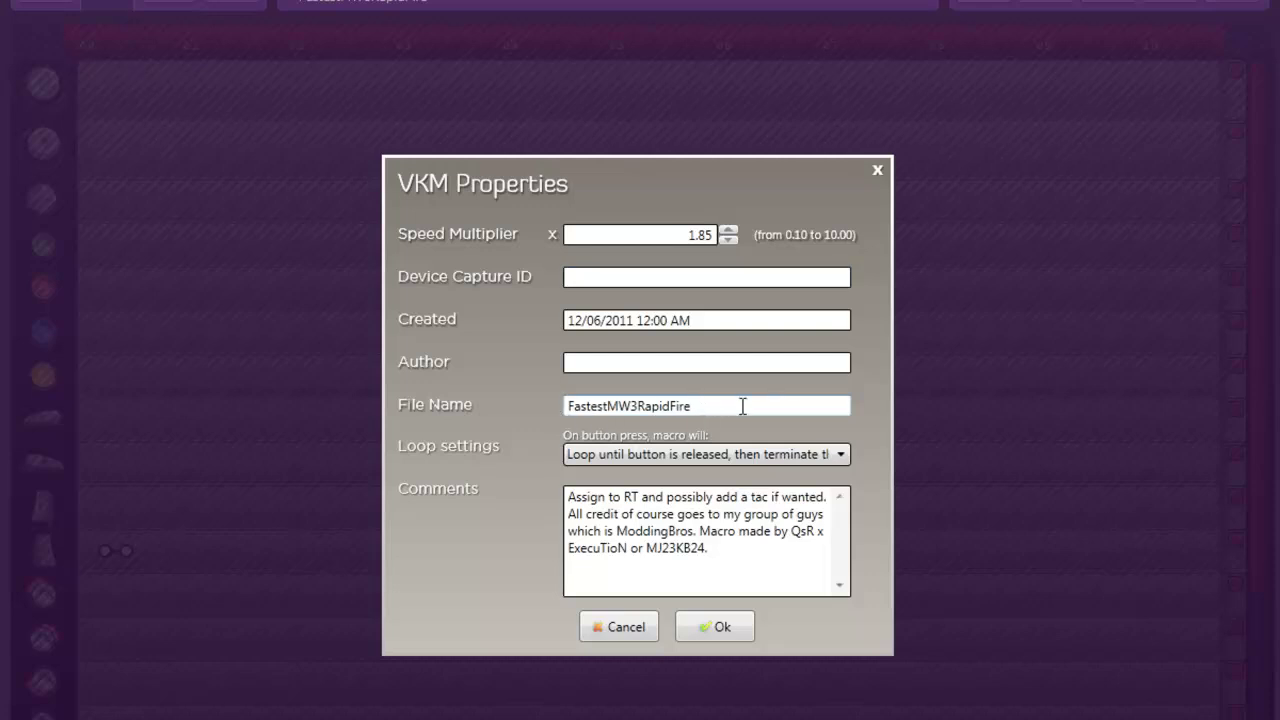
click(652, 362)
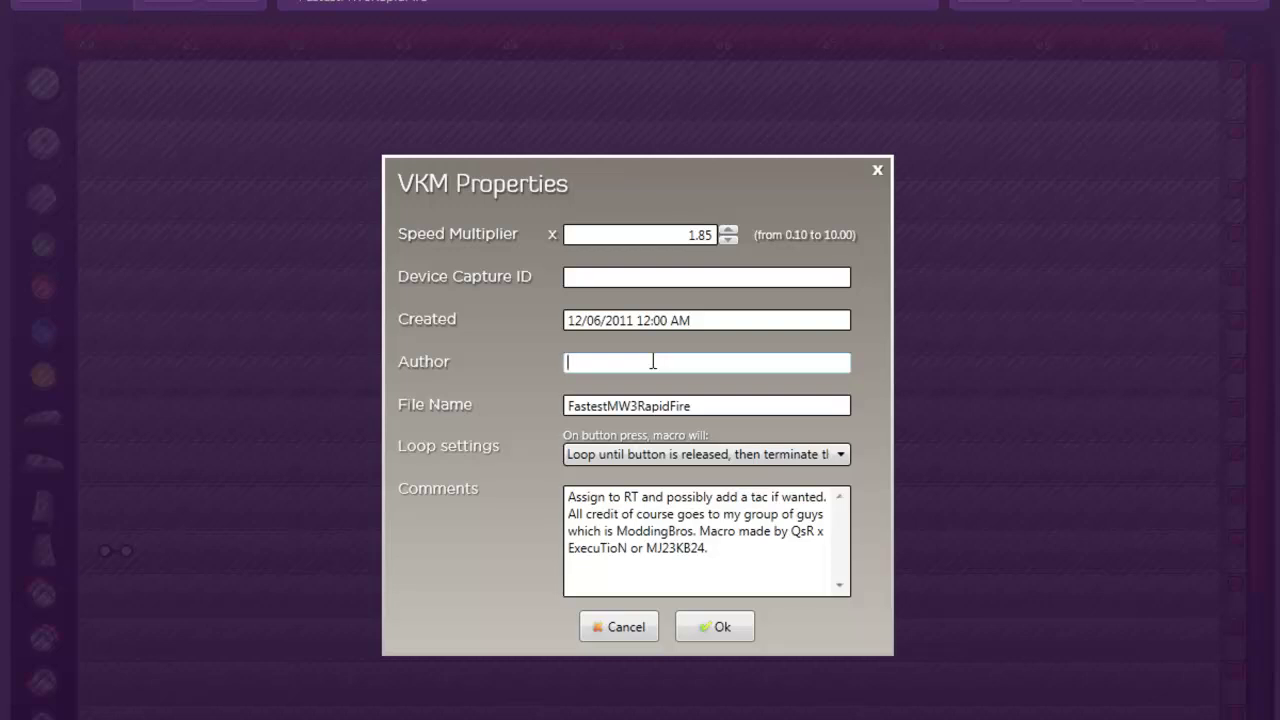
text(MJ23KB24)
Step: Review the macro's comments and the available loop settings without choosing a different loop option
drag(731, 551, 535, 479)
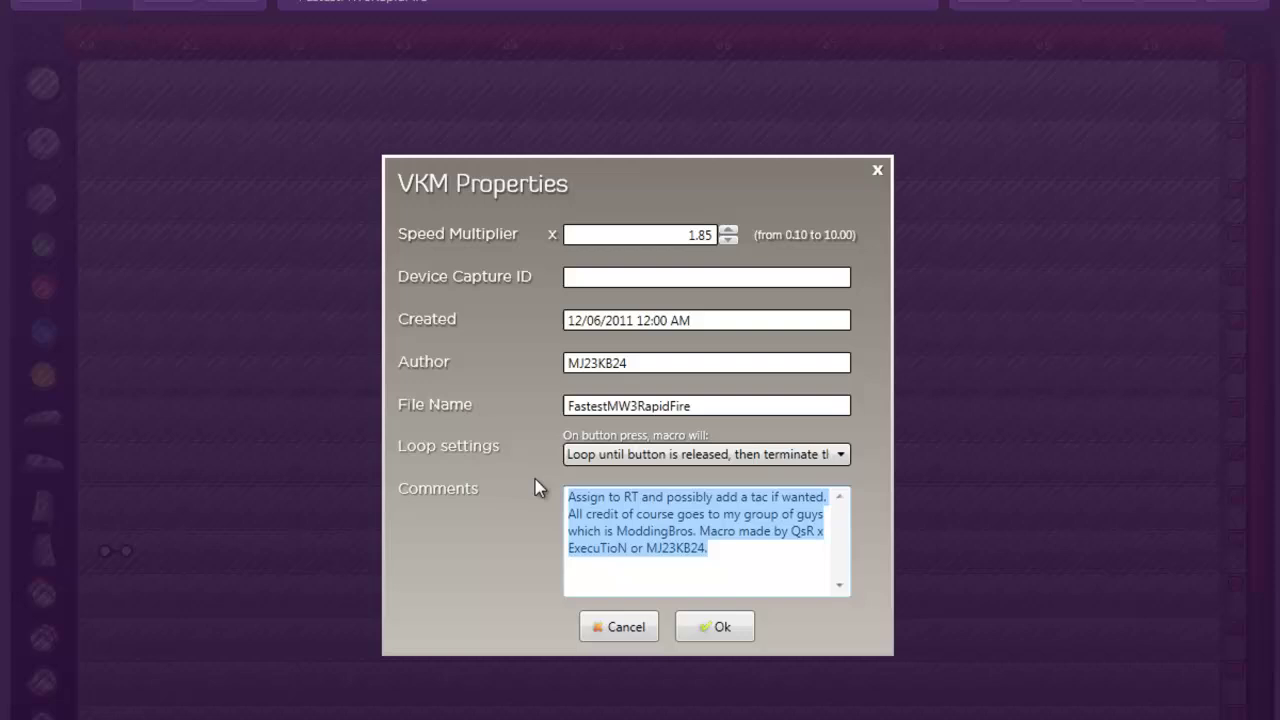
click(738, 565)
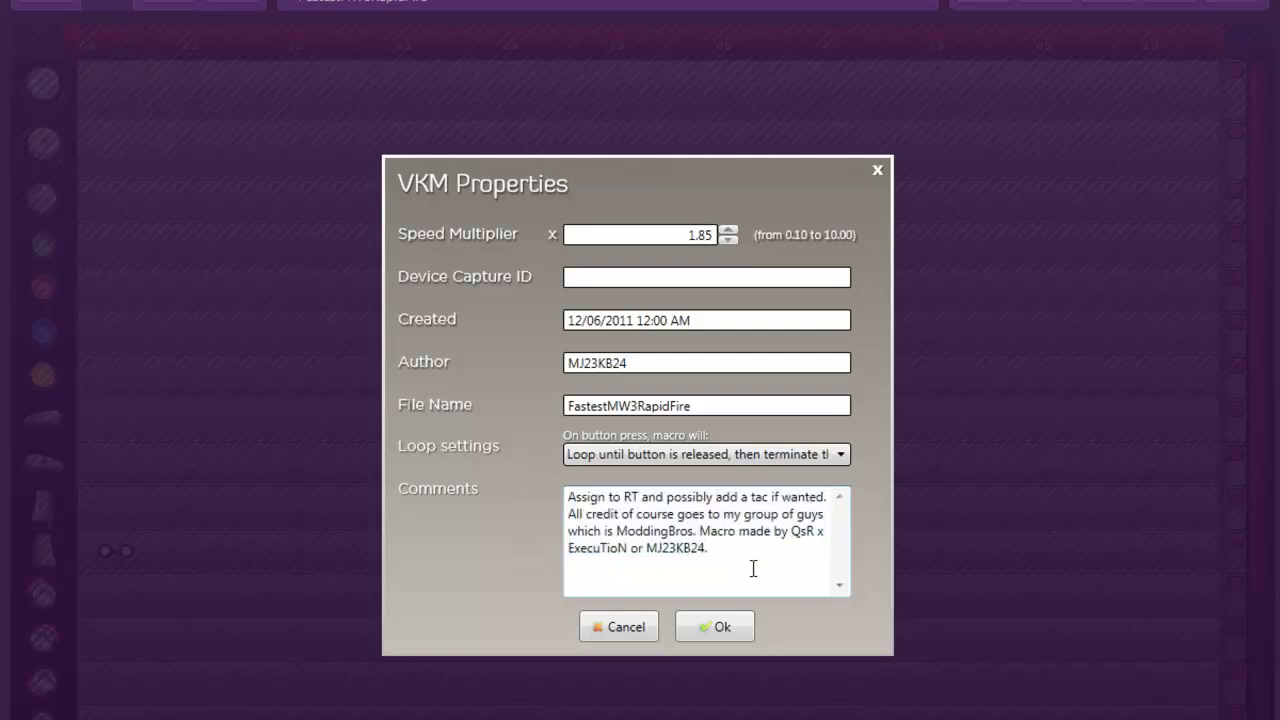
drag(753, 568, 529, 494)
click(698, 563)
click(737, 557)
click(708, 458)
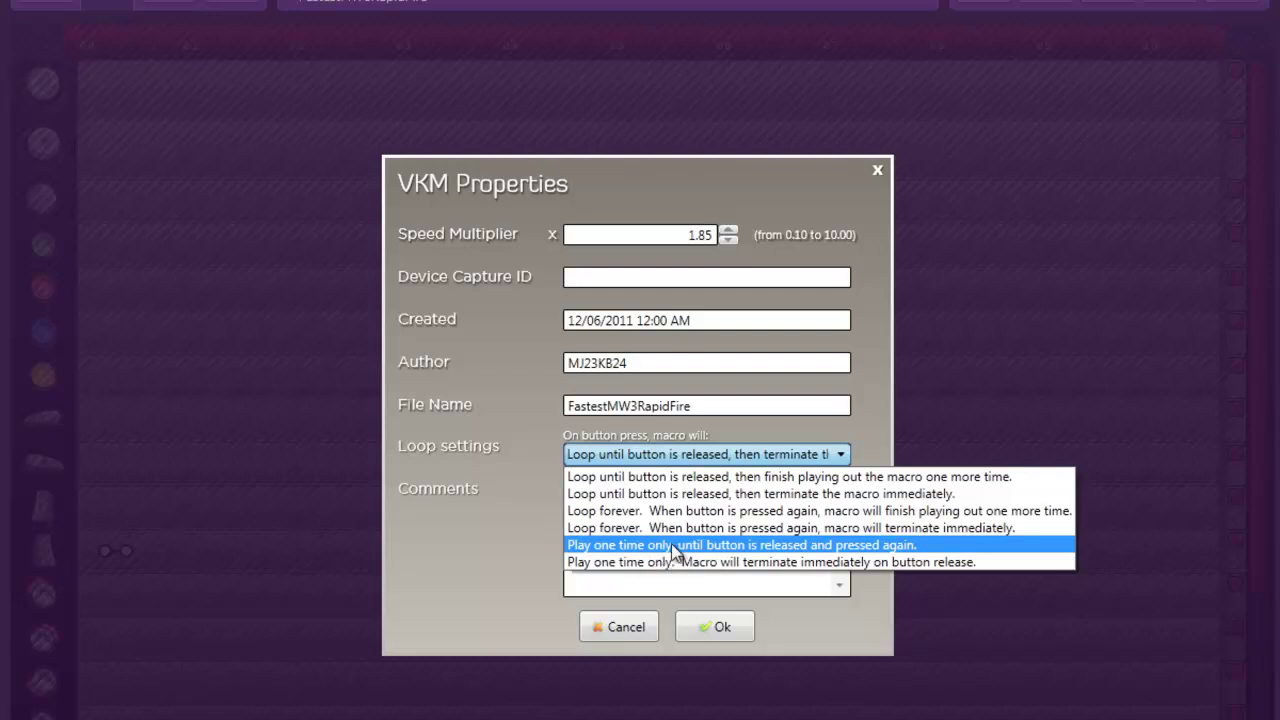
click(520, 557)
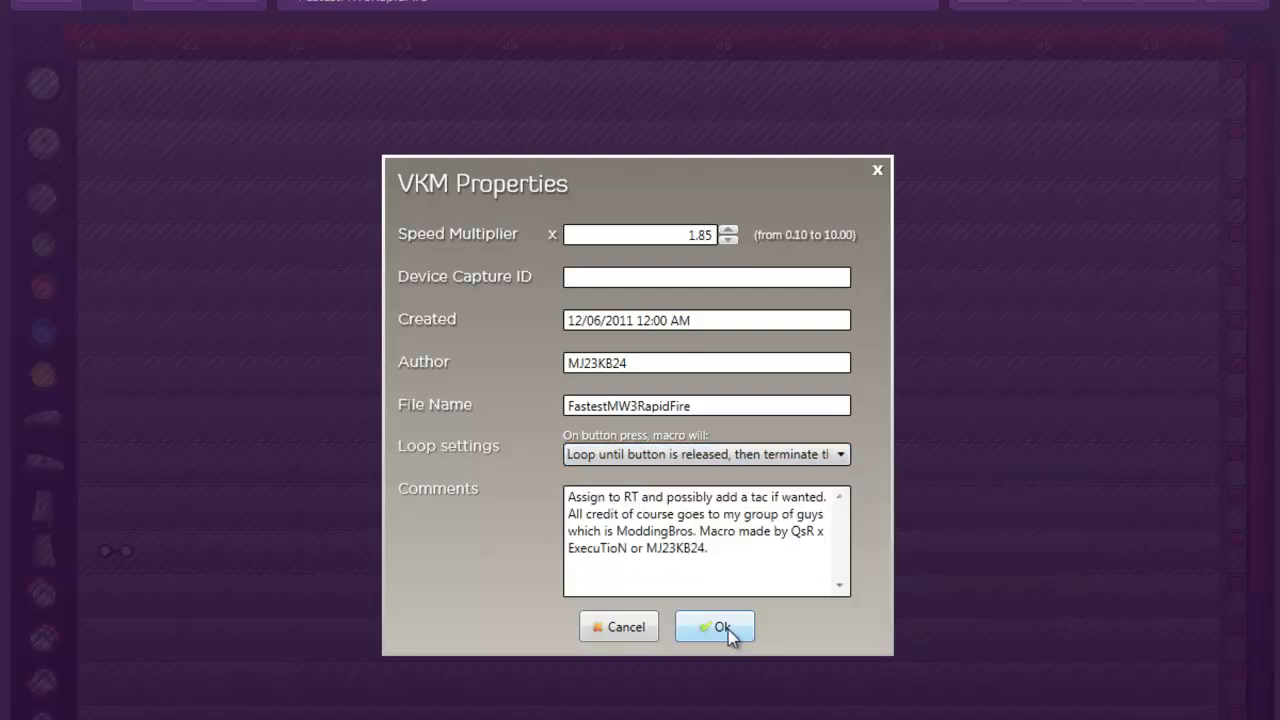
Step: Highlight the macro's creation date and apply the VKM properties
drag(714, 321, 524, 327)
click(702, 320)
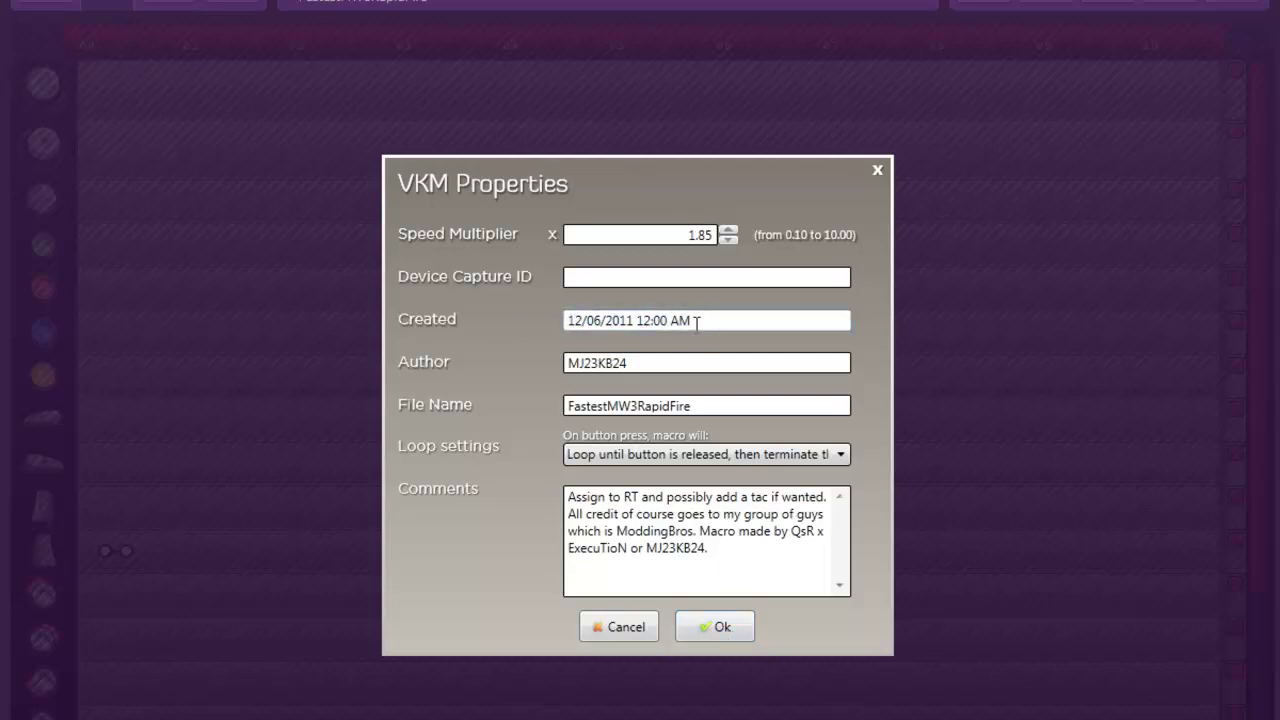
triple_click(663, 320)
click(663, 320)
triple_click(663, 320)
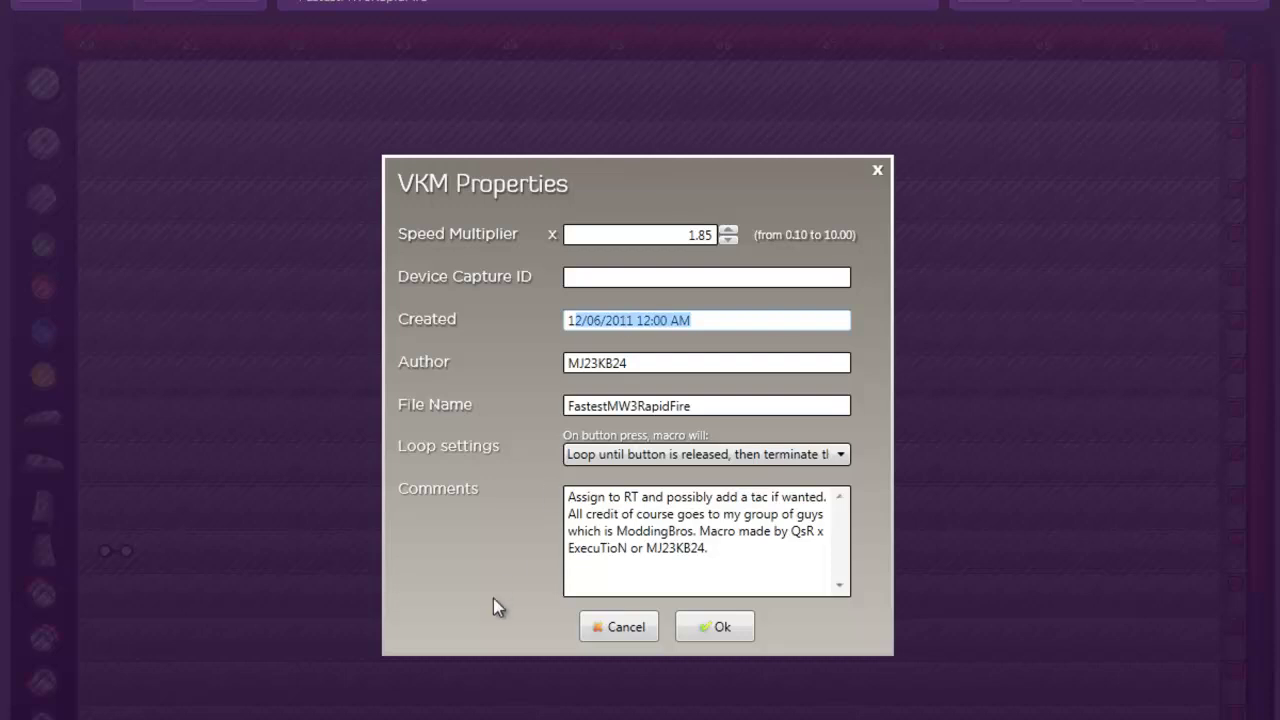
click(722, 628)
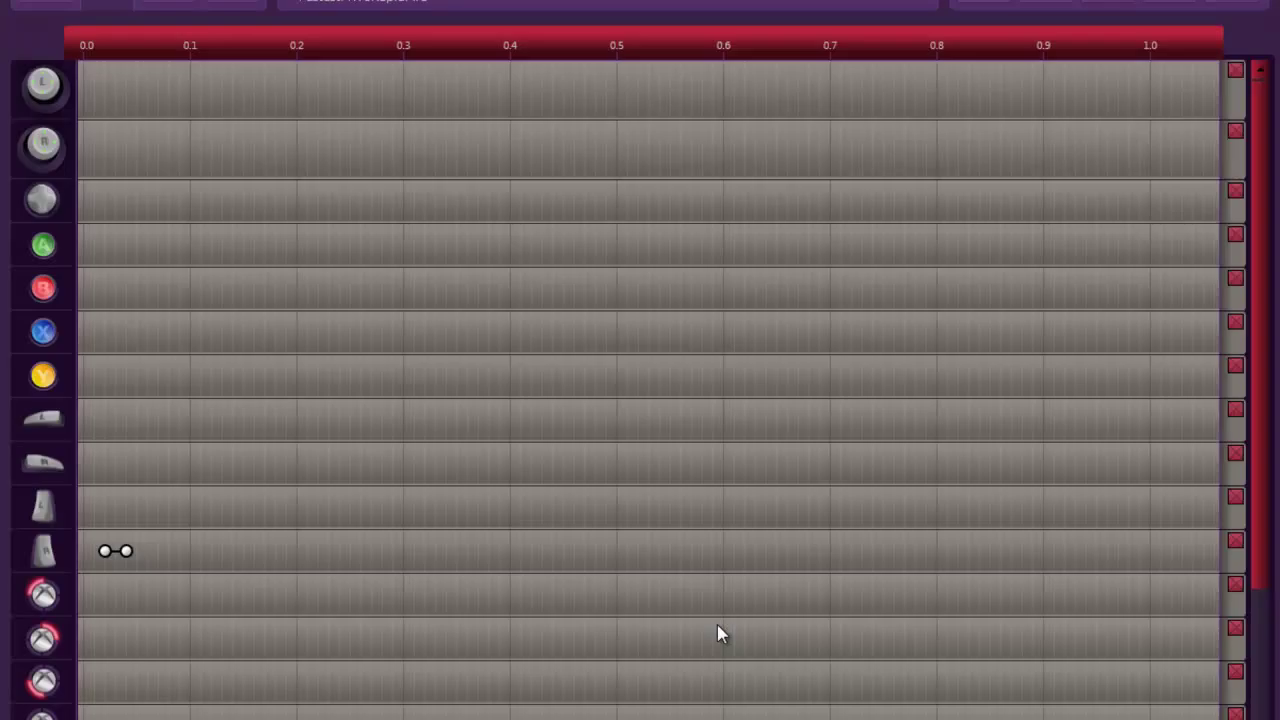
Step: Place an extra right-trigger point at about 0.06 on the timeline and delete it
click(149, 558)
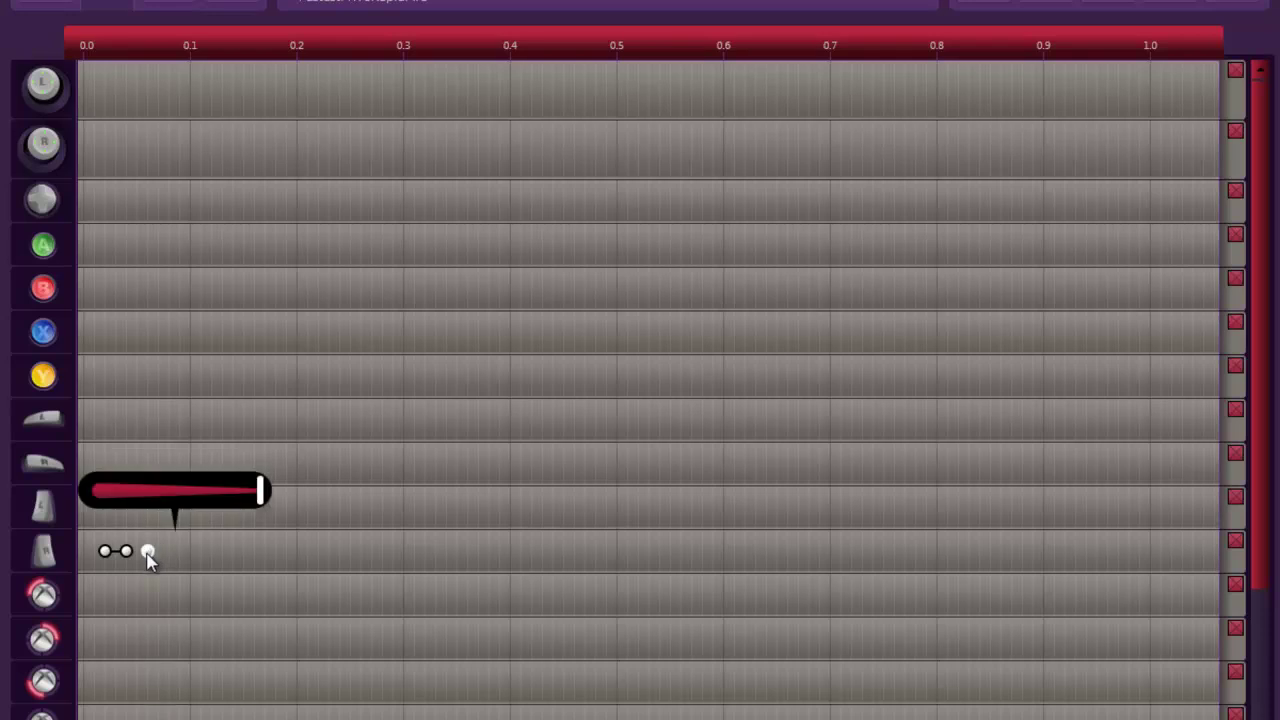
right_click(149, 558)
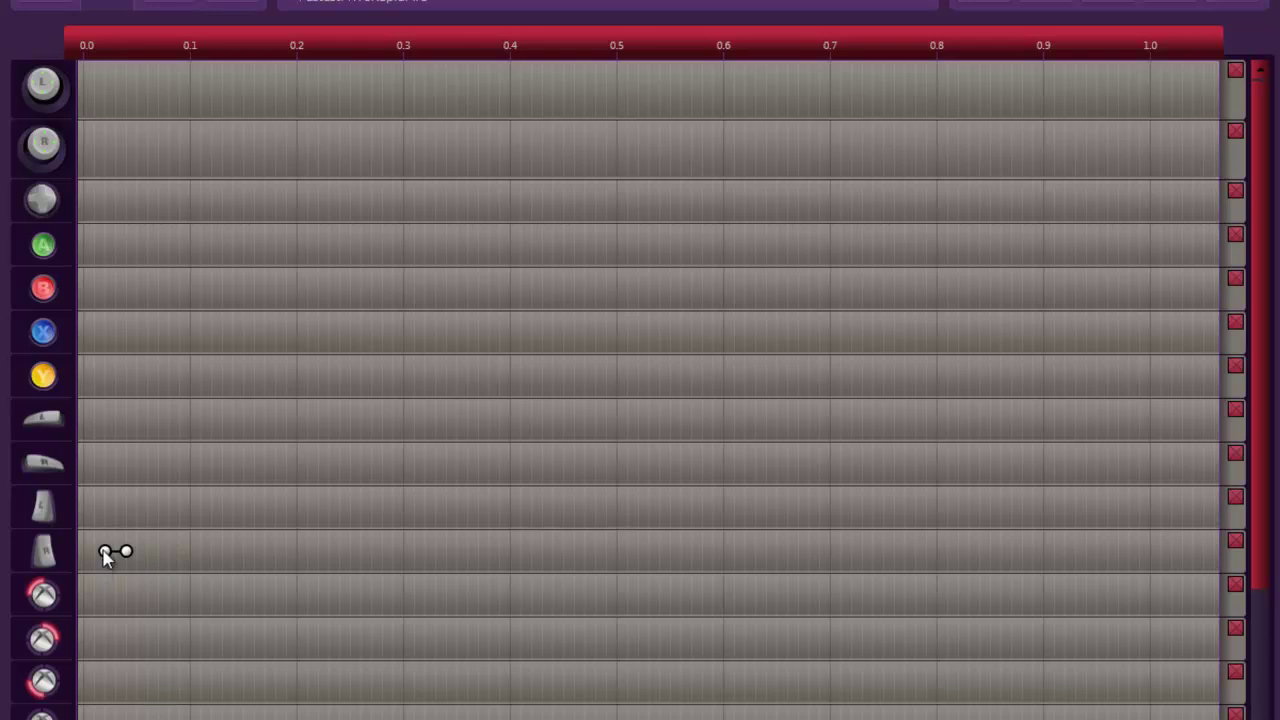
mouse_move(107, 556)
mouse_down()
mouse_move(93, 557)
mouse_move(105, 552)
mouse_up()
drag(1266, 391, 1266, 296)
Step: Add a left-stick press from about 0.02 to 0.11 and a matching upward stick movement over the same span
drag(104, 106, 201, 105)
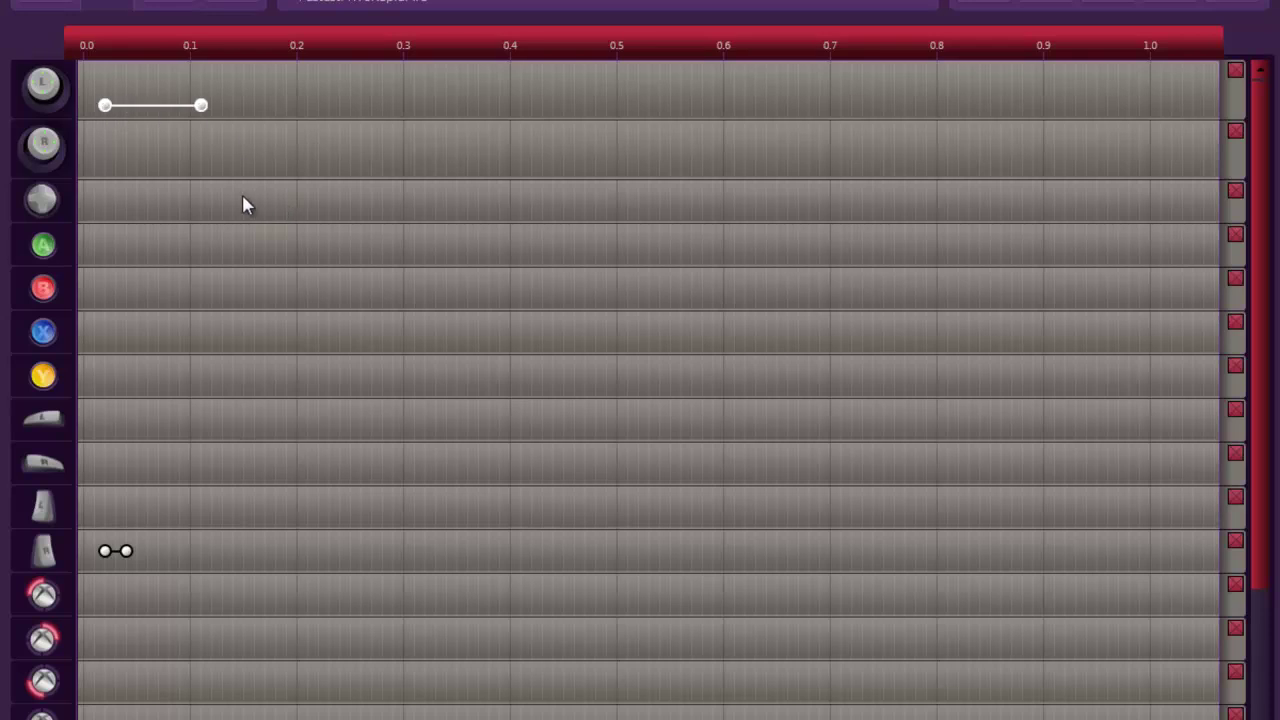
click(110, 80)
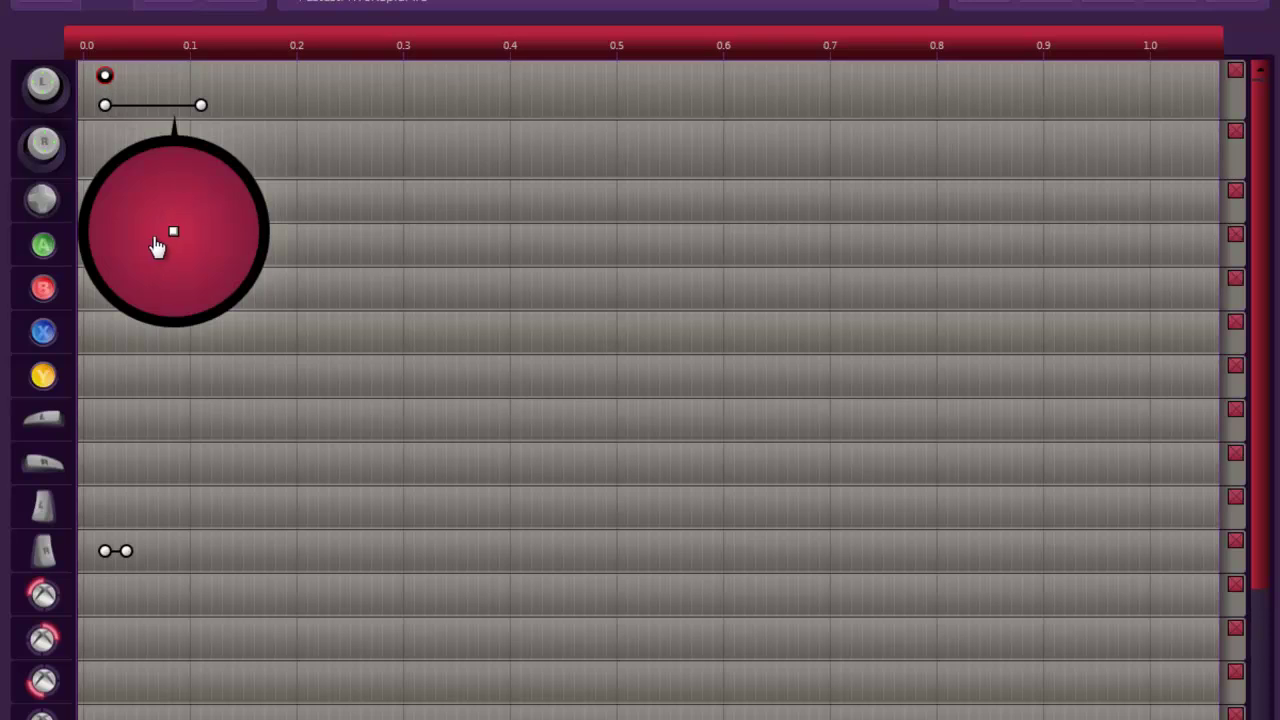
drag(178, 237, 177, 171)
mouse_move(104, 77)
mouse_down()
mouse_move(216, 86)
mouse_move(204, 80)
mouse_up()
drag(200, 235, 199, 157)
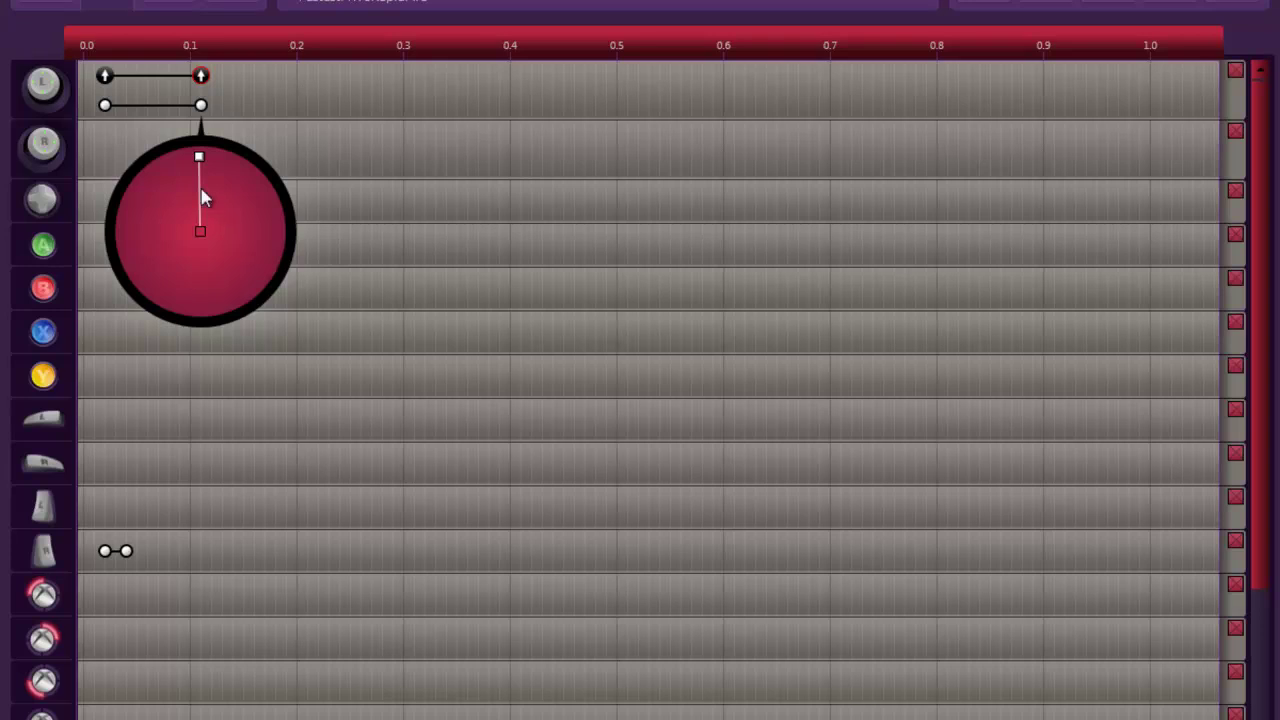
click(201, 106)
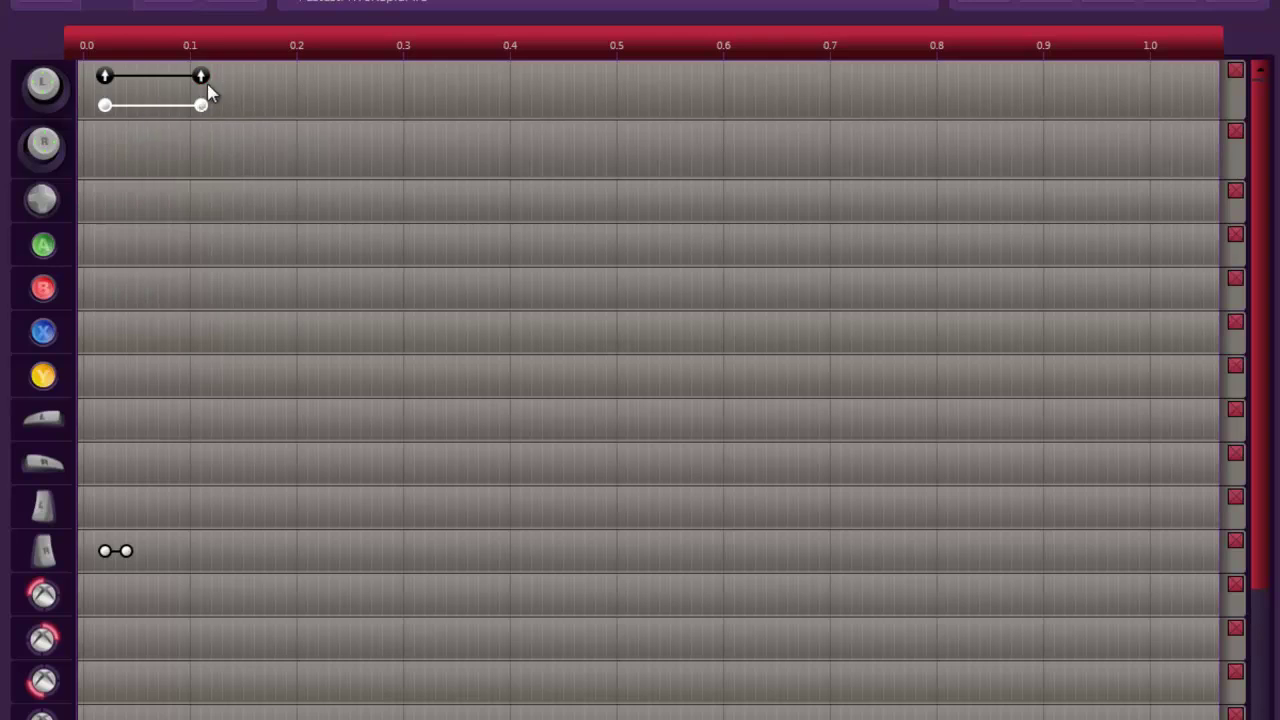
Step: Delete the left-stick points, then draw a stick press from about 0.01 to 0.16 and clear the whole left-stick row
right_click(203, 105)
right_click(203, 78)
right_click(106, 77)
drag(94, 105, 256, 108)
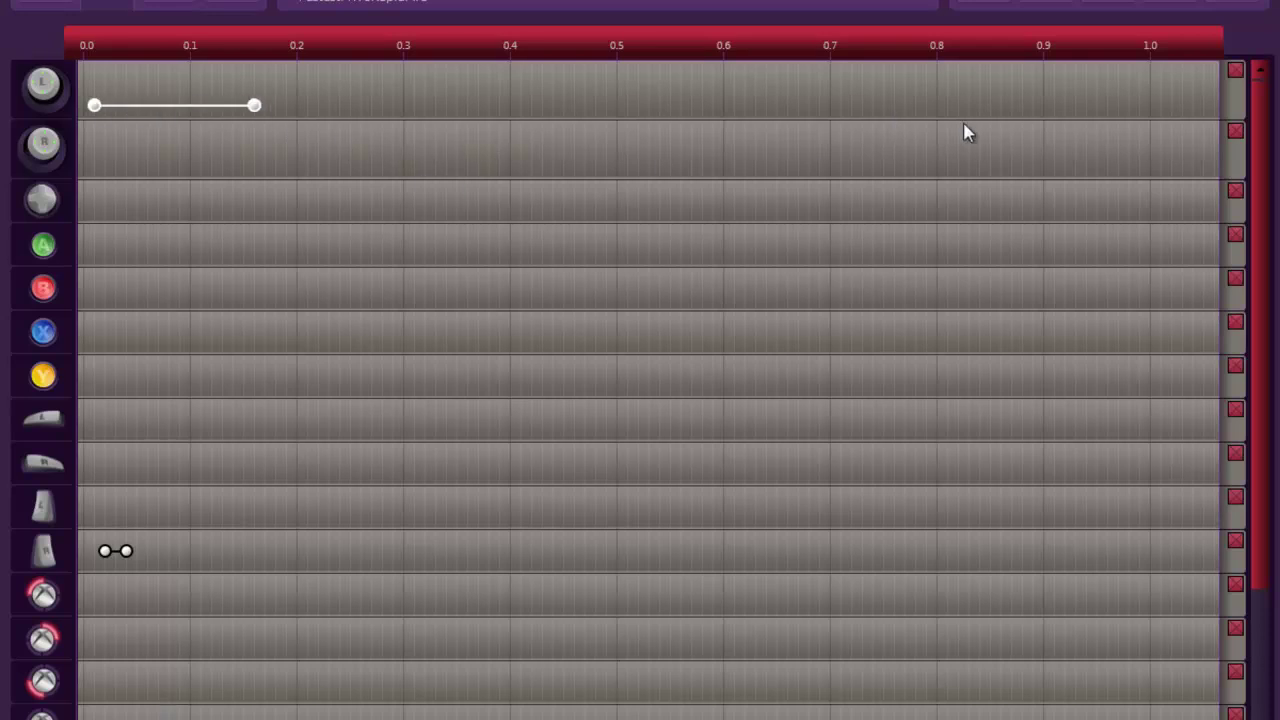
click(1236, 72)
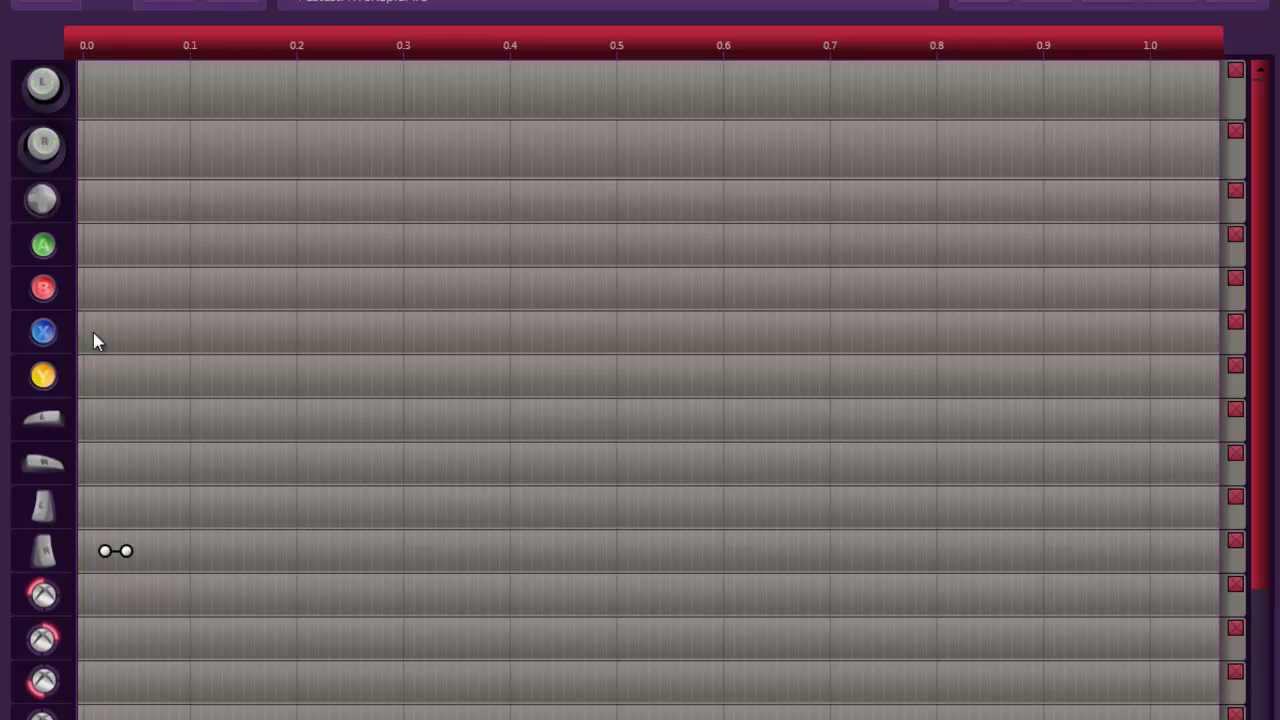
Step: Try drawing a press on the X-button row from about 0.01 to 0.12
drag(93, 333, 220, 343)
drag(210, 336, 94, 334)
drag(94, 334, 211, 332)
drag(211, 332, 92, 333)
mouse_move(94, 334)
mouse_down()
mouse_move(266, 326)
mouse_move(199, 351)
mouse_move(94, 334)
mouse_move(100, 343)
mouse_up()
Step: Add a light segment from about 0.02 to 0.04 on the lower-left ring-light row and colour it purple
drag(1266, 449, 1249, 600)
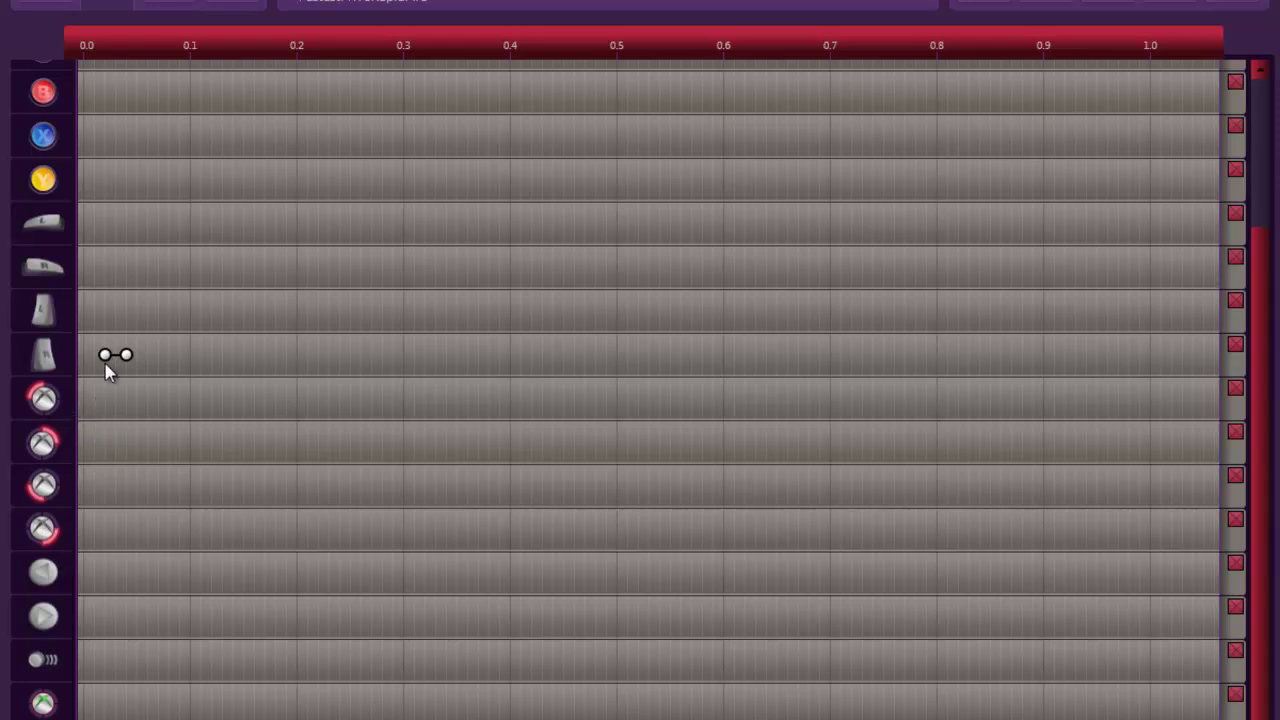
drag(105, 493, 137, 492)
click(129, 490)
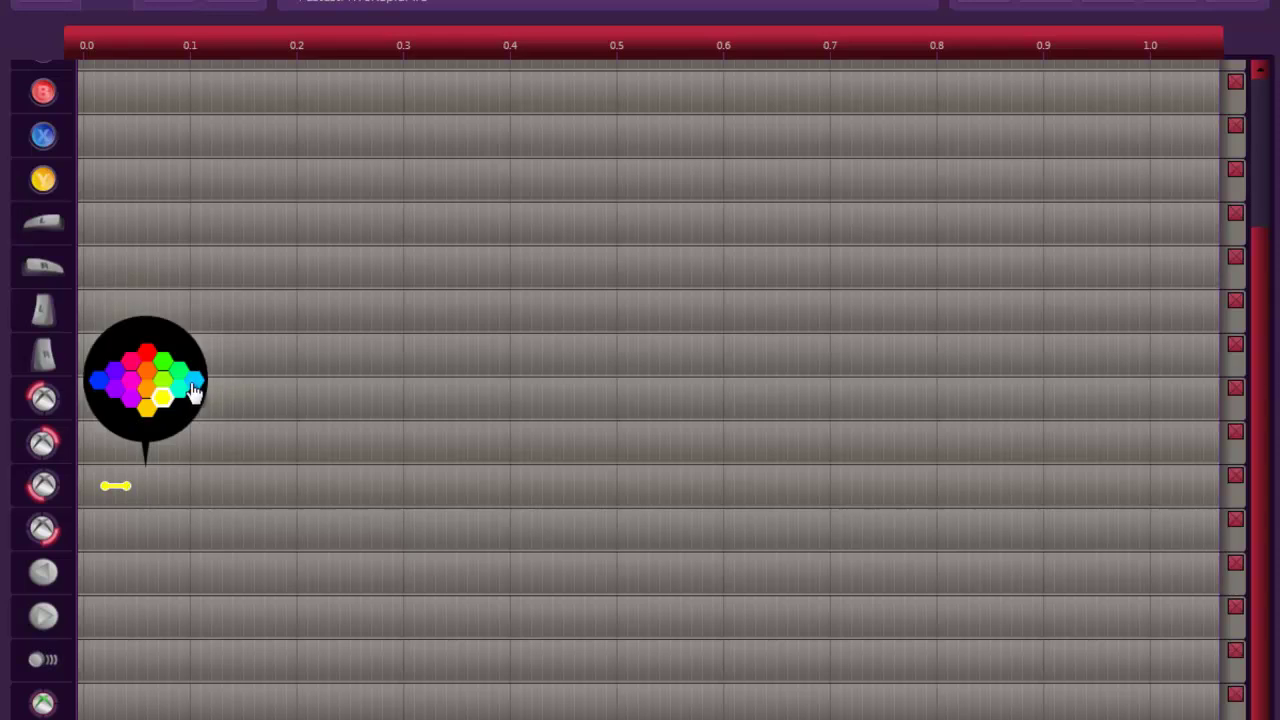
click(164, 364)
click(112, 371)
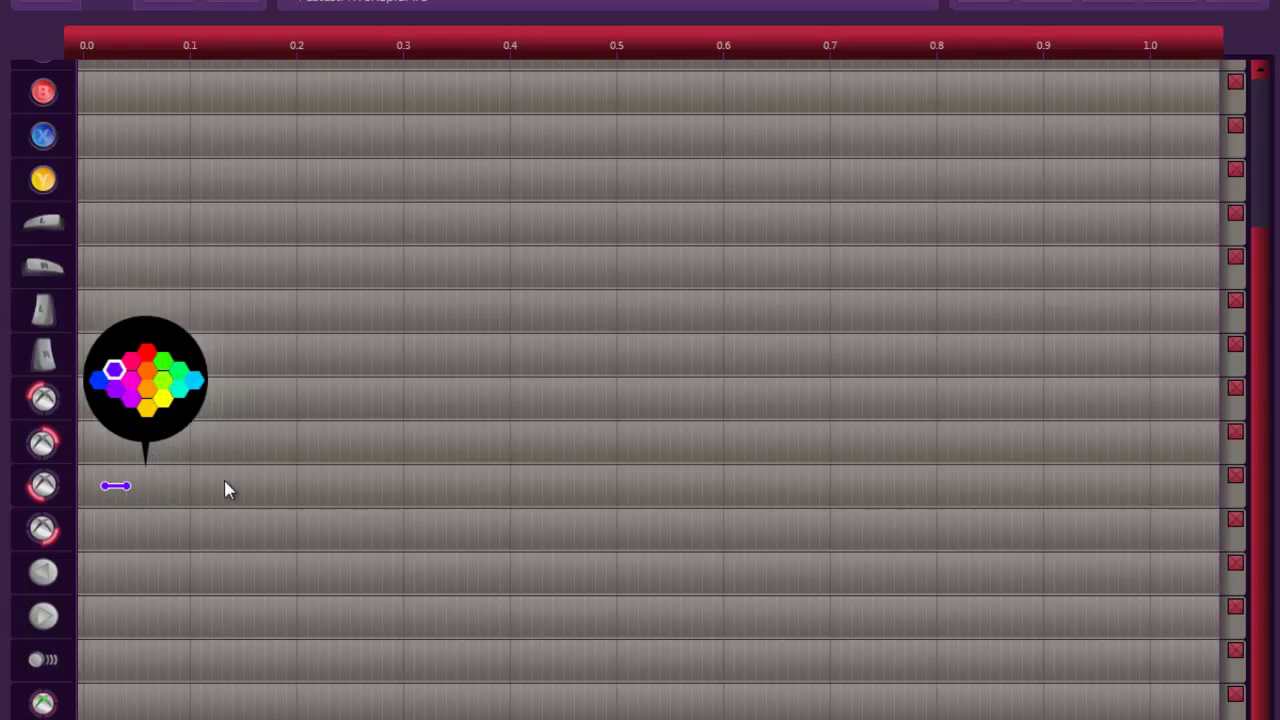
click(120, 489)
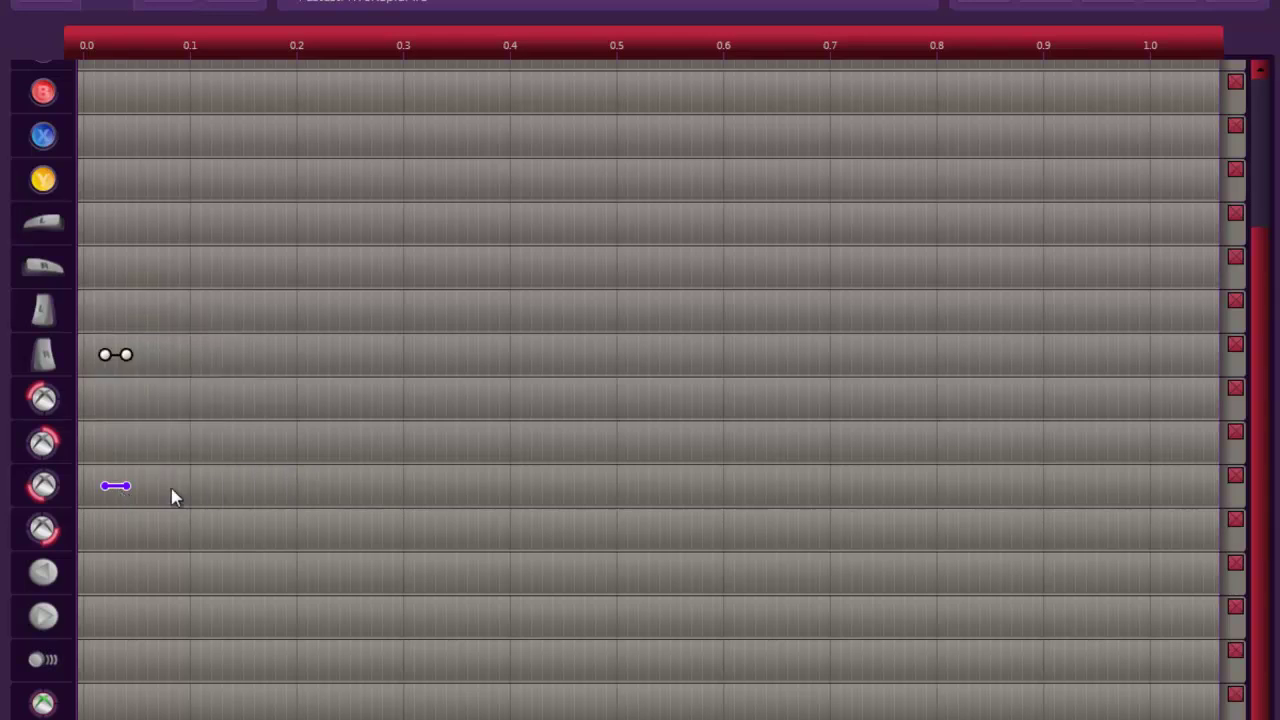
Step: Add a segment on the lower-right ring-light row, then clear both lower ring-light rows
click(101, 531)
drag(128, 531, 135, 531)
click(1236, 522)
click(1237, 478)
Step: Leave the macro editor and return to the controller layout
drag(1260, 340, 1260, 110)
click(1236, 10)
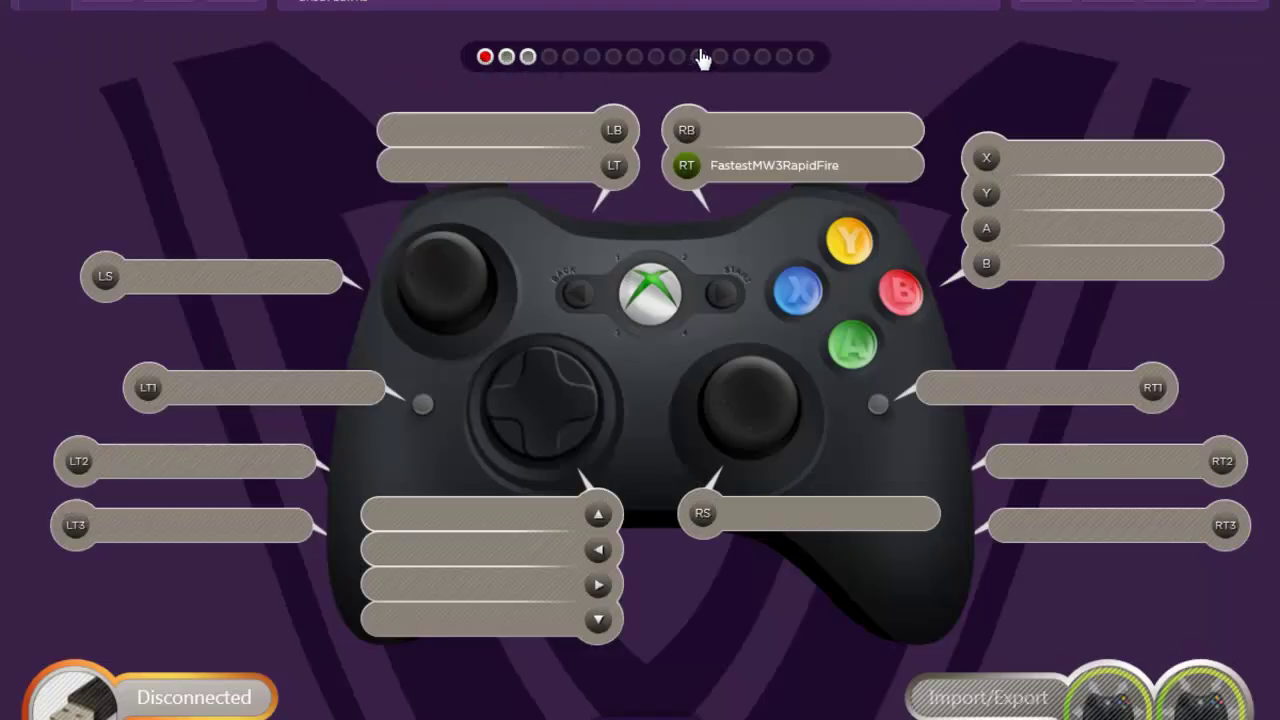
click(415, 161)
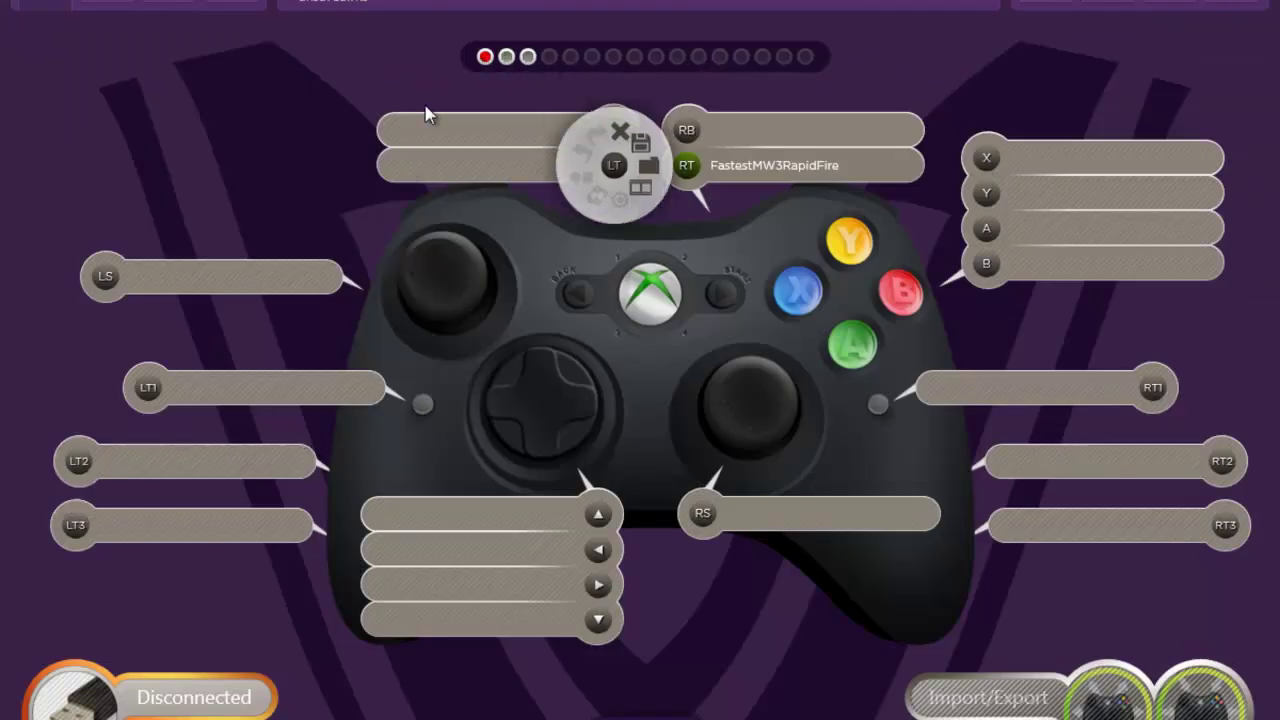
click(780, 172)
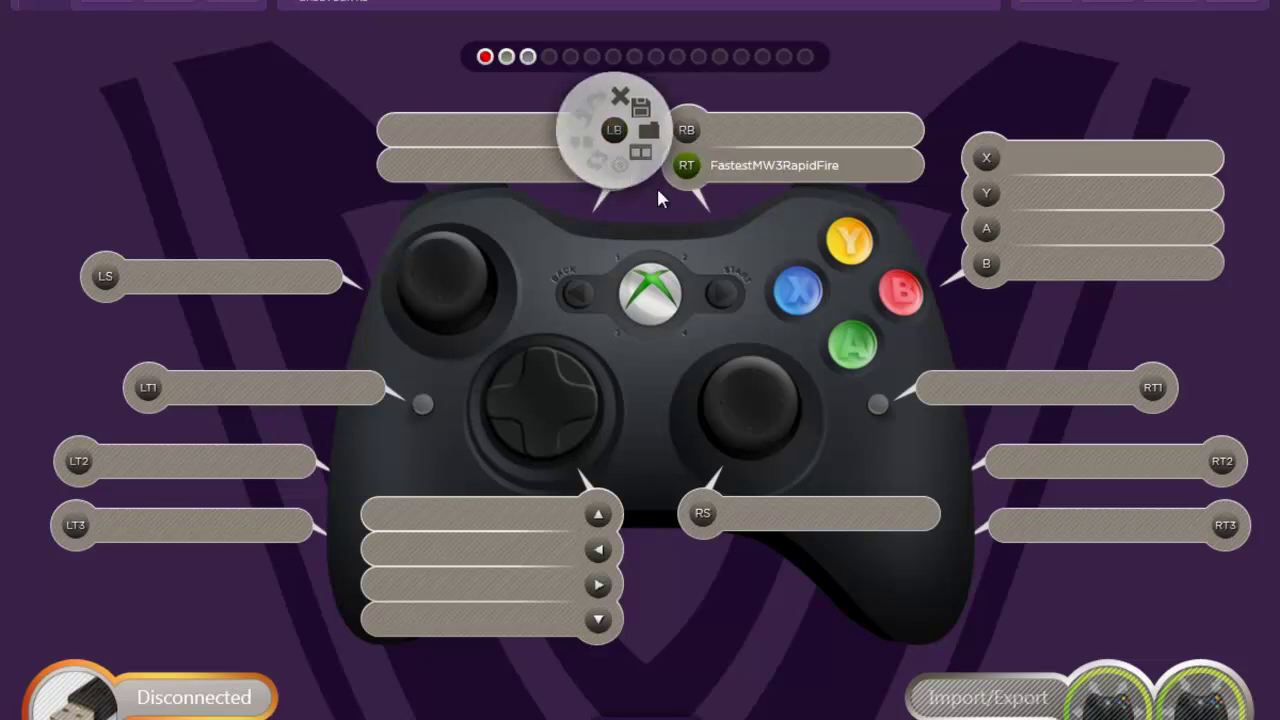
click(760, 172)
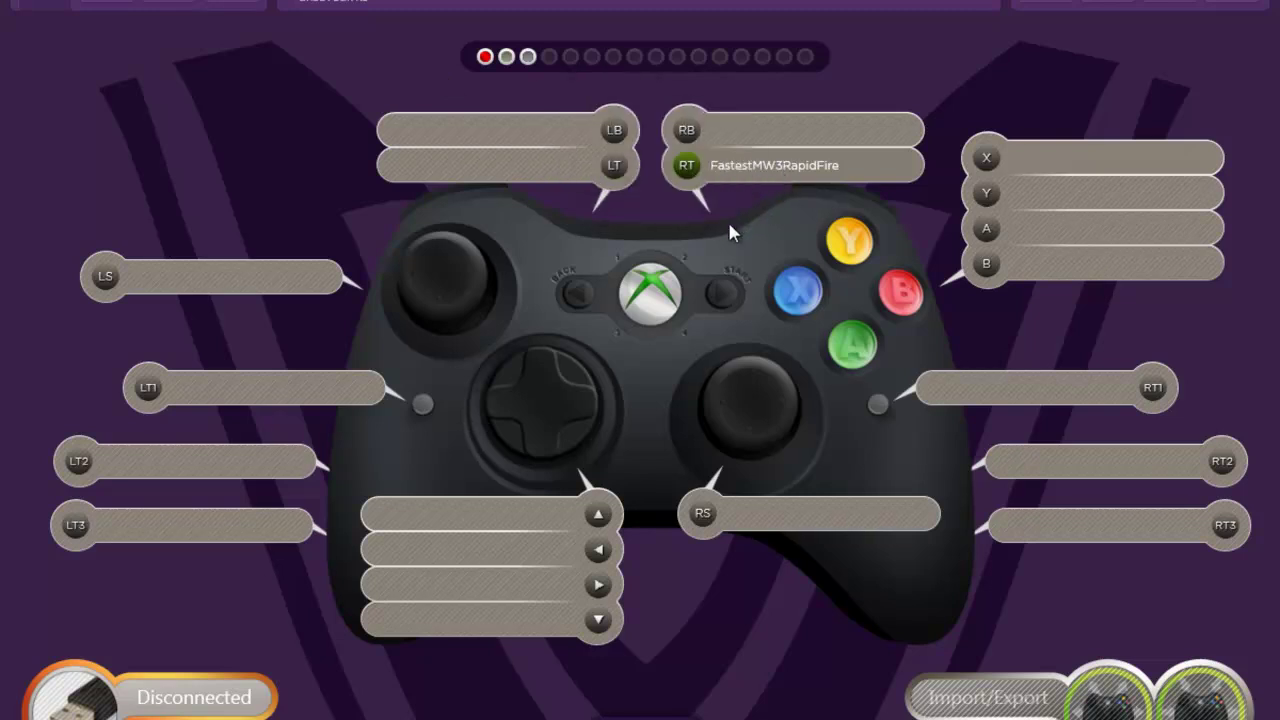
click(740, 168)
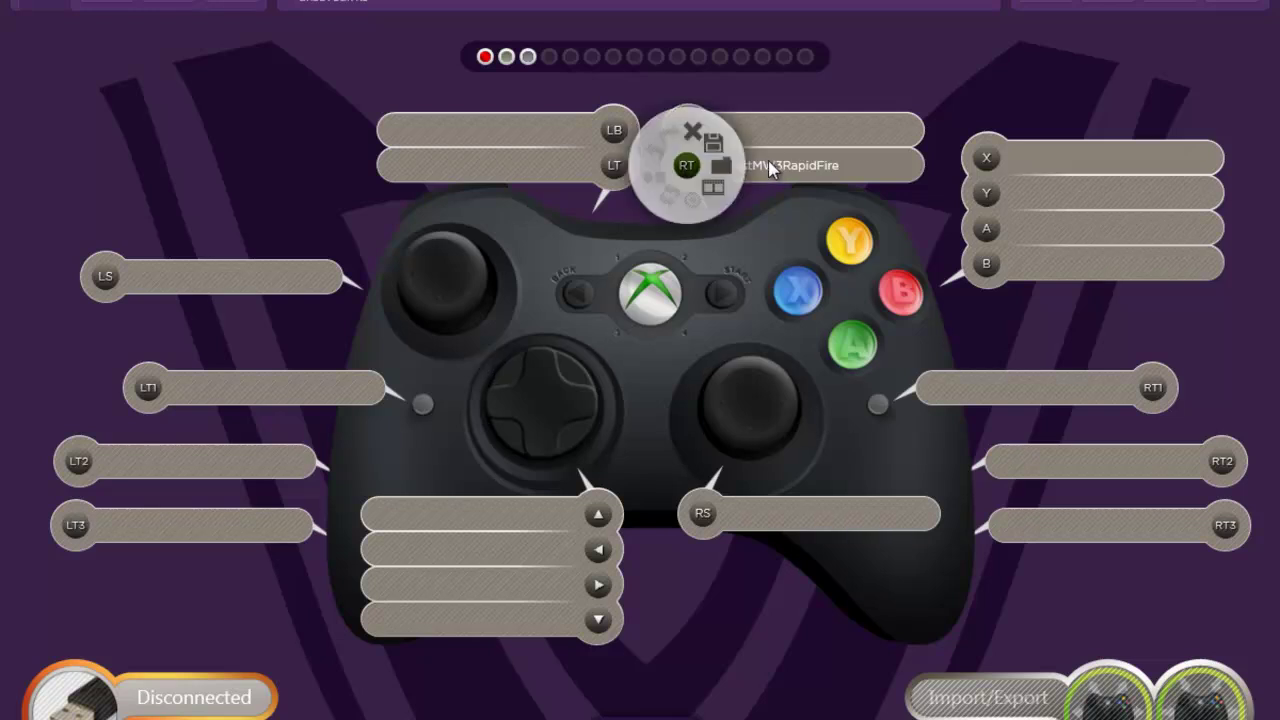
mouse_move(720, 188)
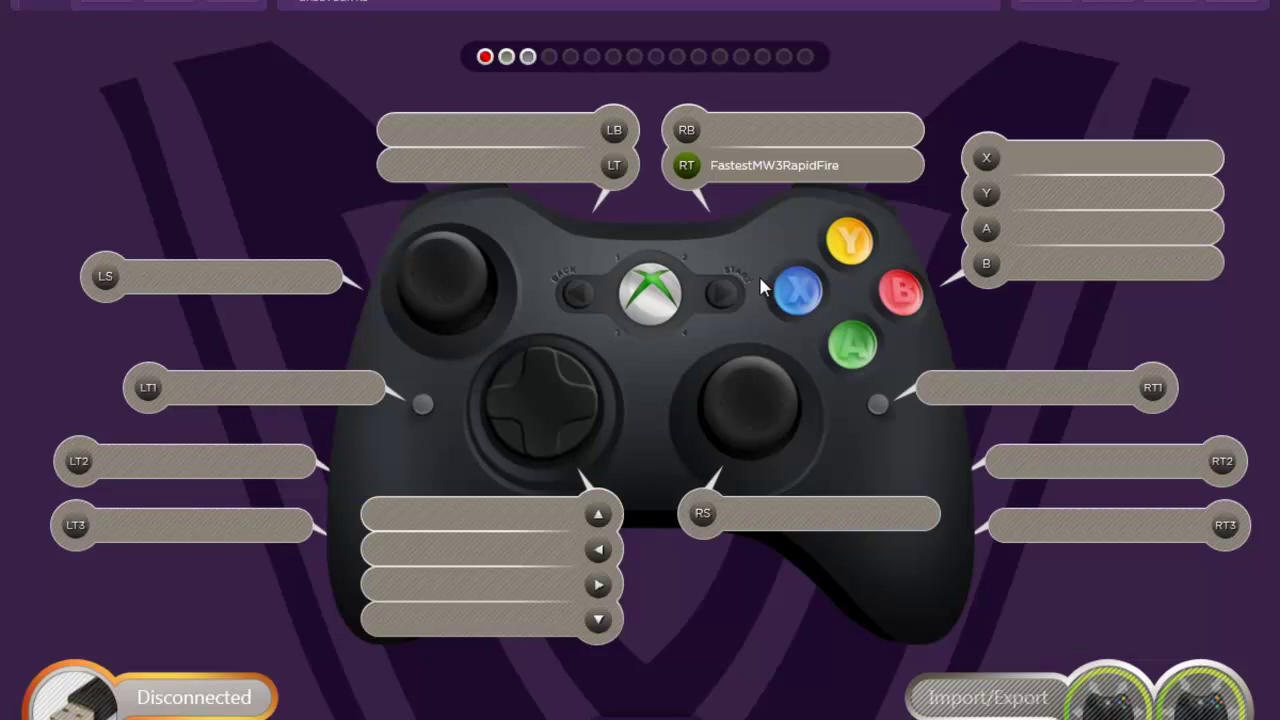
mouse_move(766, 168)
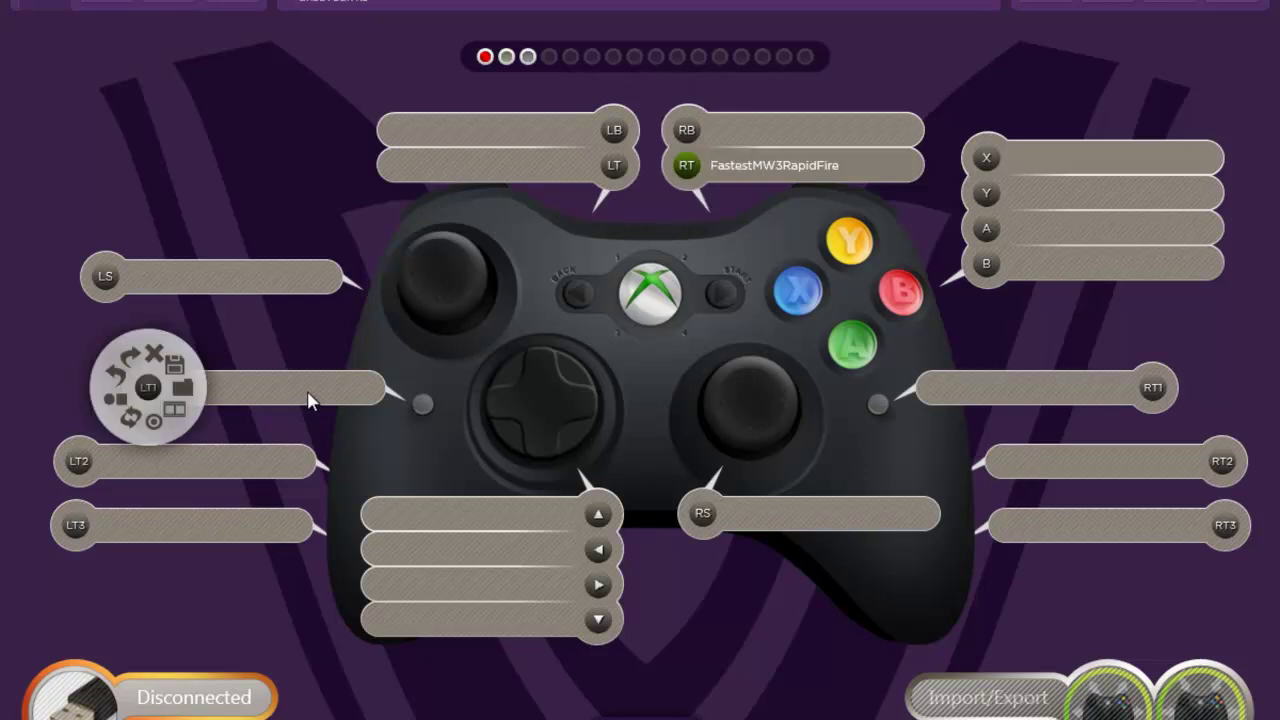
Step: Make LT1 toggle the Right Trigger macro on and off, using LED 4 as its indicator
mouse_move(155, 425)
click(154, 424)
click(552, 378)
click(537, 420)
click(540, 383)
click(508, 404)
click(673, 382)
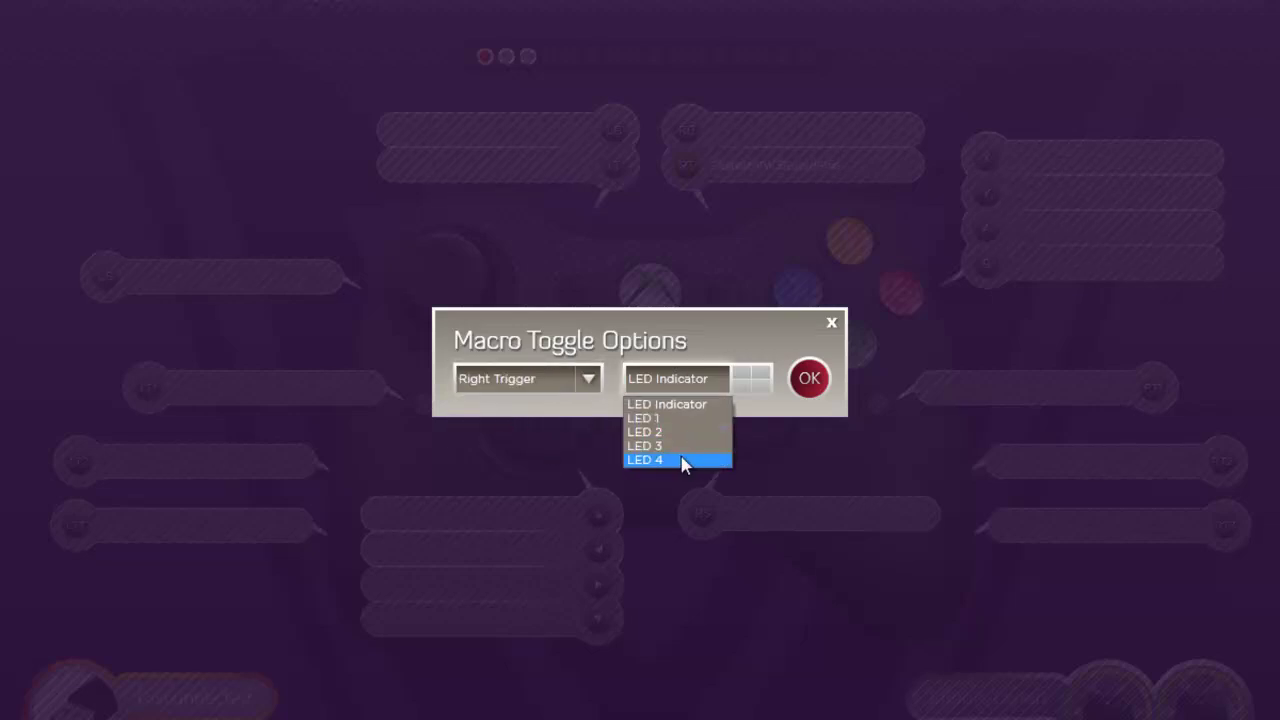
click(685, 460)
click(806, 390)
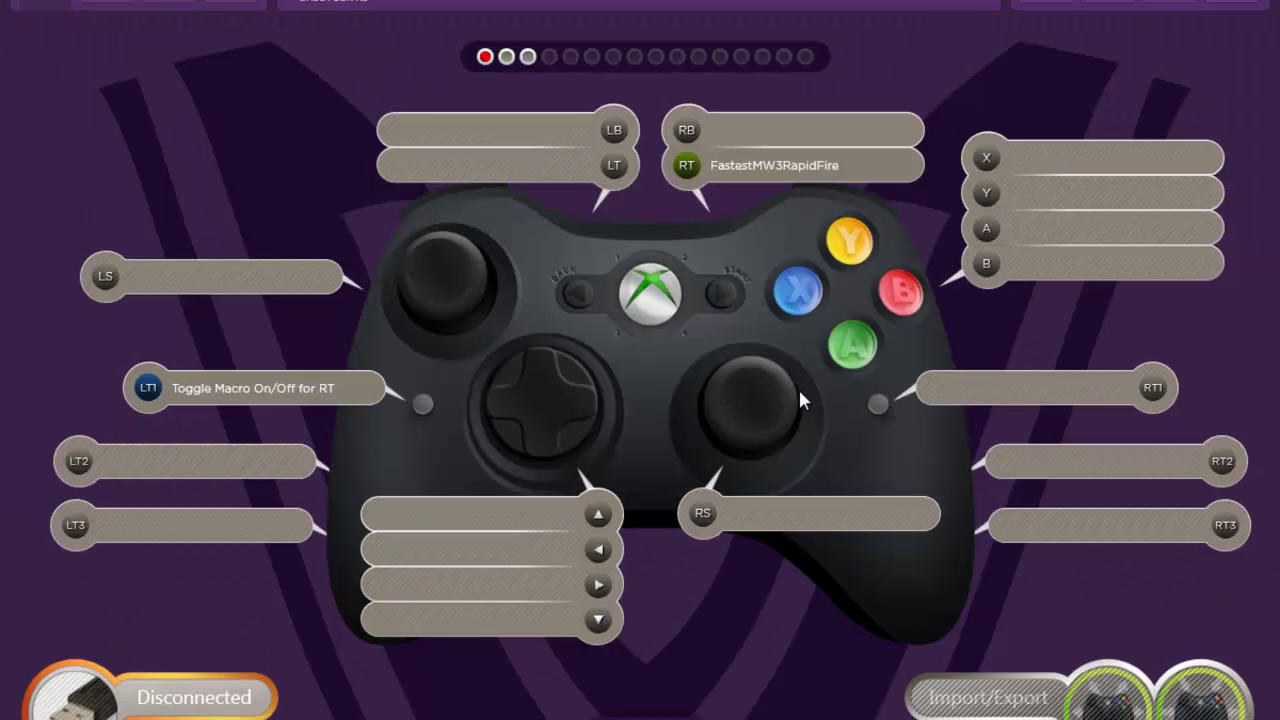
Step: Try loading the FastestMW3RapidFireV2 macro onto LT2
mouse_move(157, 472)
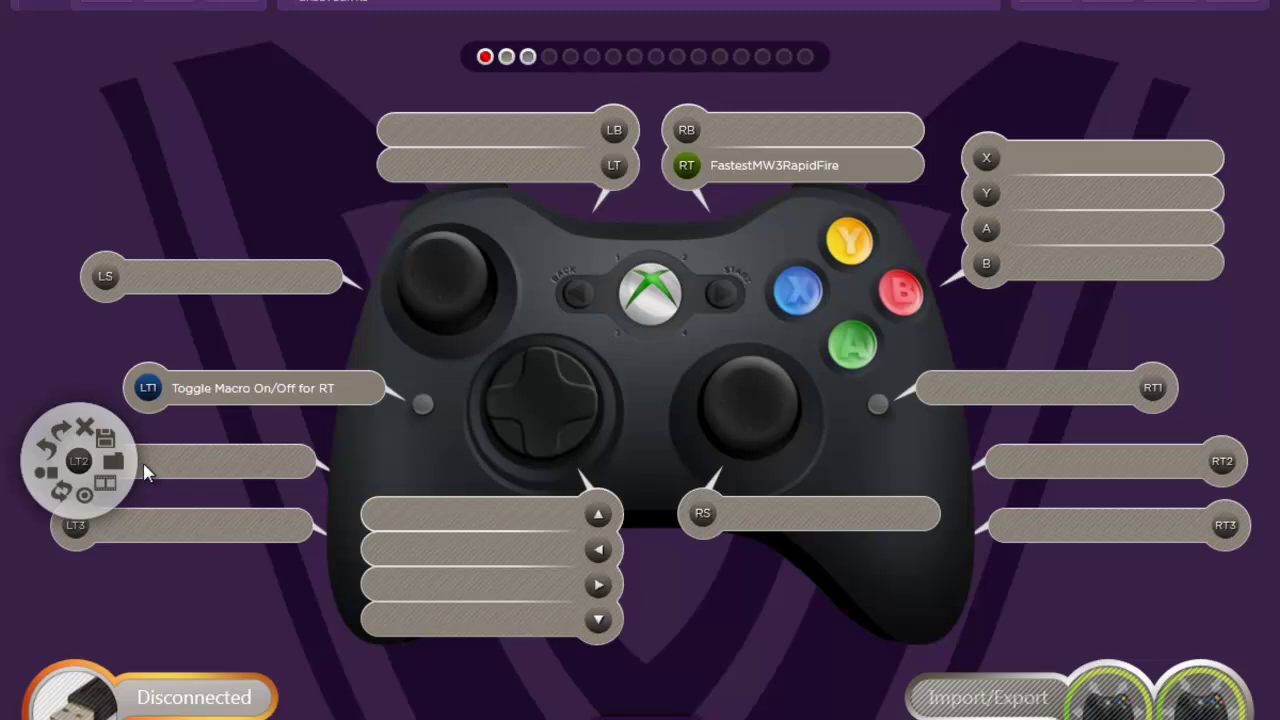
click(115, 462)
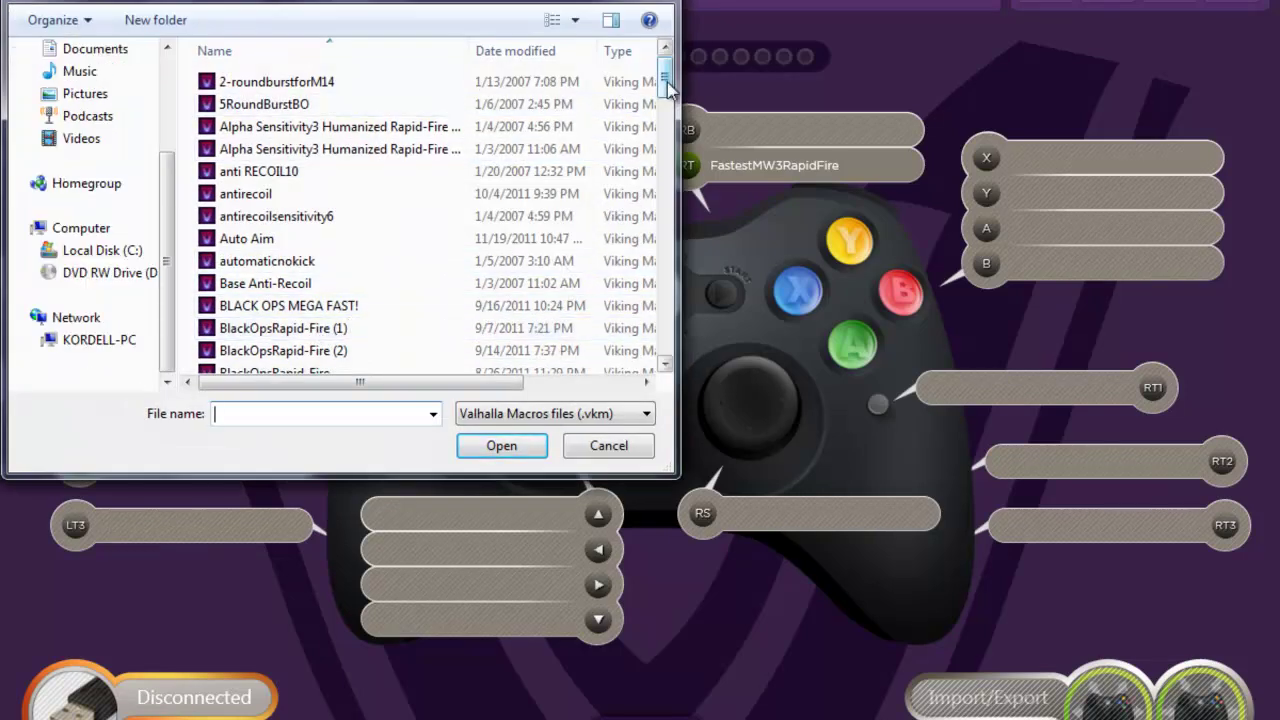
drag(666, 88, 678, 120)
scroll(678, 120, down, 2)
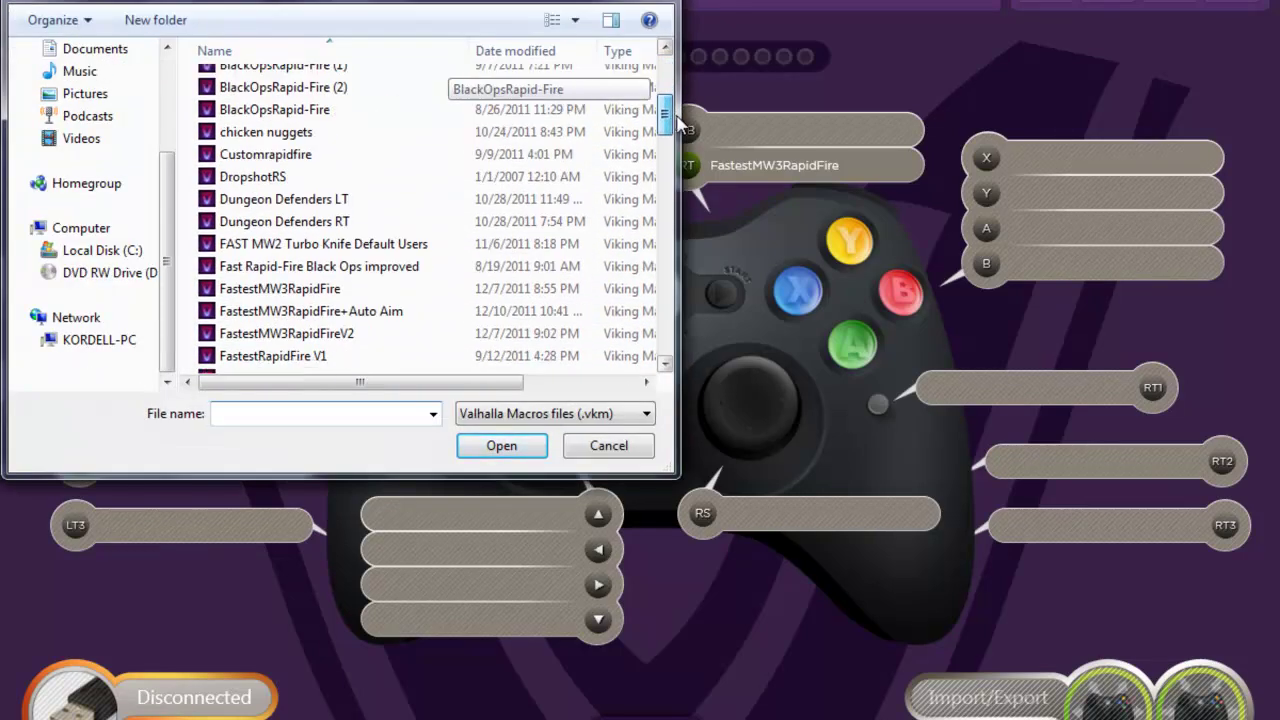
double_click(280, 336)
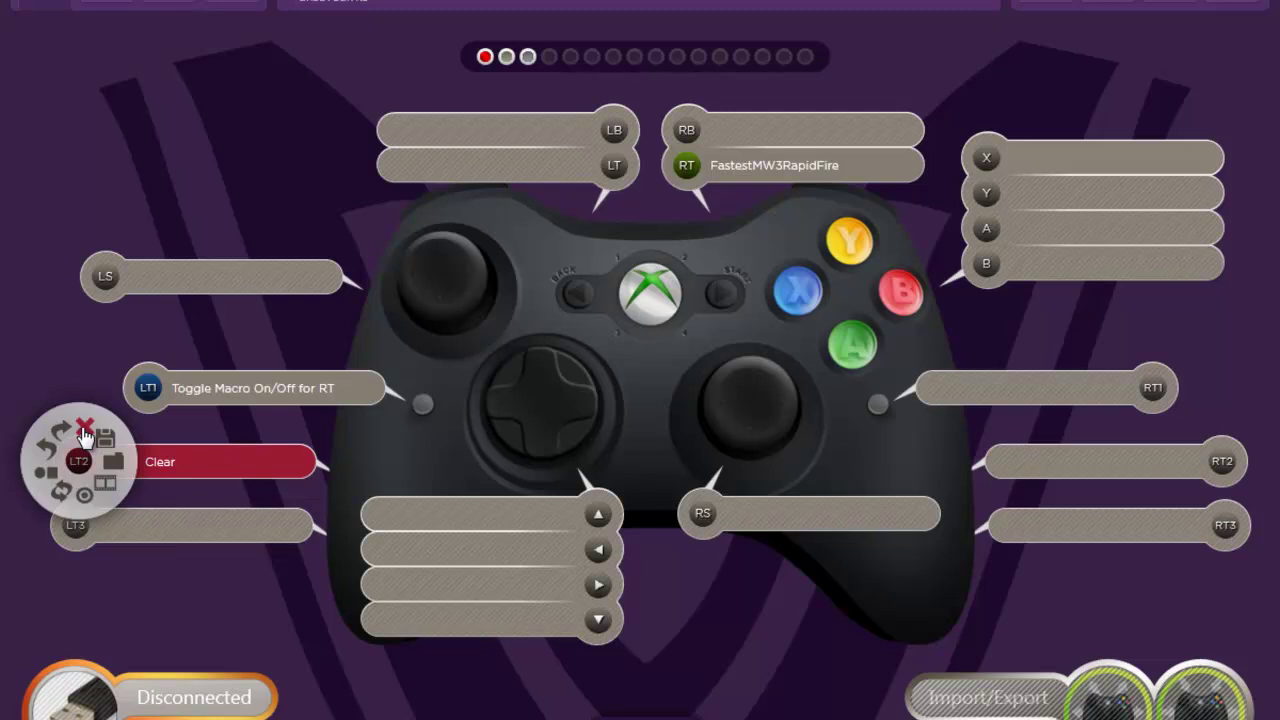
Step: Assign the Page Right function to RT1 on the first, red macro page
click(507, 58)
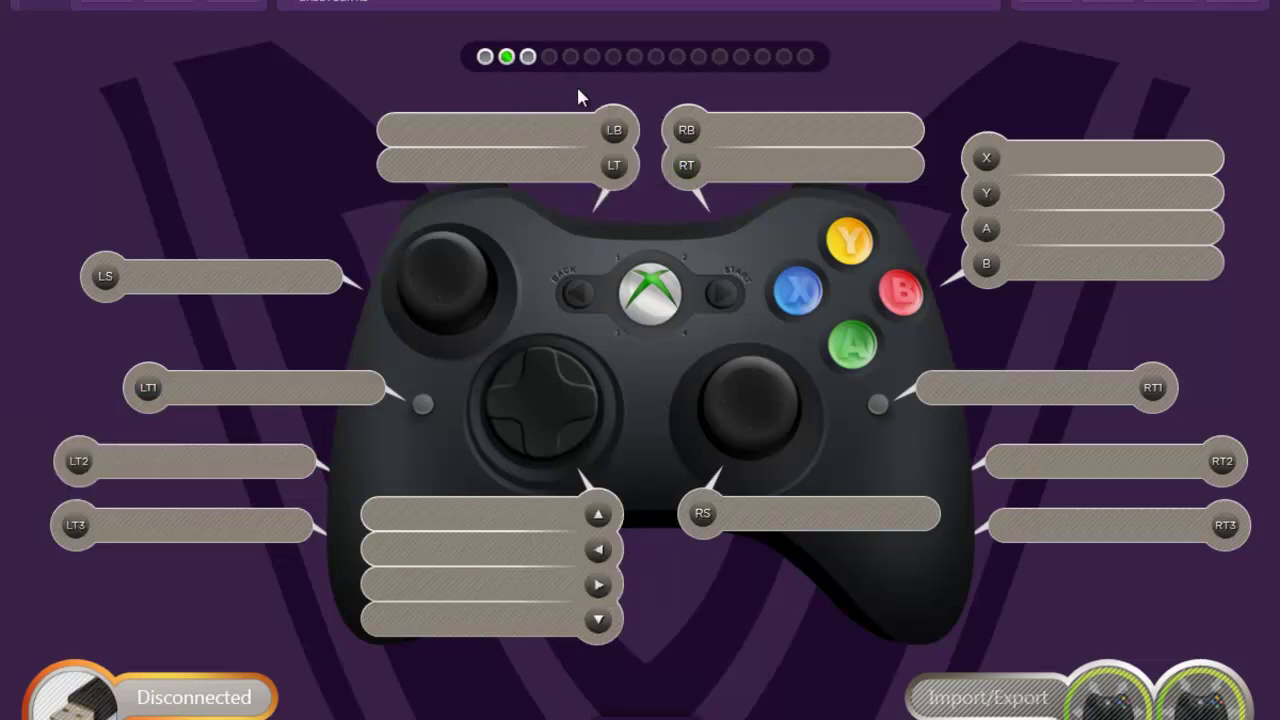
click(485, 57)
mouse_move(1019, 383)
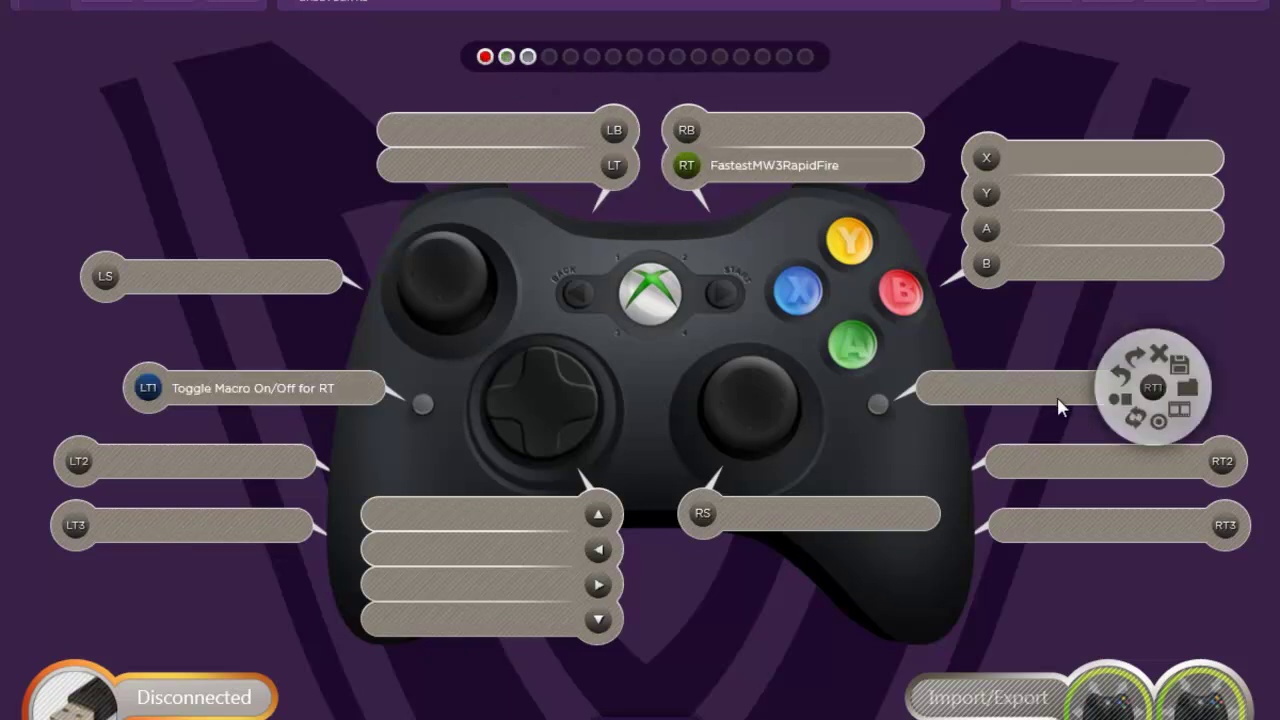
click(1143, 377)
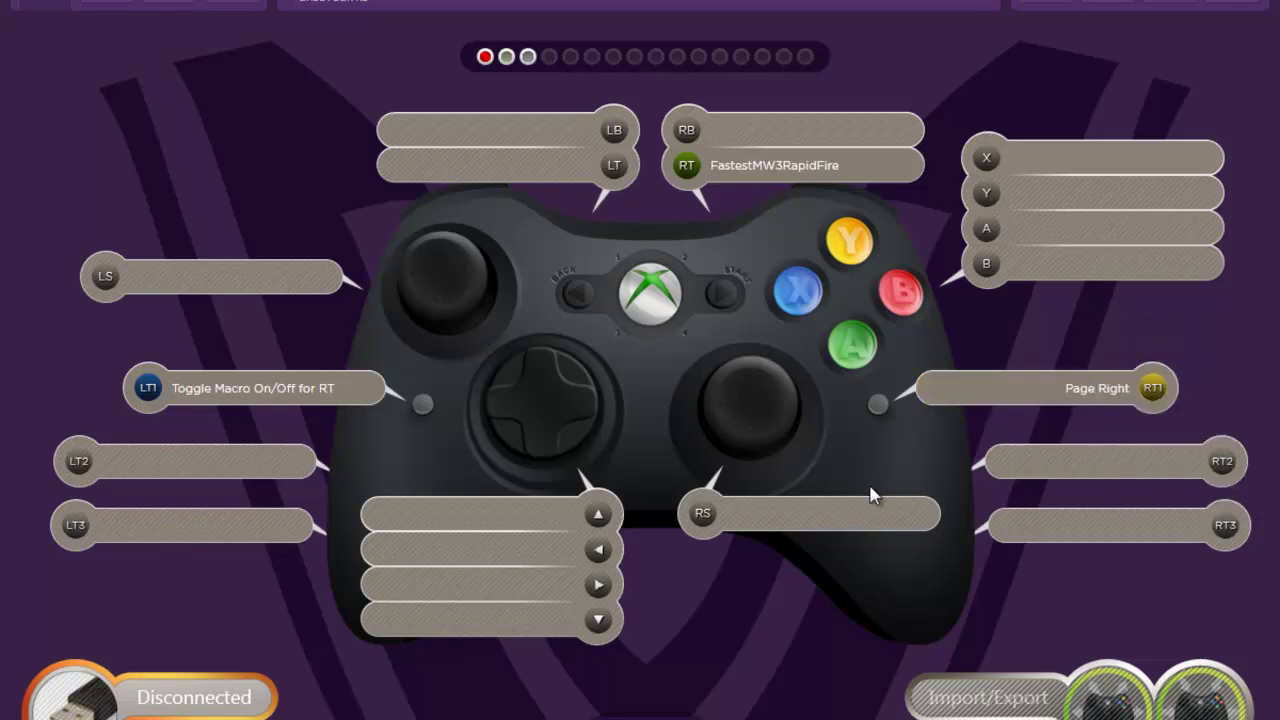
Step: Load the FastestRapidFire macro onto RT on the second, green macro page
click(507, 57)
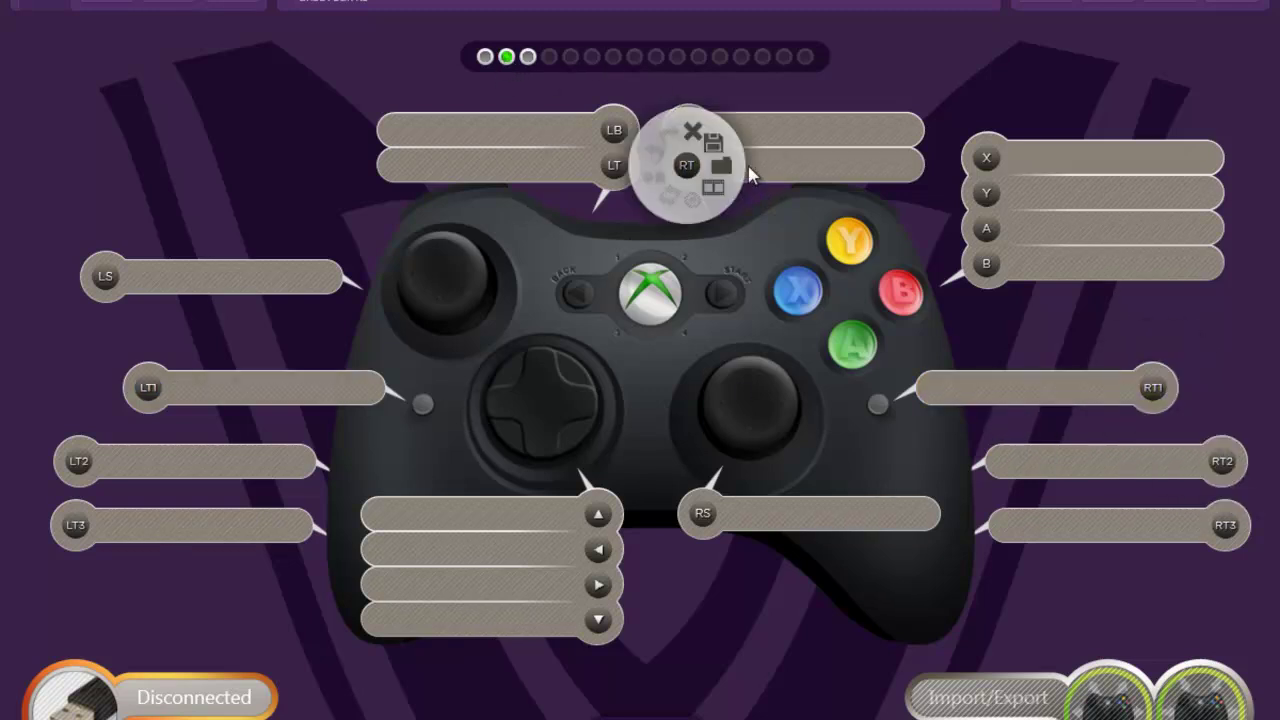
click(721, 165)
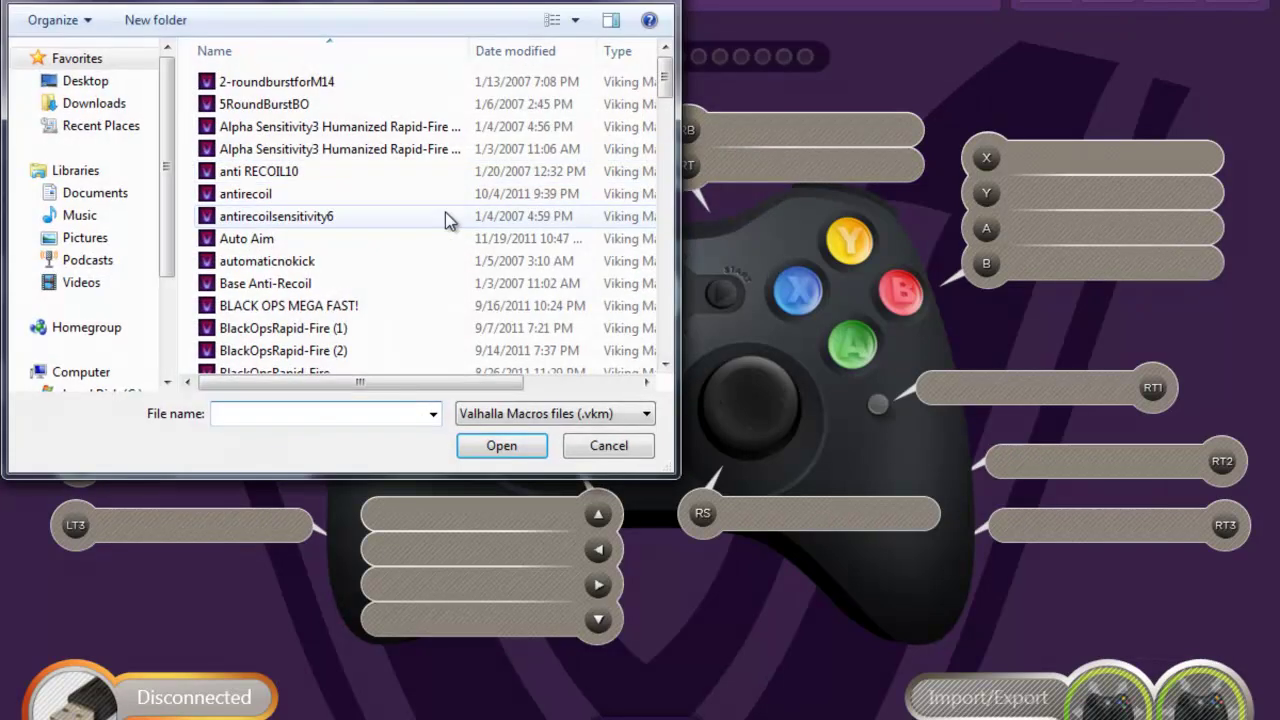
scroll(652, 112, down, 9)
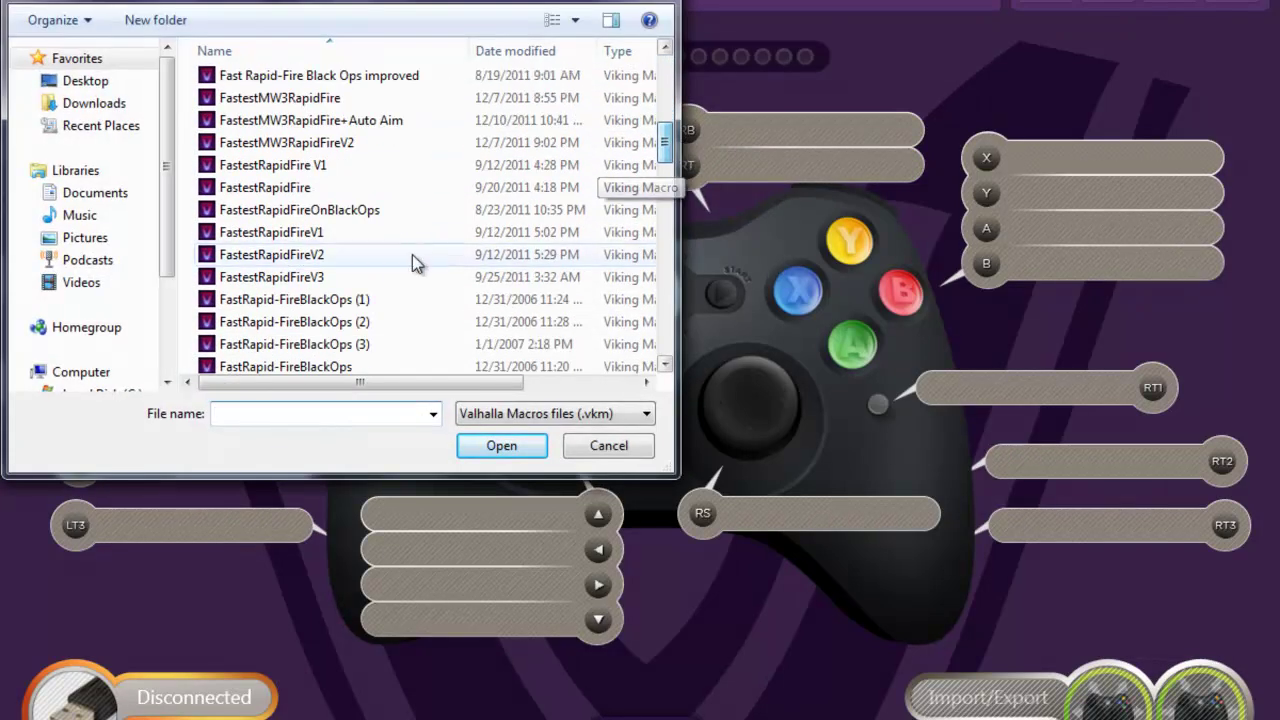
double_click(357, 277)
mouse_move(762, 180)
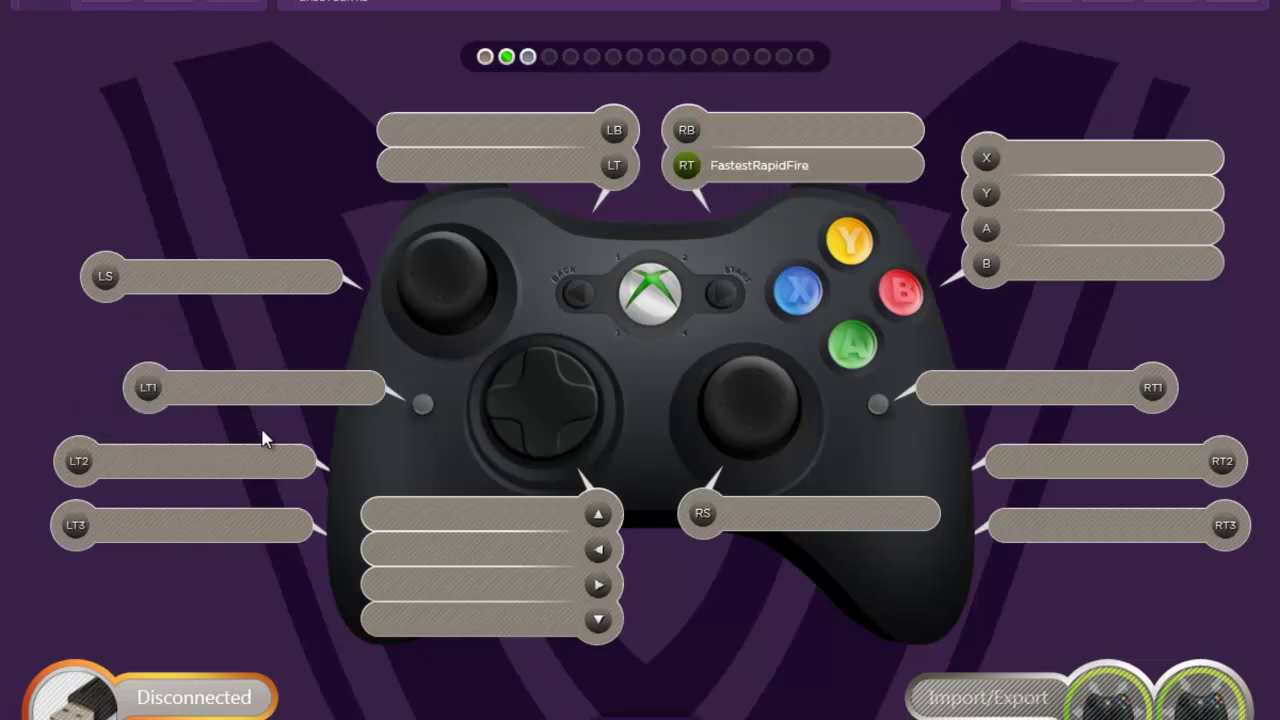
Step: On the green page, make LT1 toggle the Right Trigger macro with LED 4 as its indicator
click(160, 429)
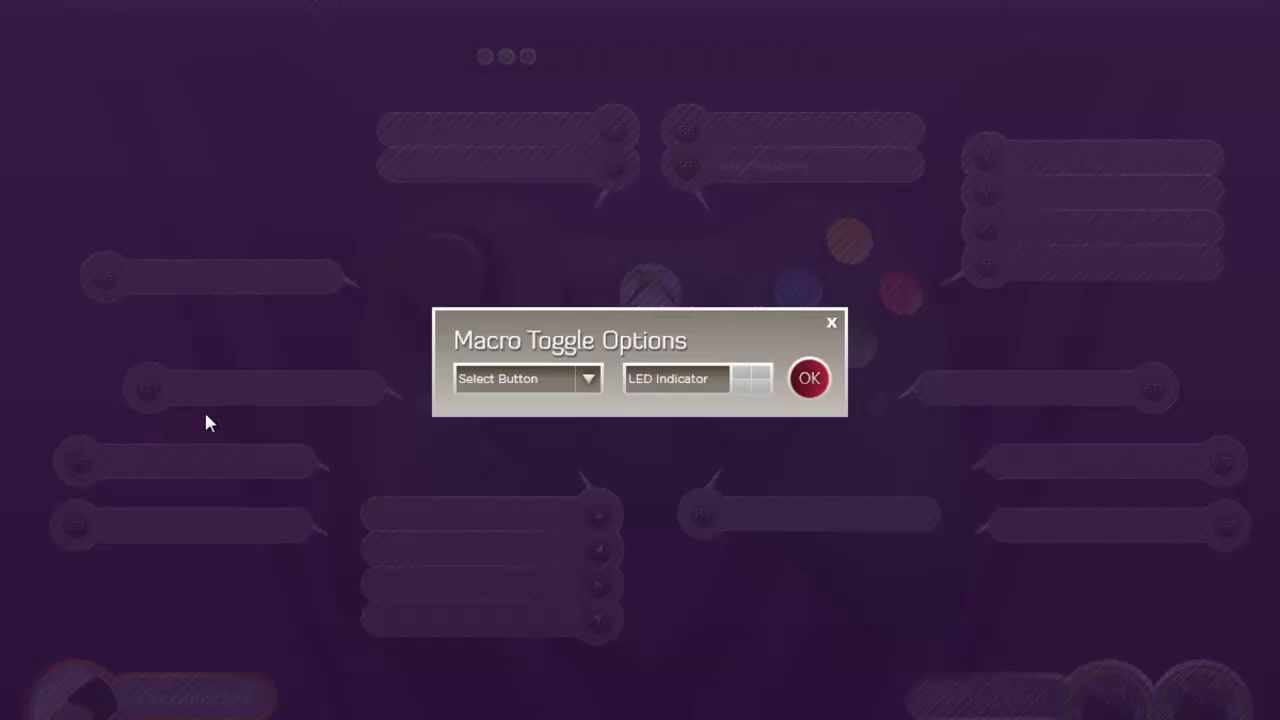
click(518, 390)
click(490, 403)
click(670, 380)
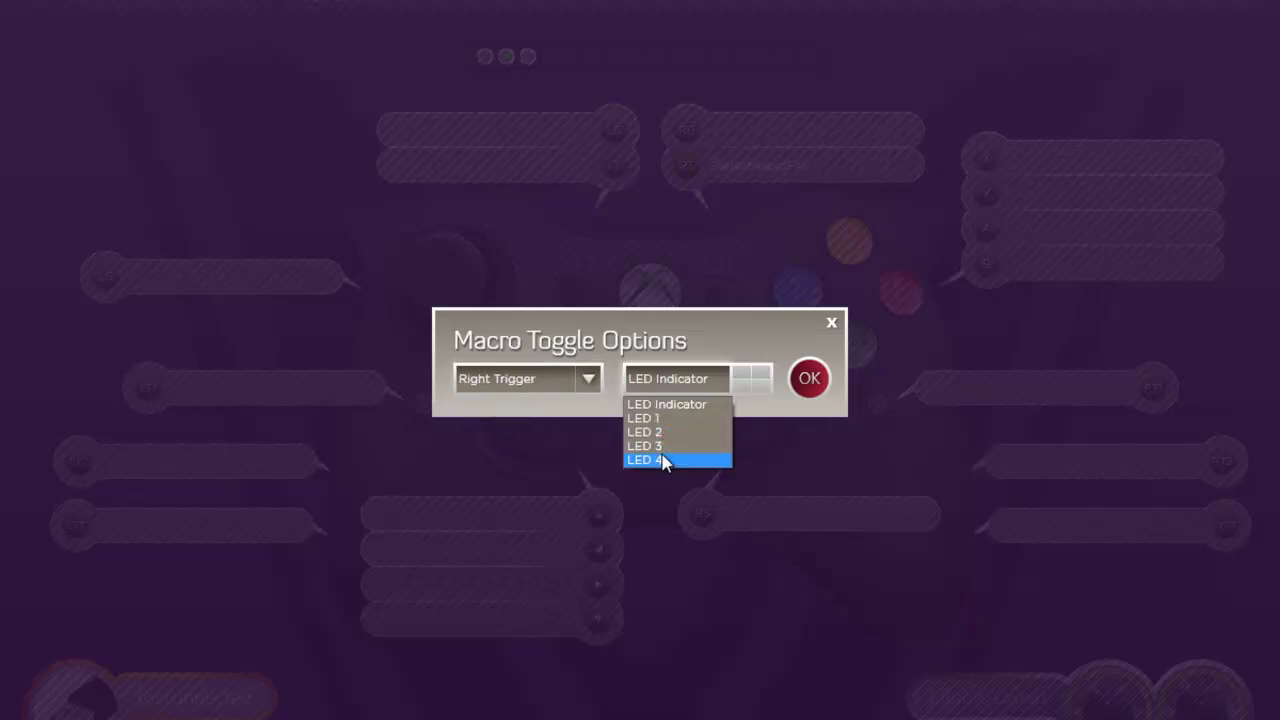
click(663, 460)
click(806, 380)
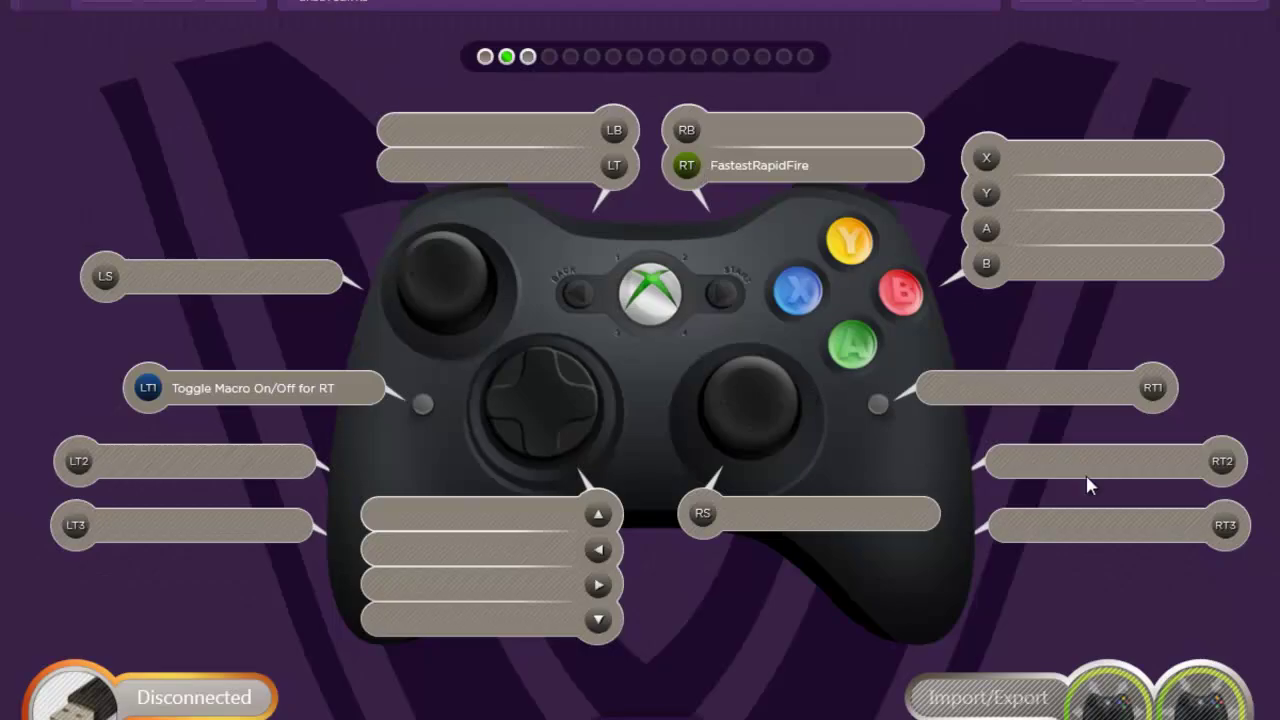
Step: Assign the Page Right function to RT1 on the green page
mouse_move(1153, 388)
click(1179, 410)
mouse_move(649, 530)
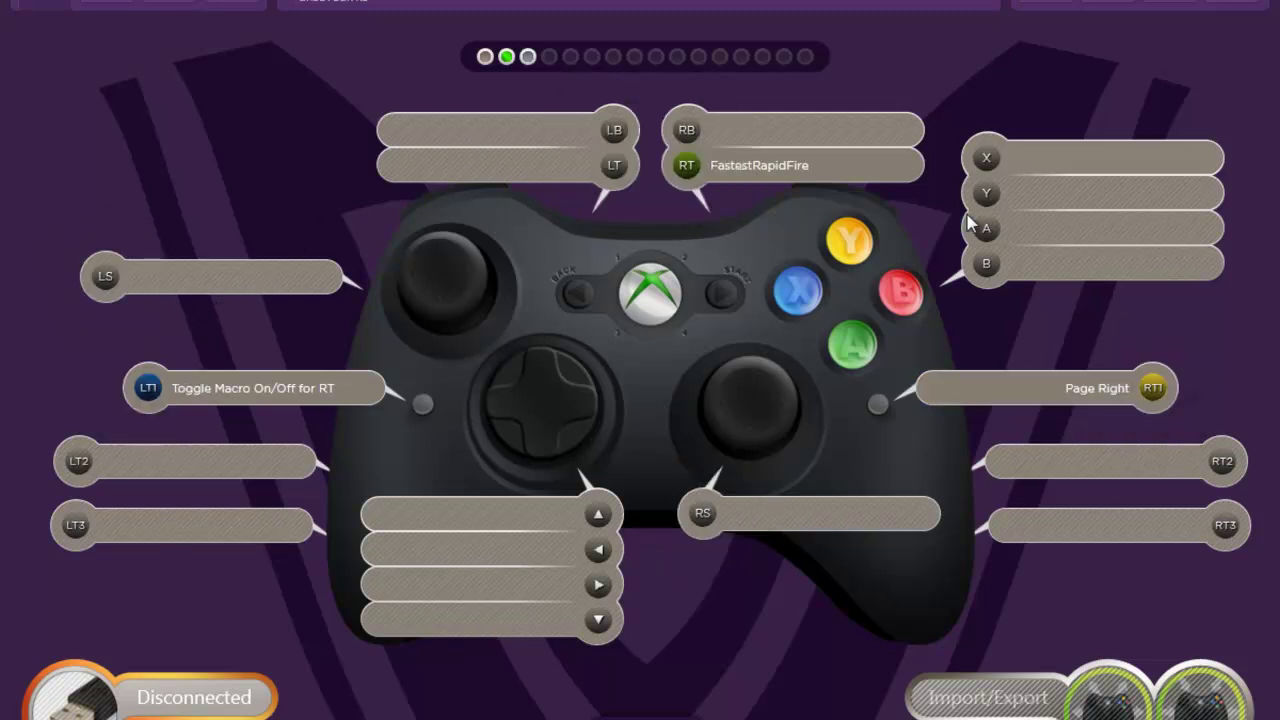
mouse_move(586, 165)
Step: Load the Jitter Mod (XYY Medium Method) macro onto RT on the third, blue macro page
click(527, 57)
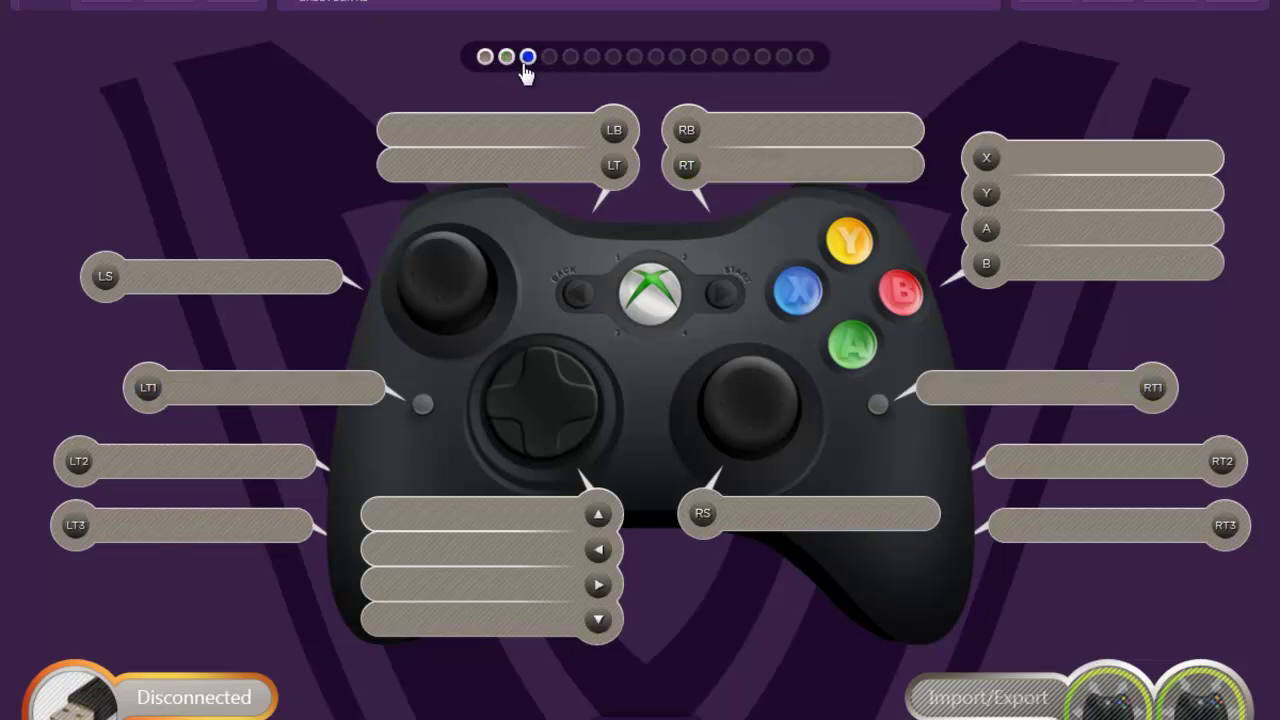
click(686, 165)
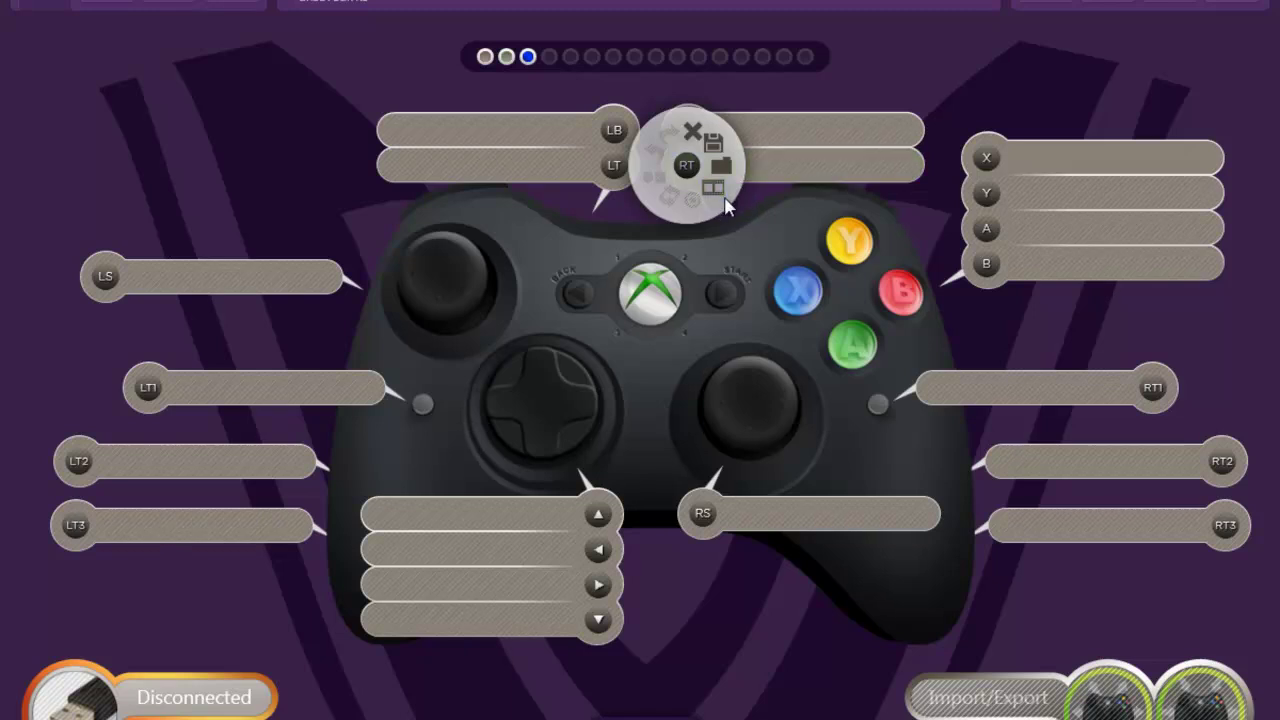
click(507, 58)
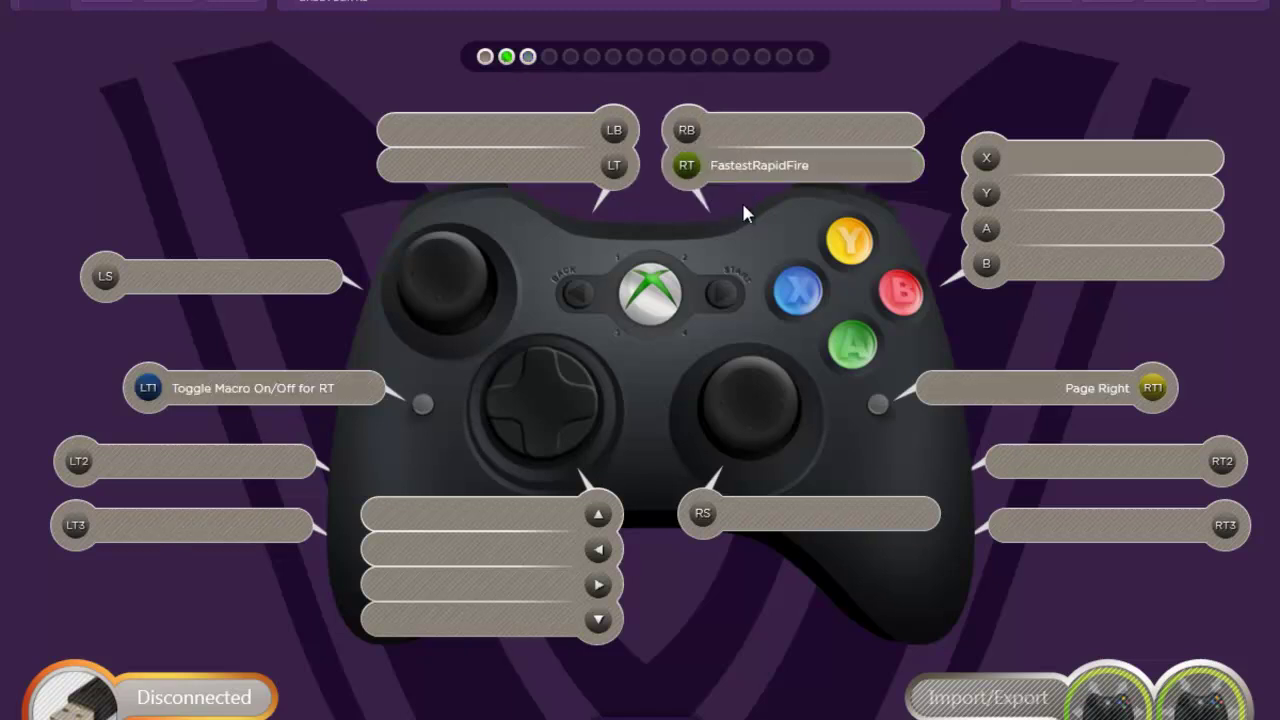
mouse_move(786, 184)
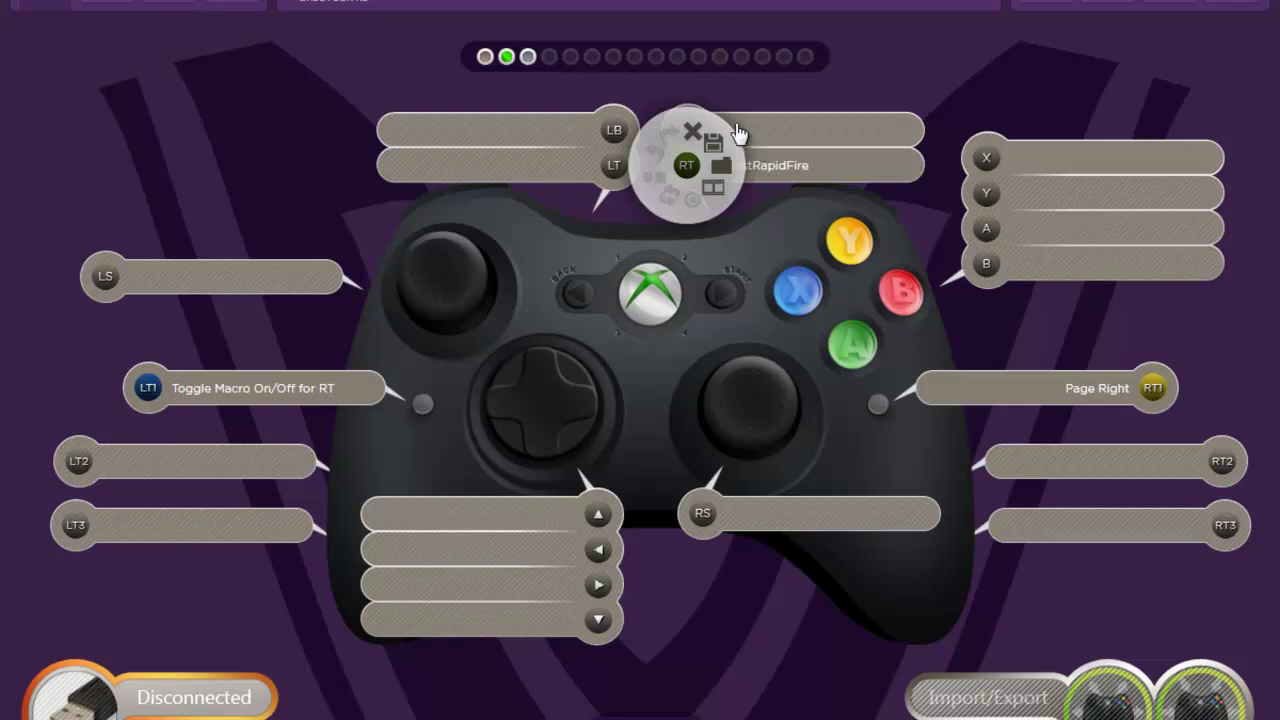
click(528, 56)
mouse_move(770, 167)
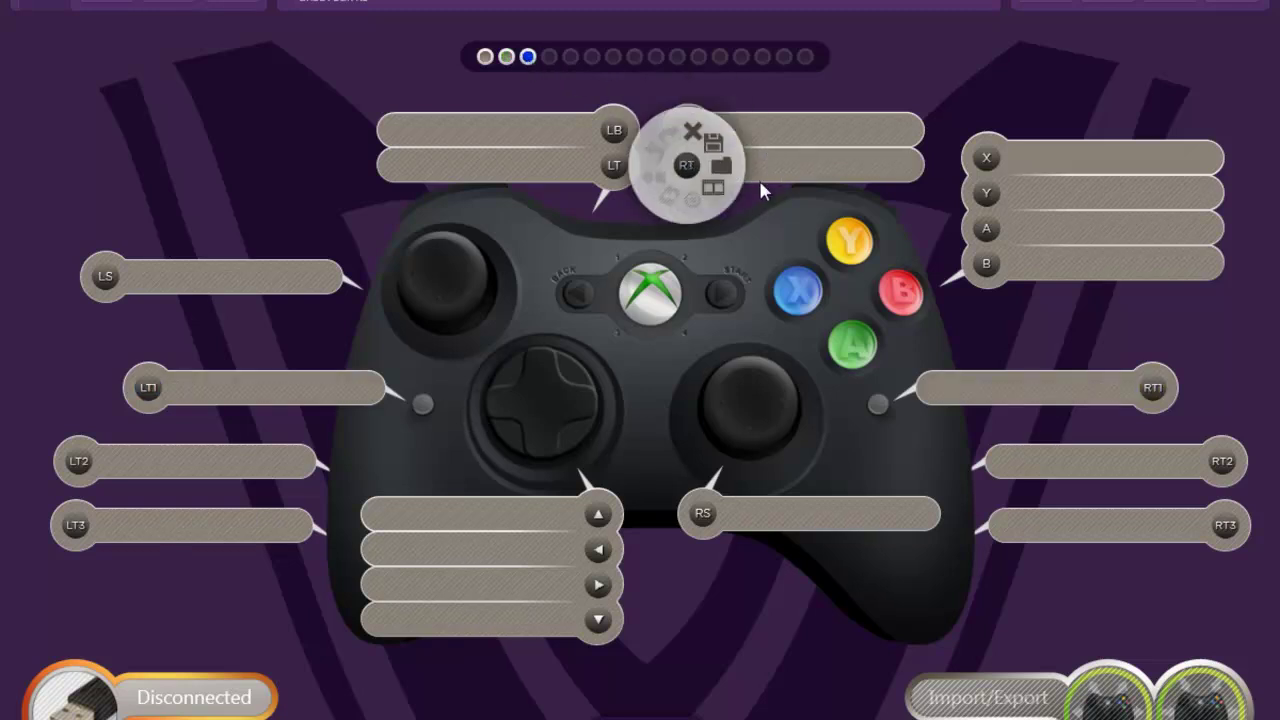
click(721, 166)
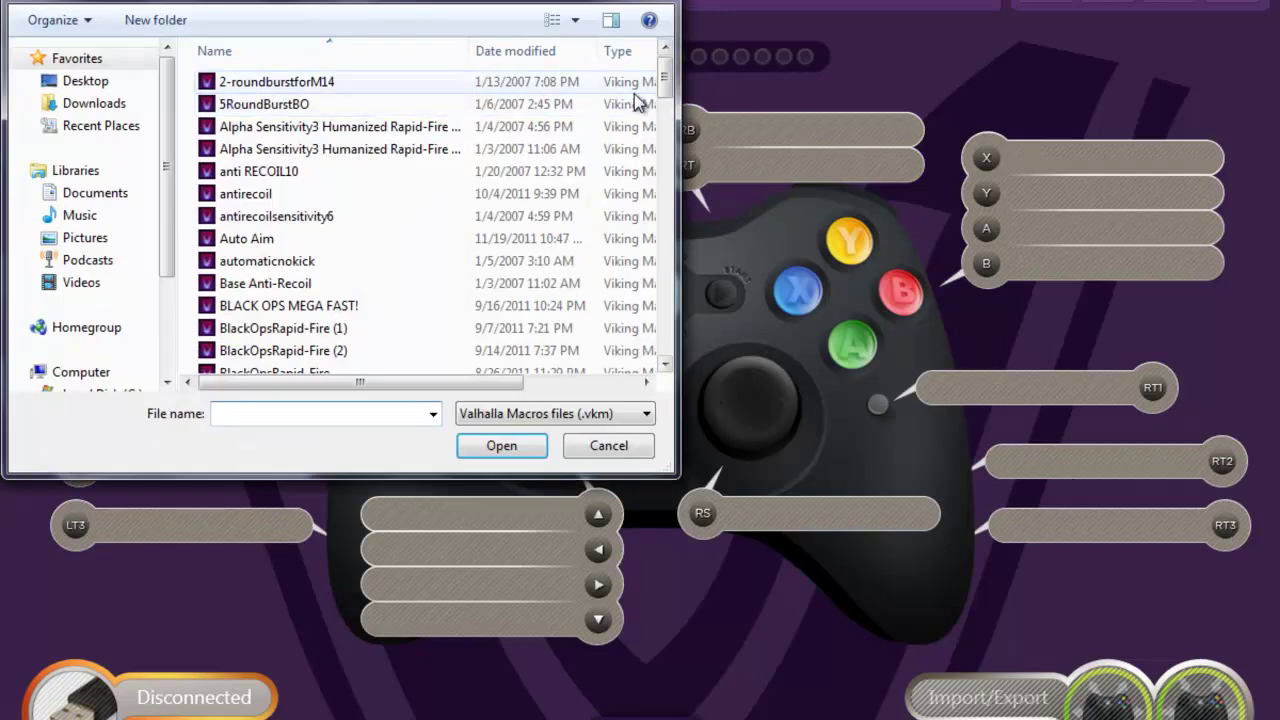
scroll(643, 90, down, 12)
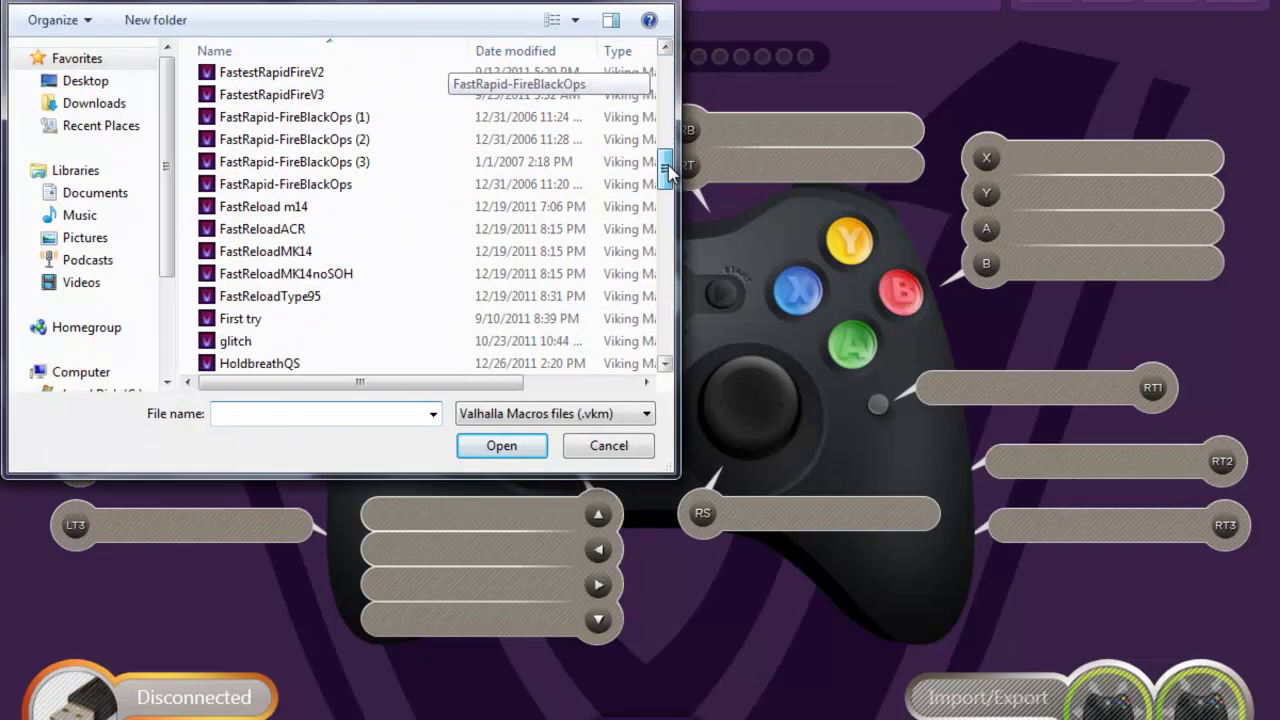
scroll(668, 175, down, 3)
click(348, 262)
double_click(348, 262)
mouse_move(783, 163)
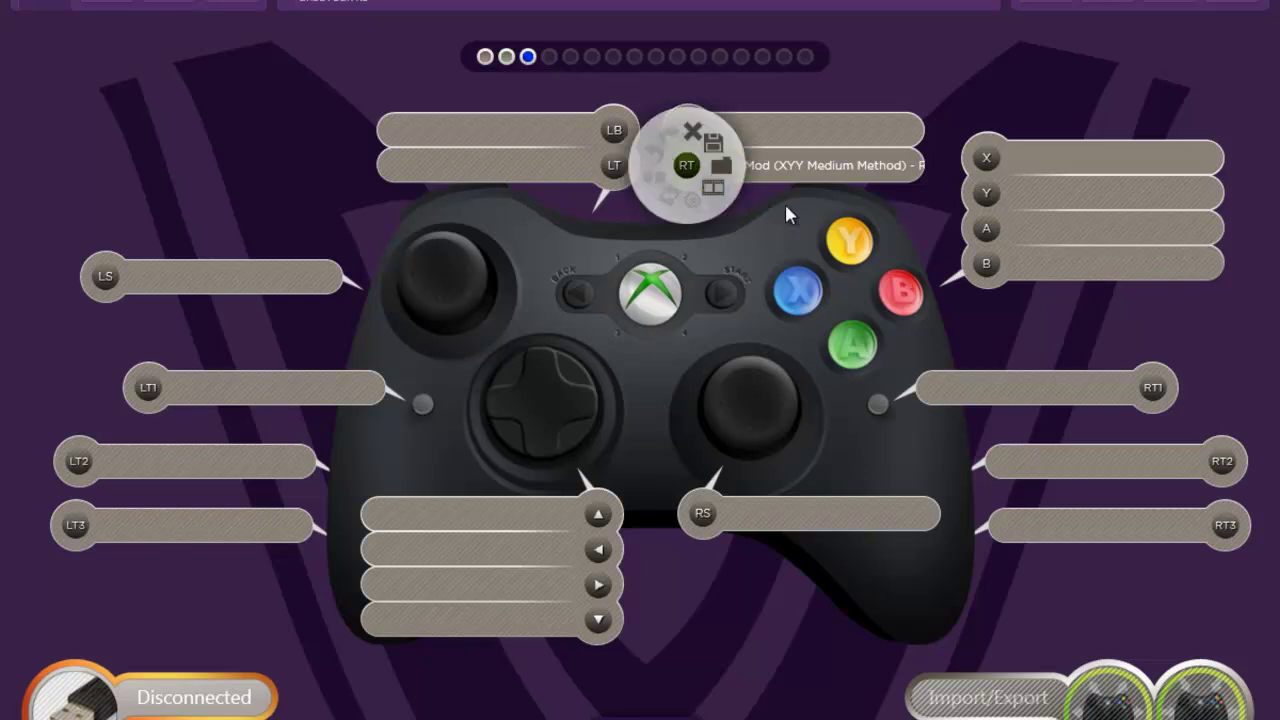
mouse_move(252, 421)
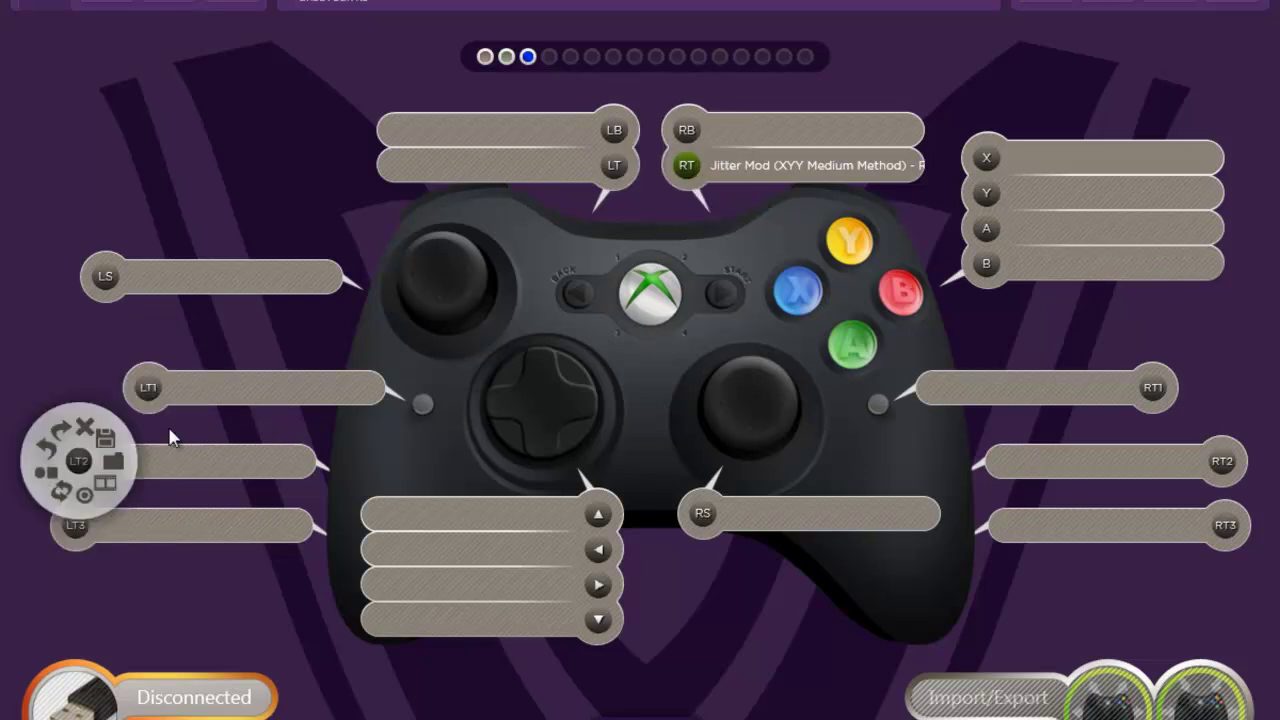
mouse_move(149, 486)
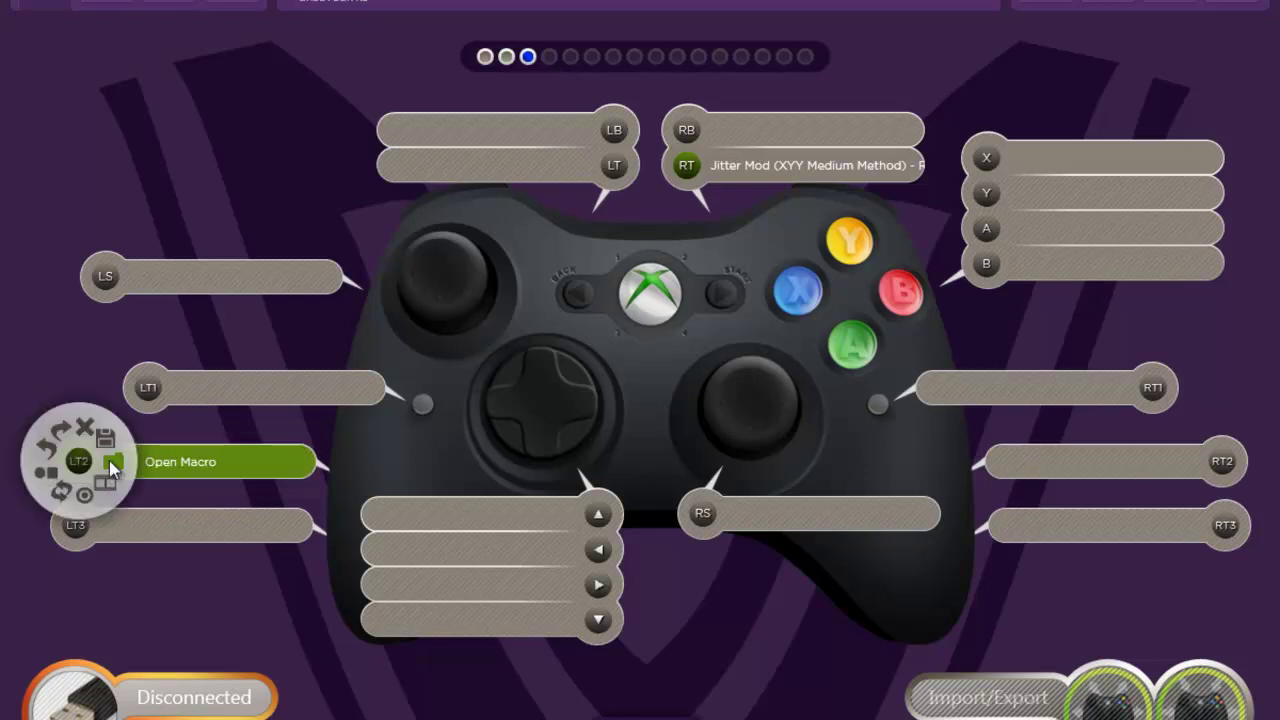
click(115, 462)
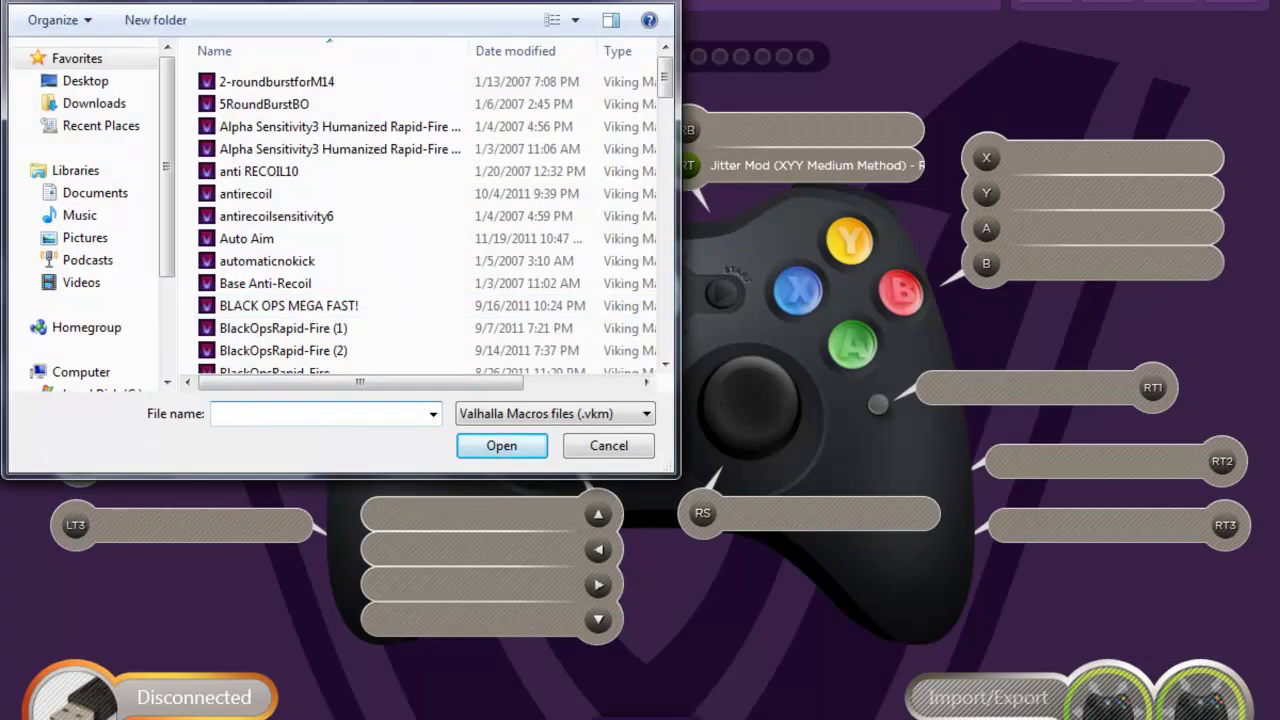
key(Escape)
Step: Load the FastestRapidFire macro onto RT2 on the third, blue macro page
mouse_move(1117, 457)
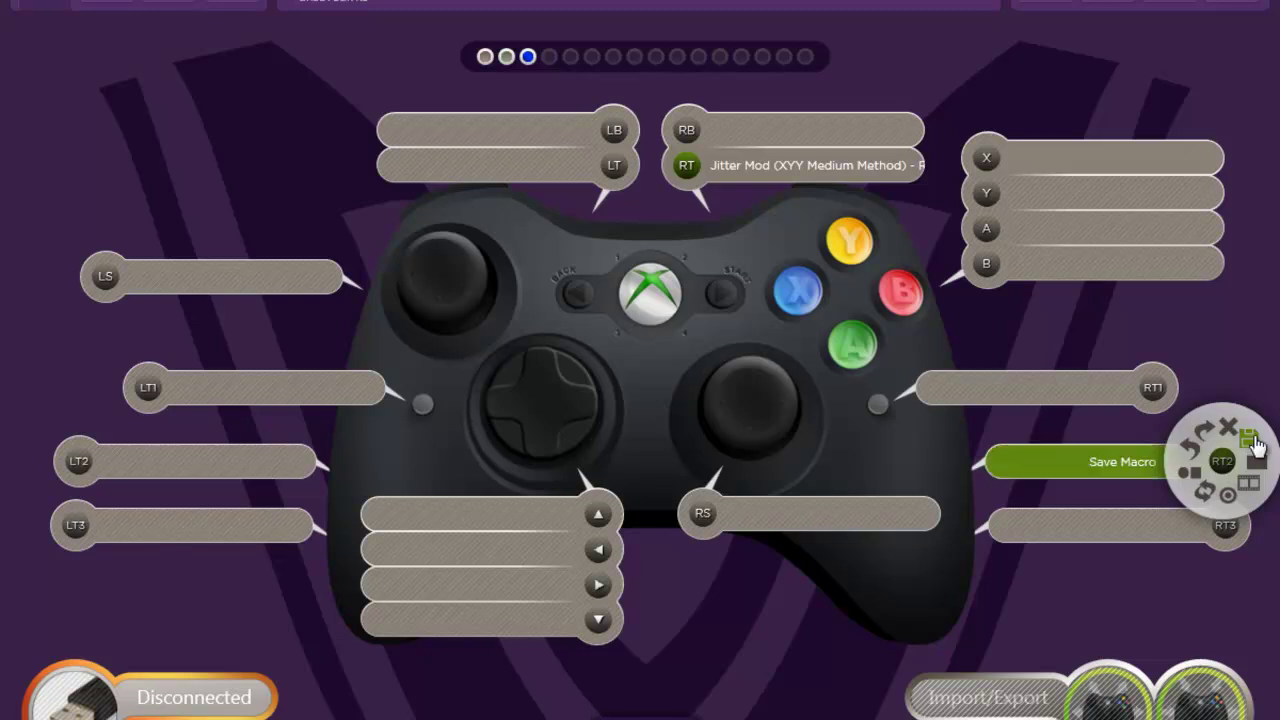
click(1250, 474)
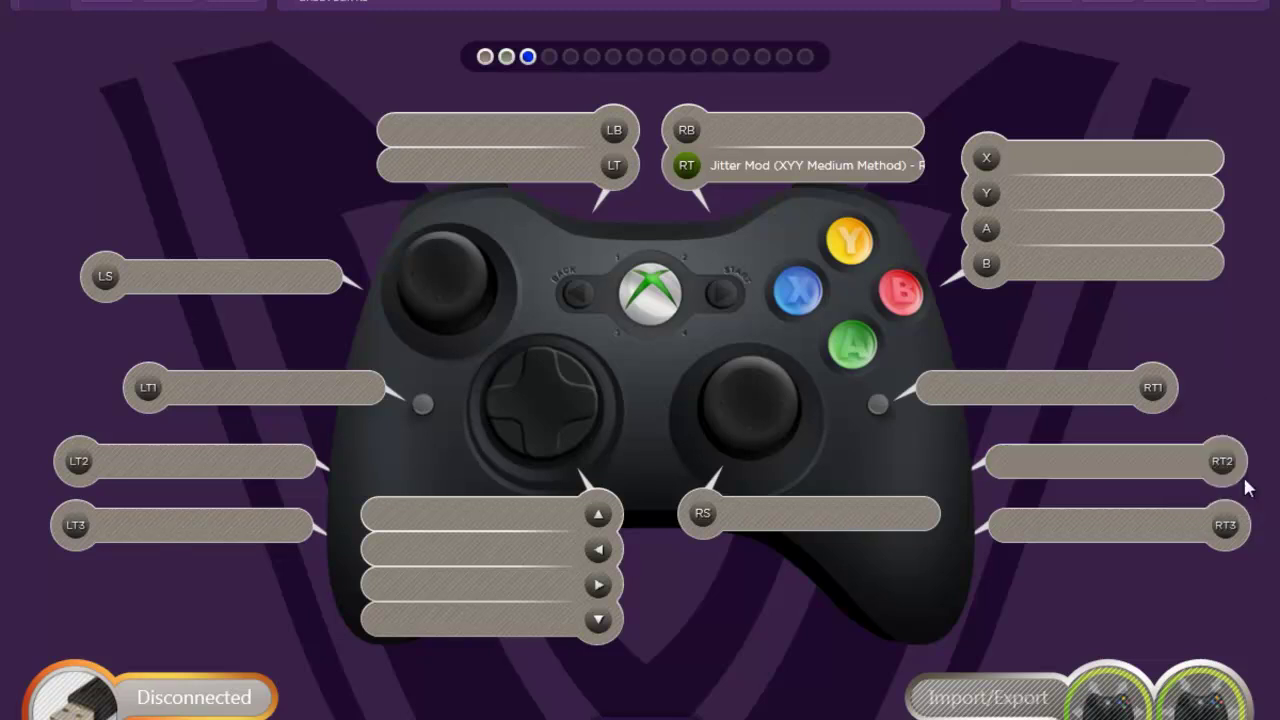
drag(666, 75, 677, 130)
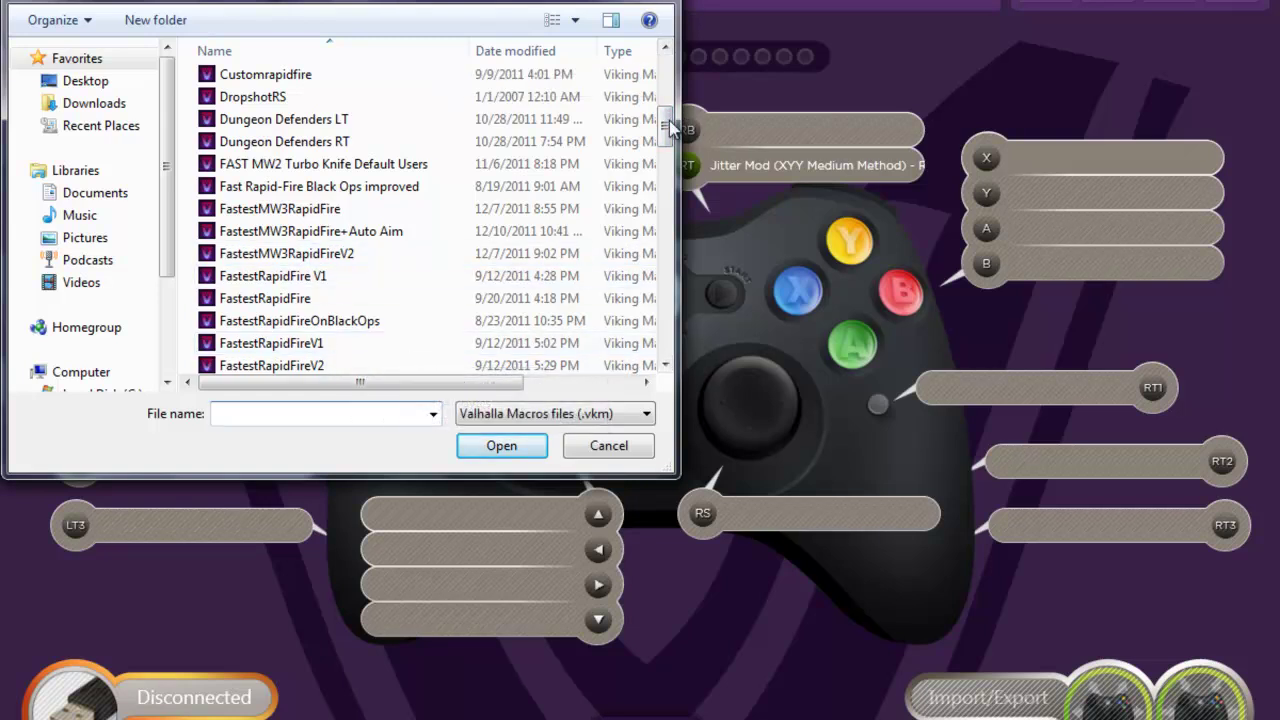
scroll(670, 127, down, 2)
double_click(290, 265)
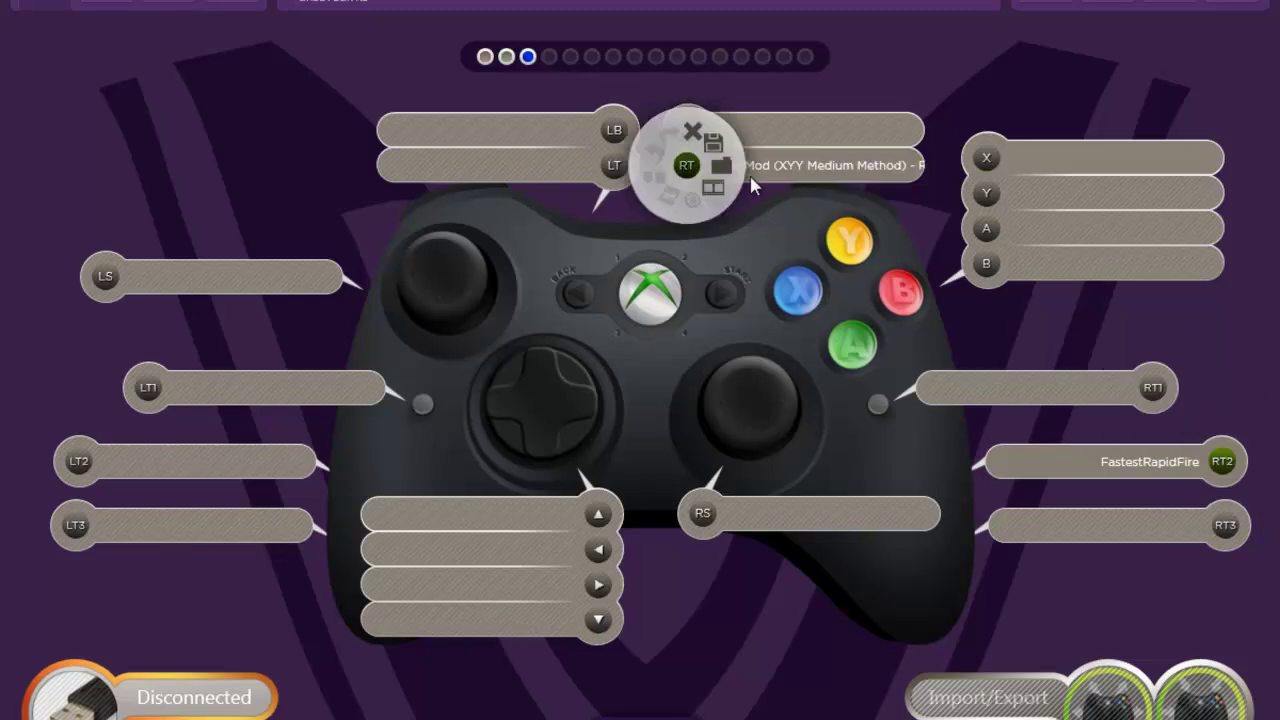
Step: Switch back and forth through the three macro pages to compare their button assignments
mouse_move(715, 198)
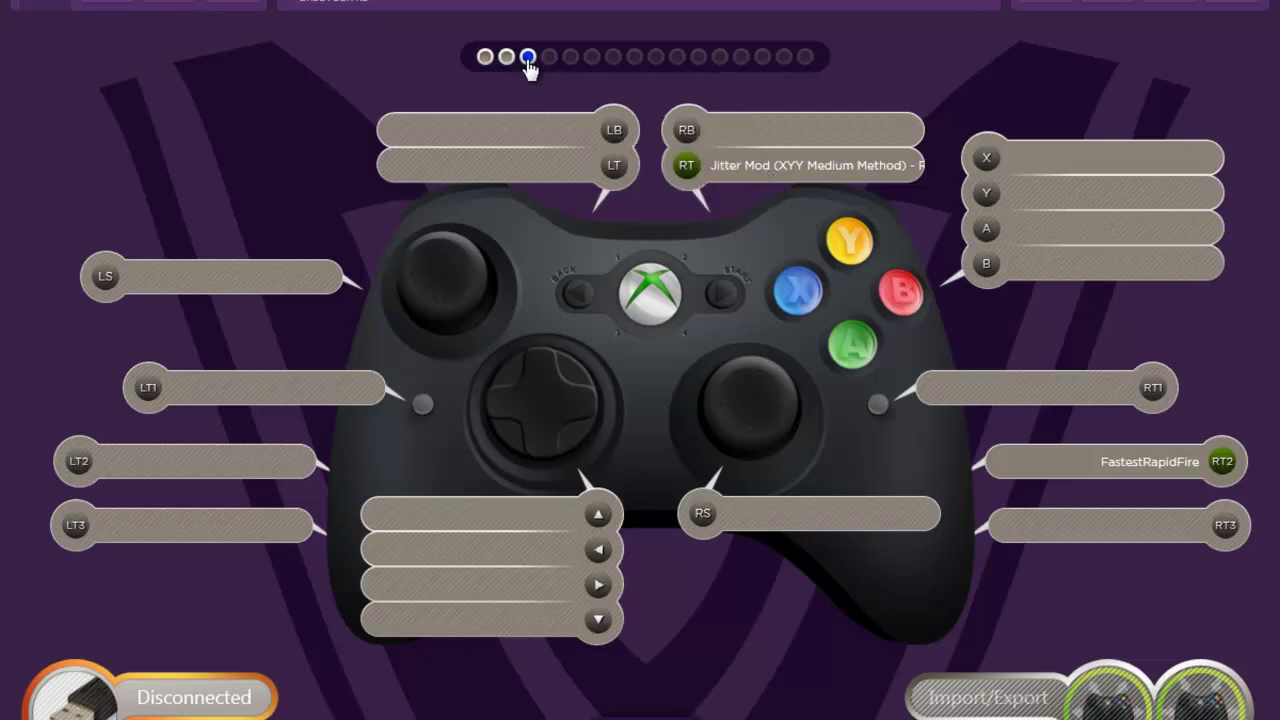
click(485, 57)
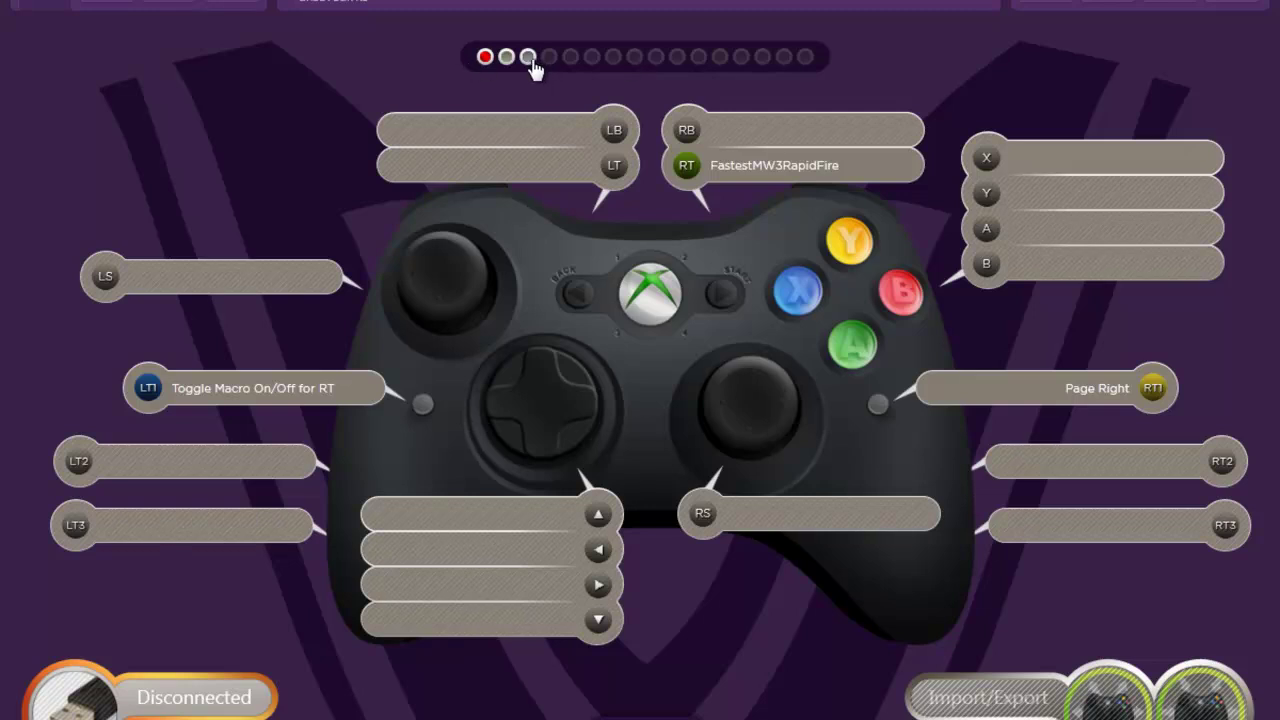
click(528, 57)
click(507, 57)
click(485, 57)
Step: Try blue as the first macro page's indicator colour, and restore it to red
click(485, 58)
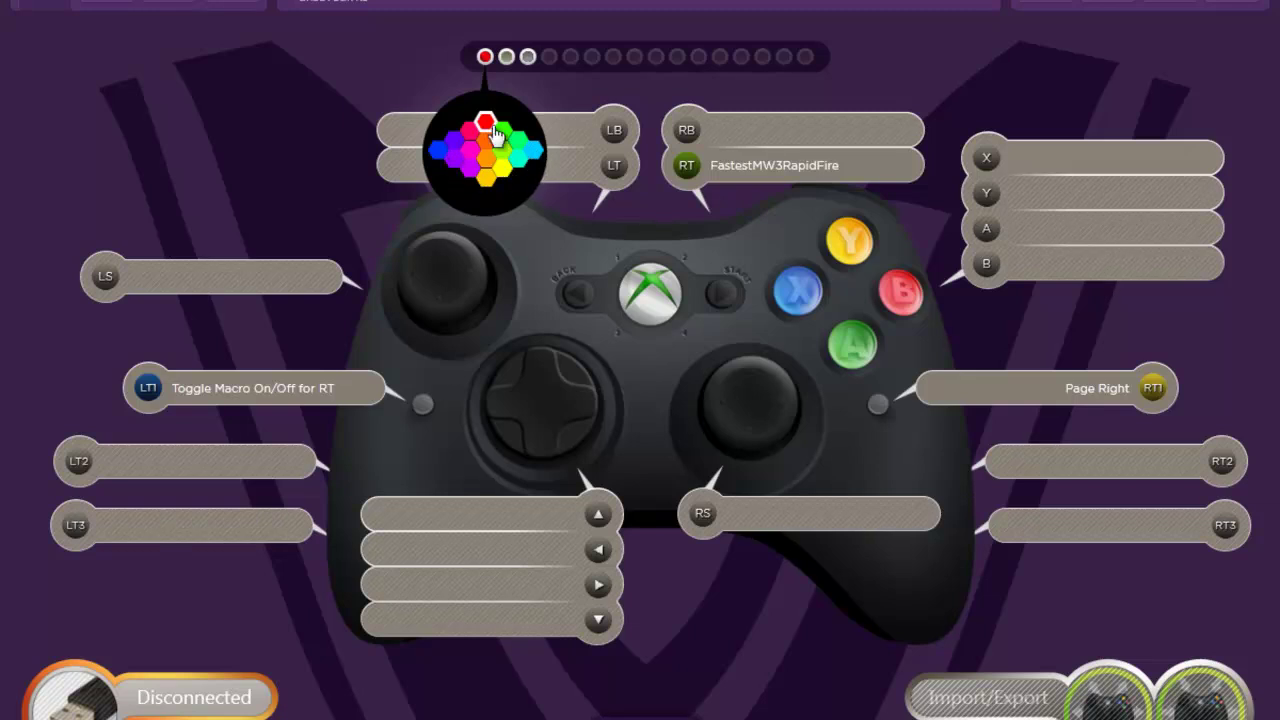
click(441, 153)
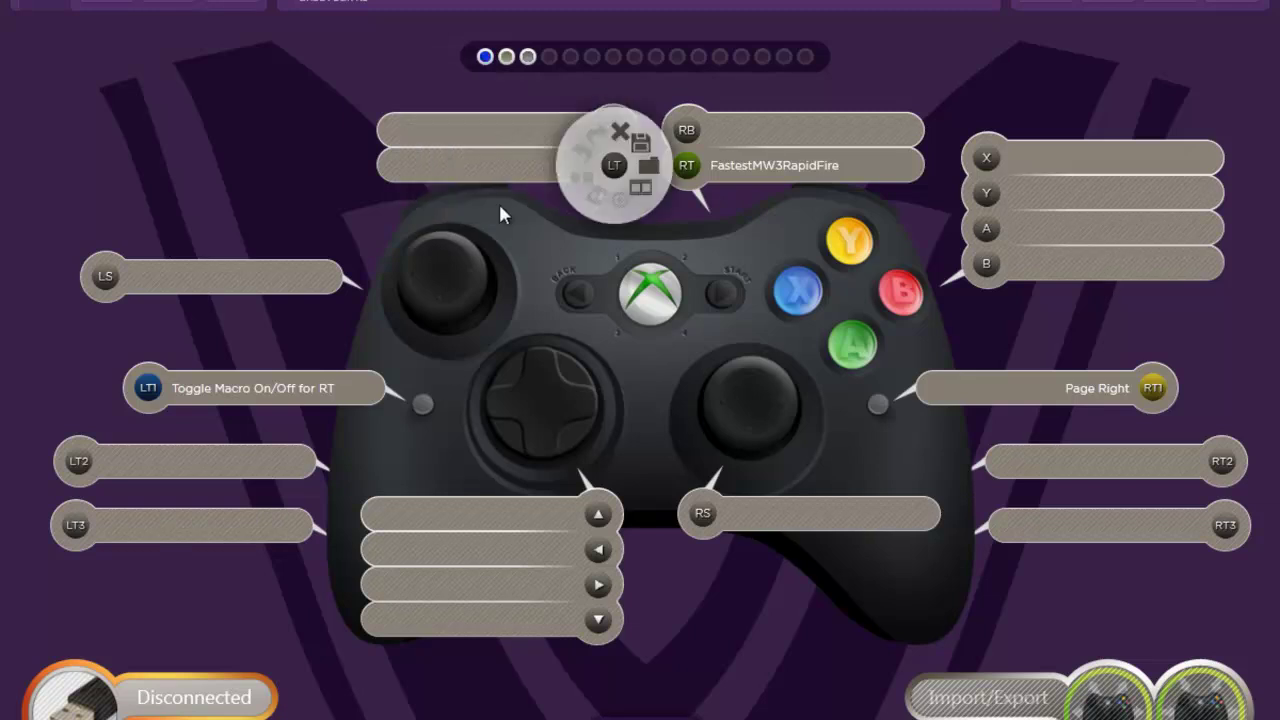
click(485, 57)
click(487, 130)
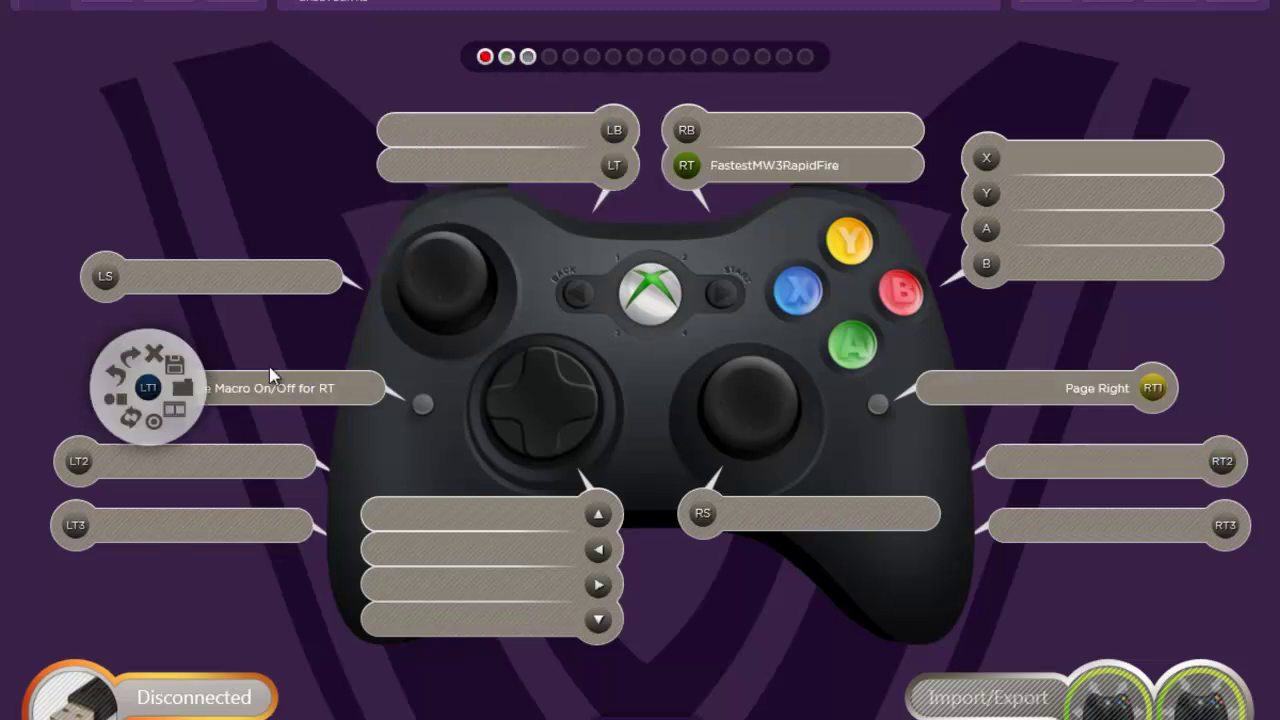
Step: Delete the third, blue macro page that holds the Jitter Mod macro
click(528, 57)
click(485, 57)
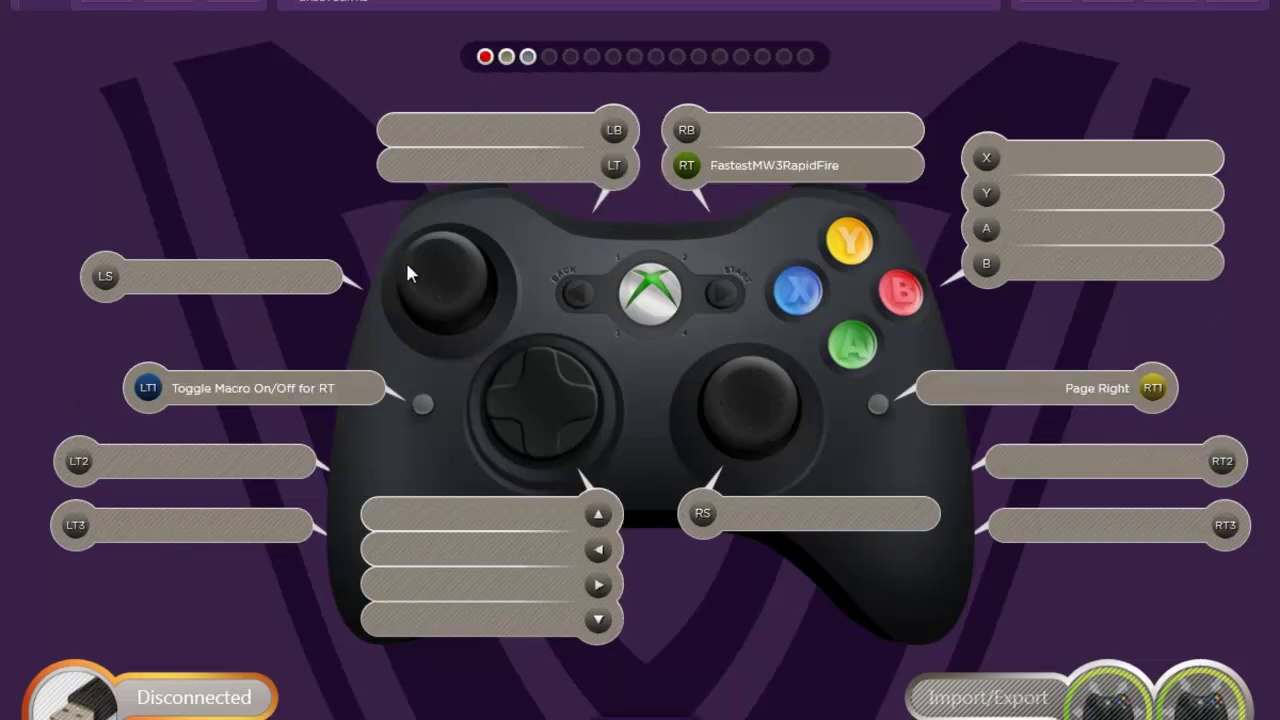
mouse_move(258, 397)
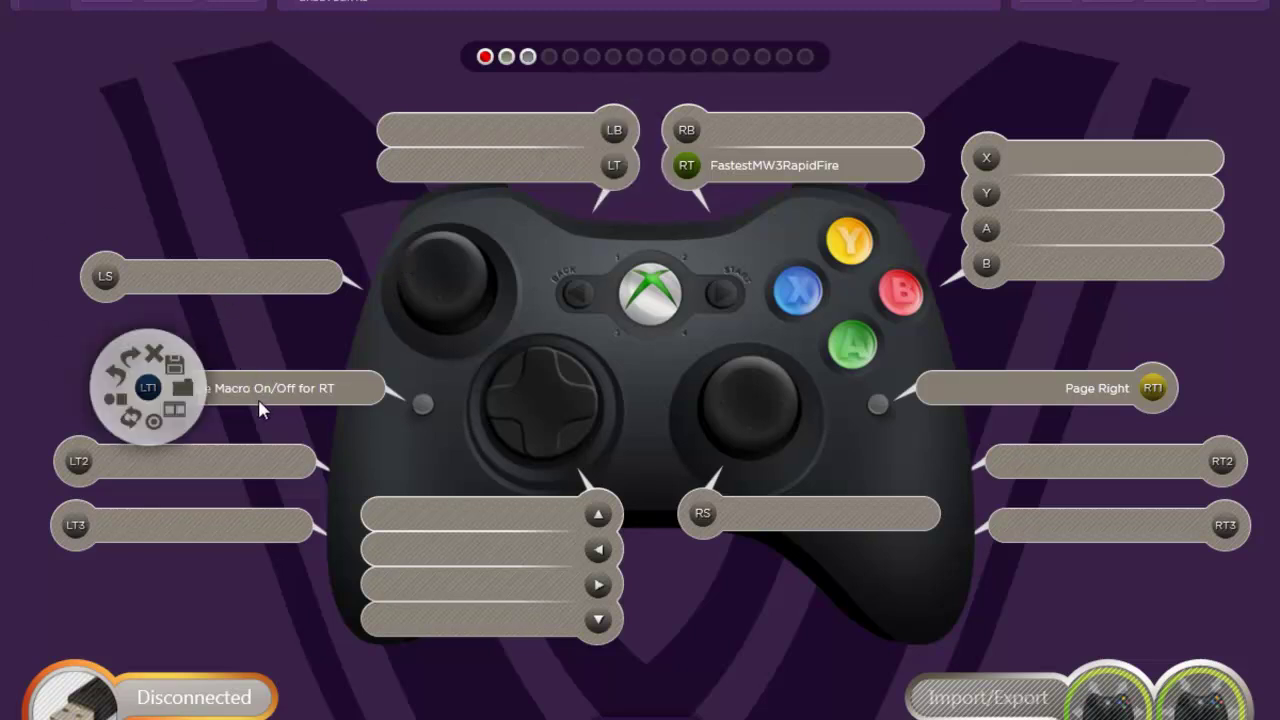
click(528, 57)
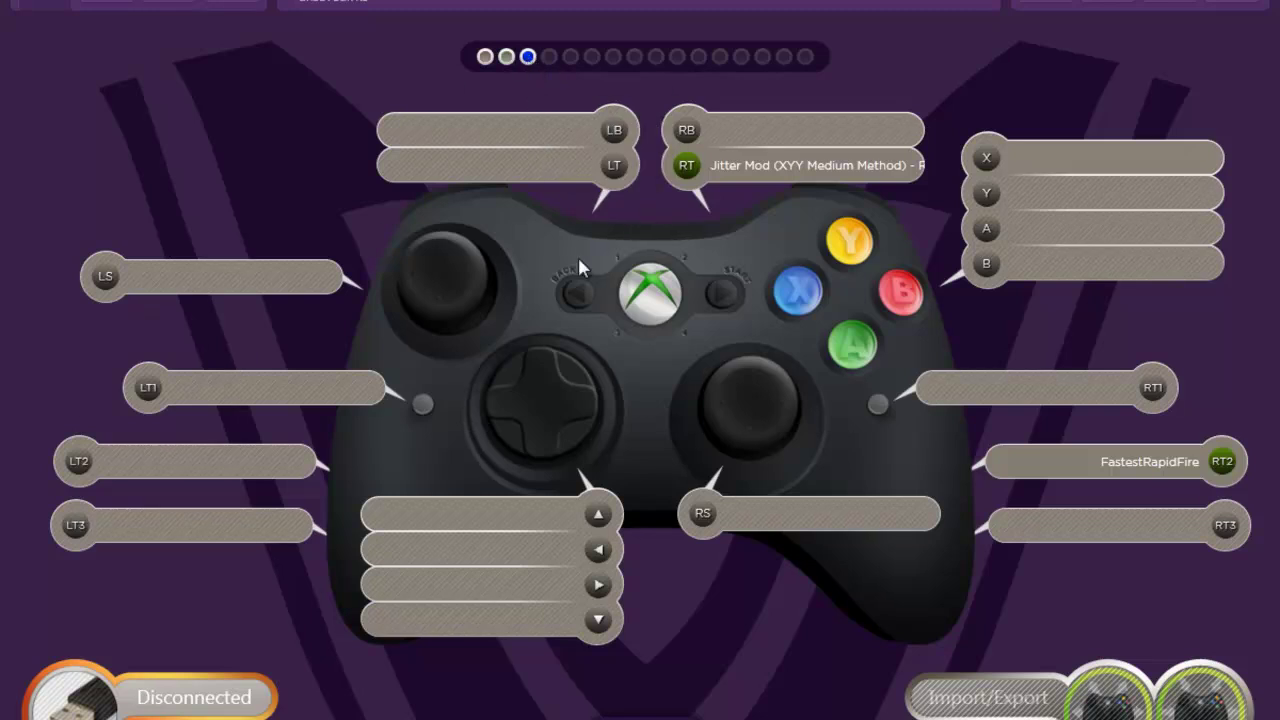
key(Delete)
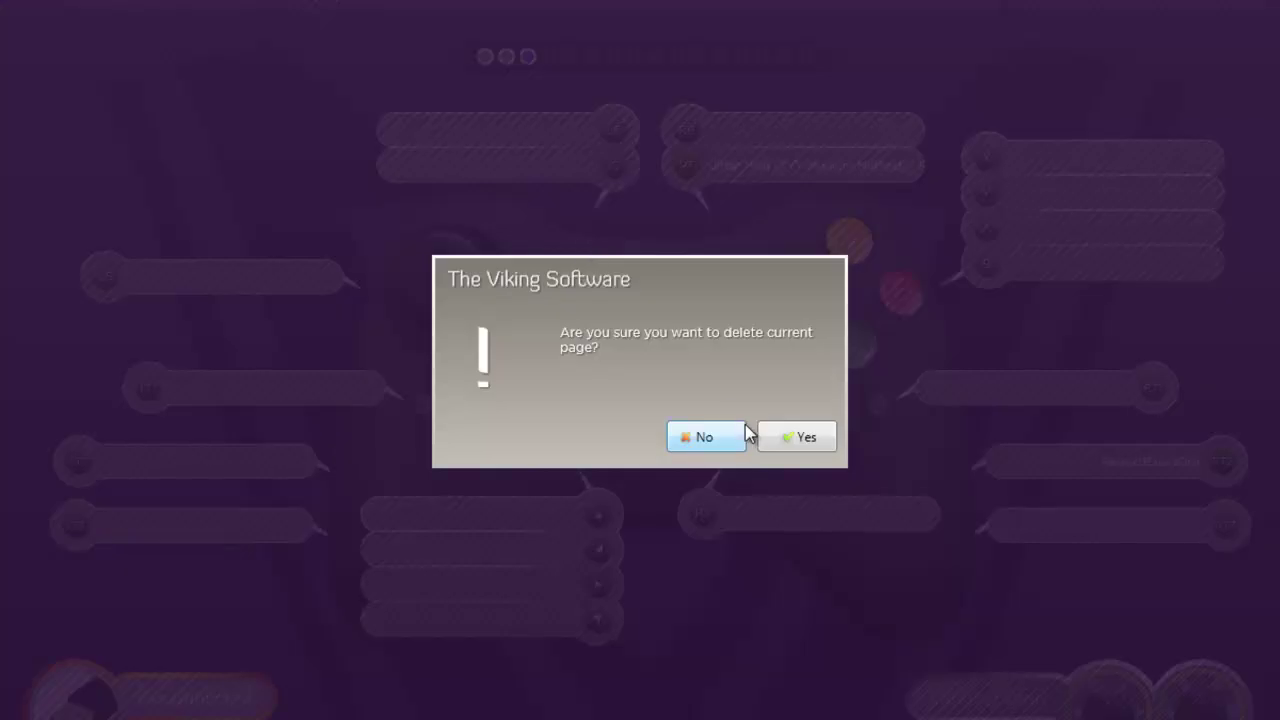
click(806, 437)
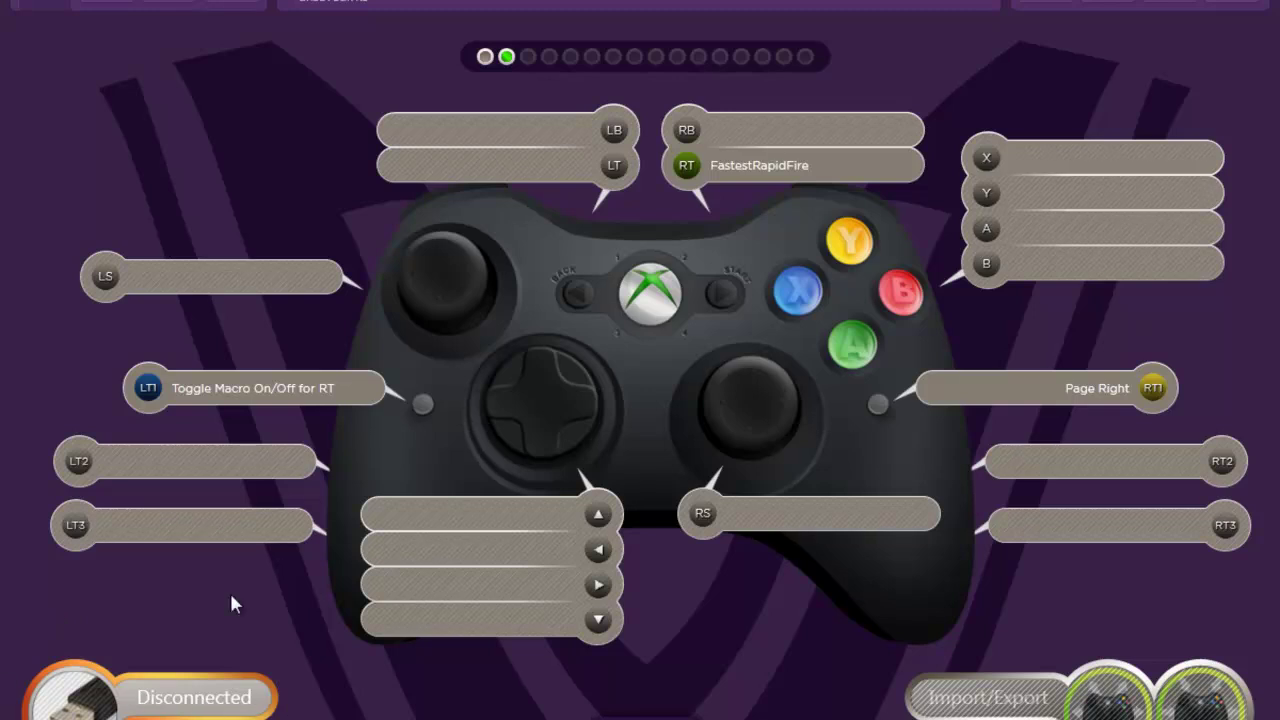
Step: Clear the RT macro toggle assigned to LT1 on the green page
mouse_move(190, 474)
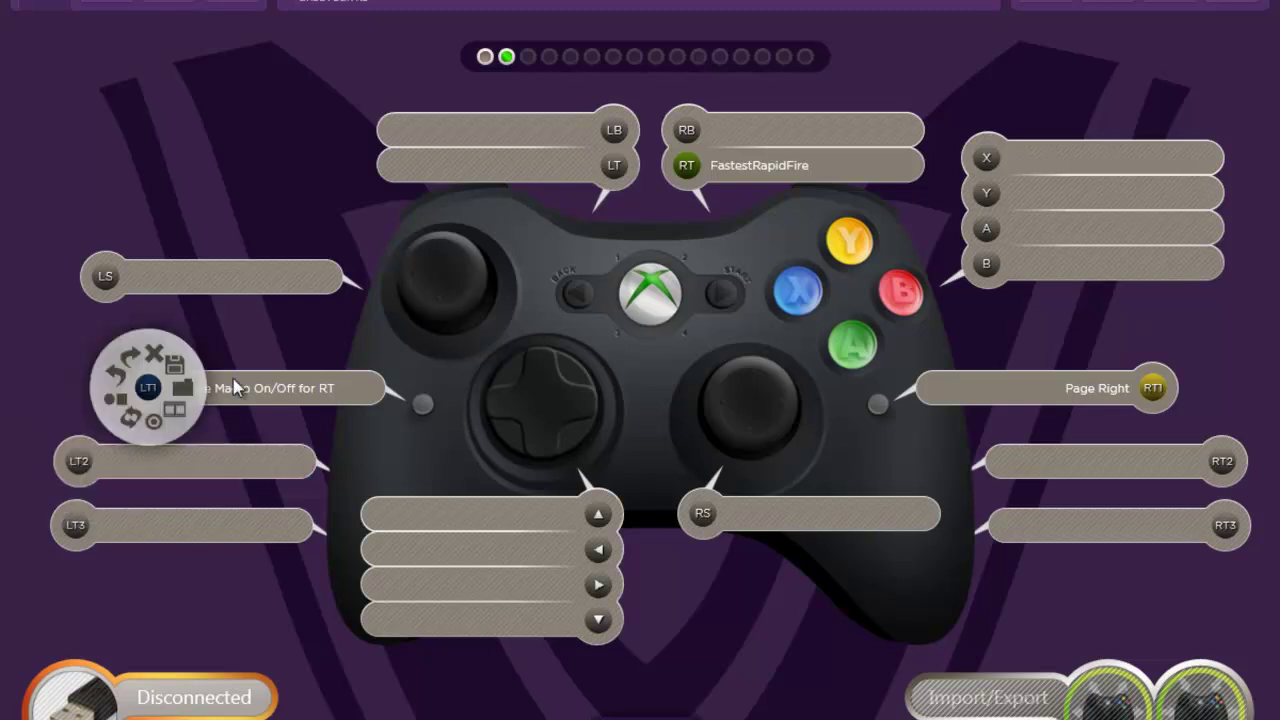
click(154, 356)
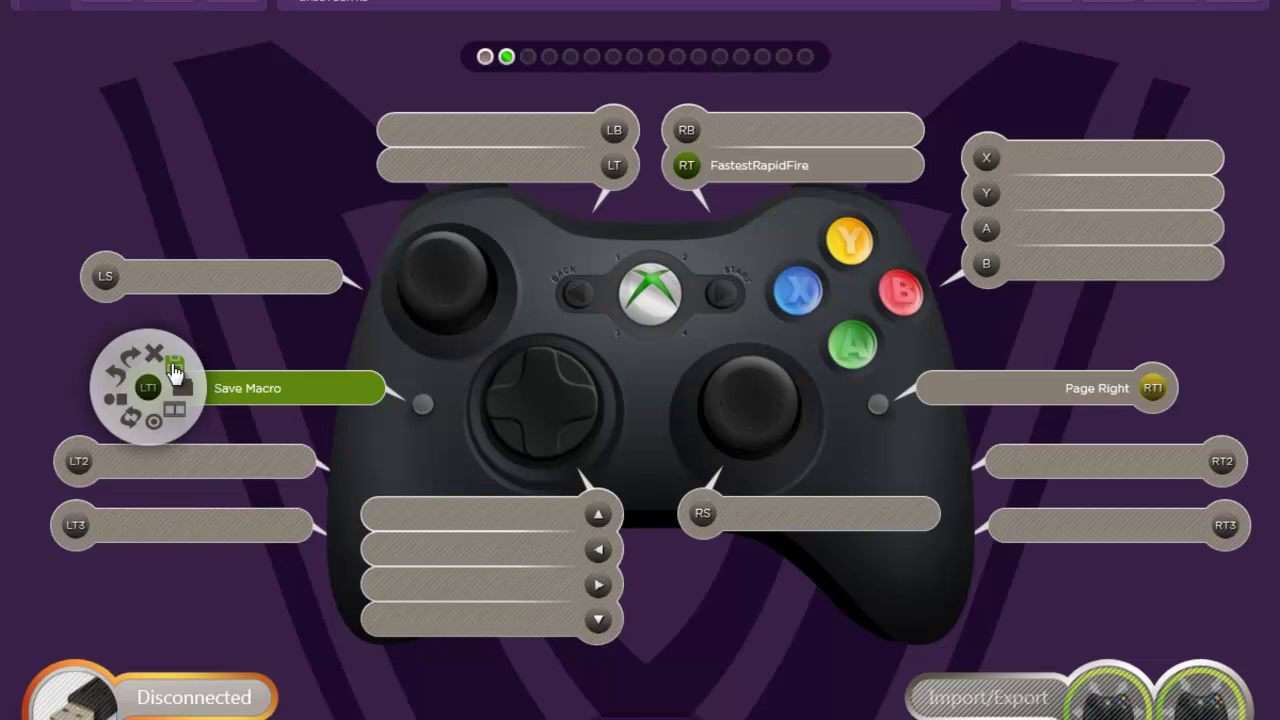
Step: View the FastestRapidFire macro on RT in the timeline editor and return to the controller layout
mouse_move(790, 180)
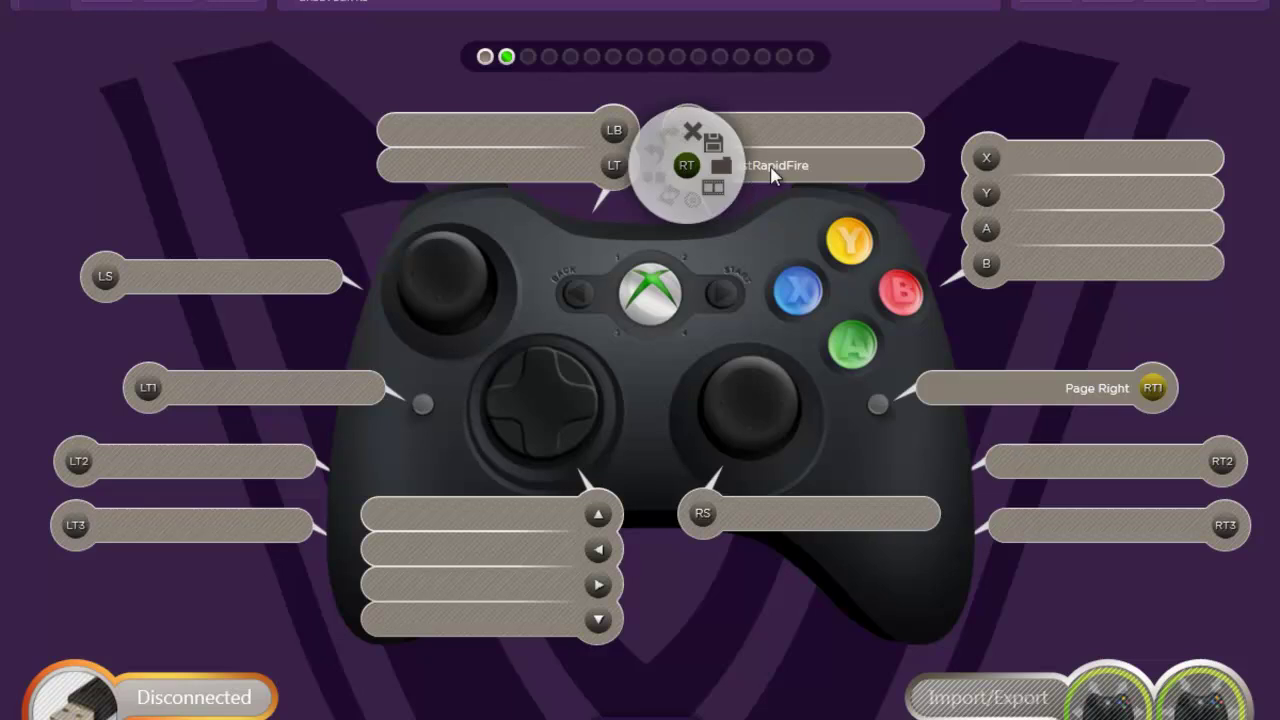
click(712, 196)
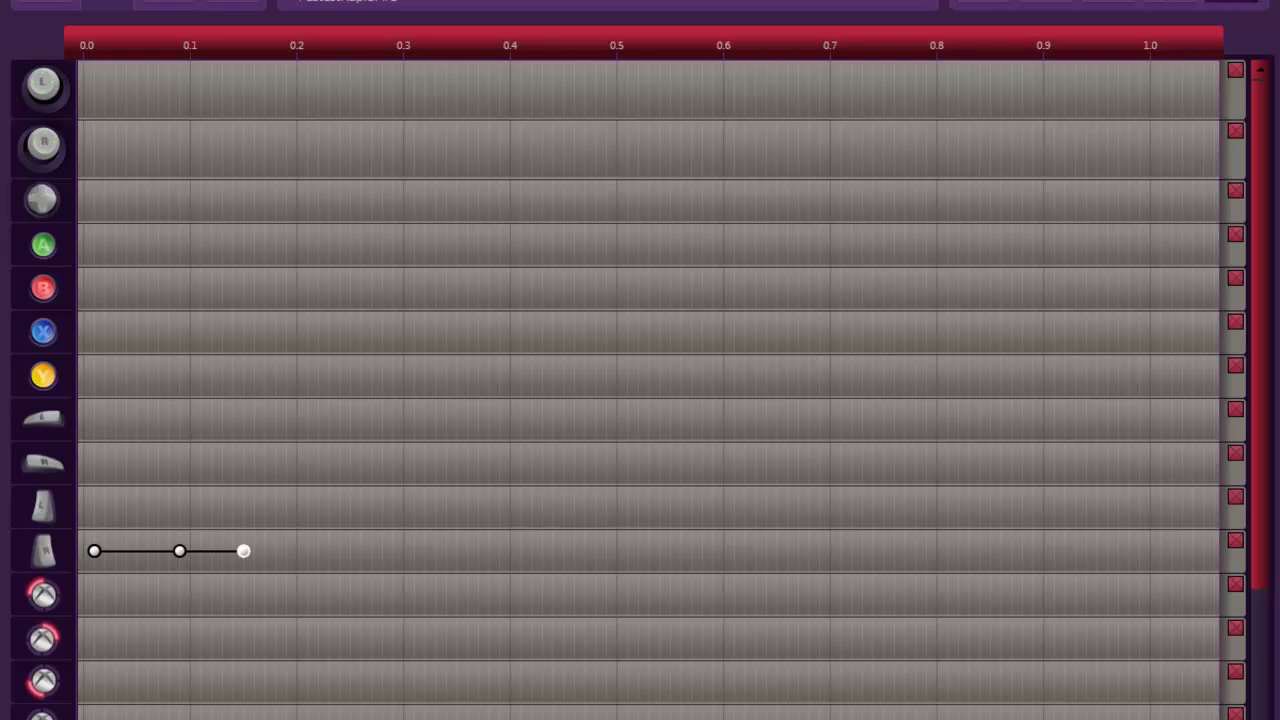
key(Escape)
Step: Open the saved macro set file that carries the author's name from the stored Valhalla macro sets (.vks)
mouse_move(1058, 155)
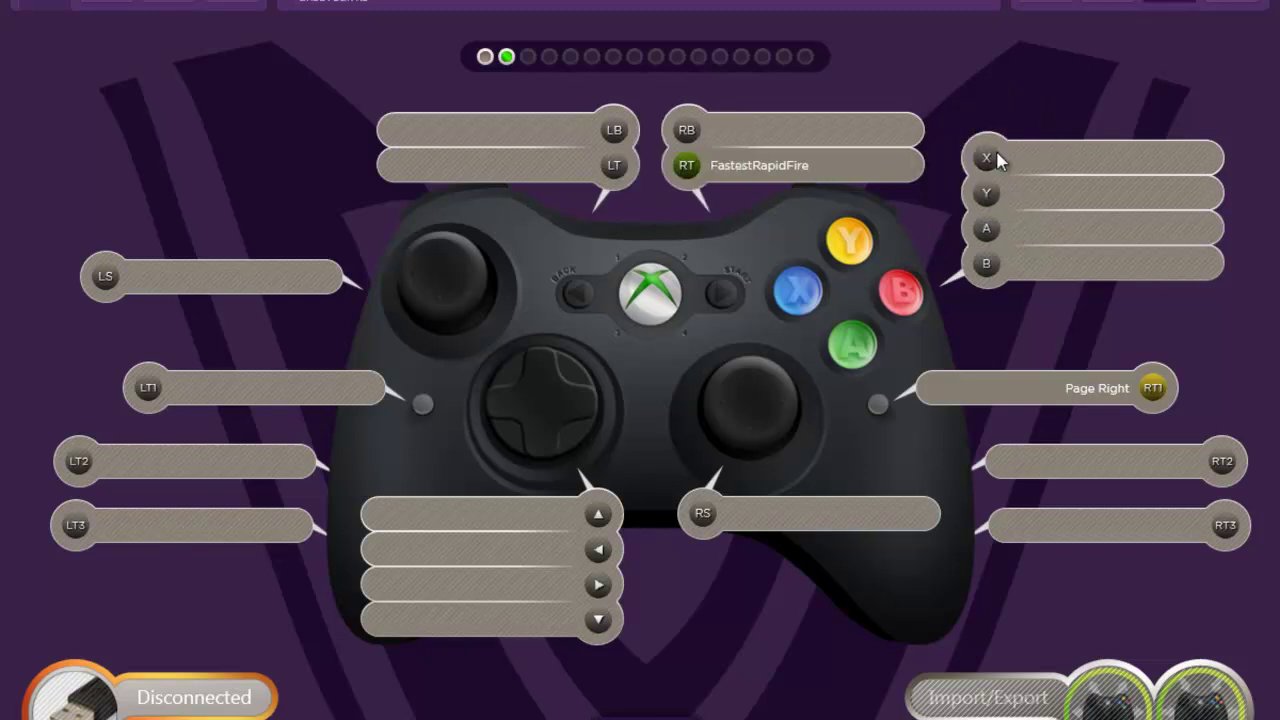
click(1146, 10)
click(772, 440)
click(1106, 17)
click(701, 438)
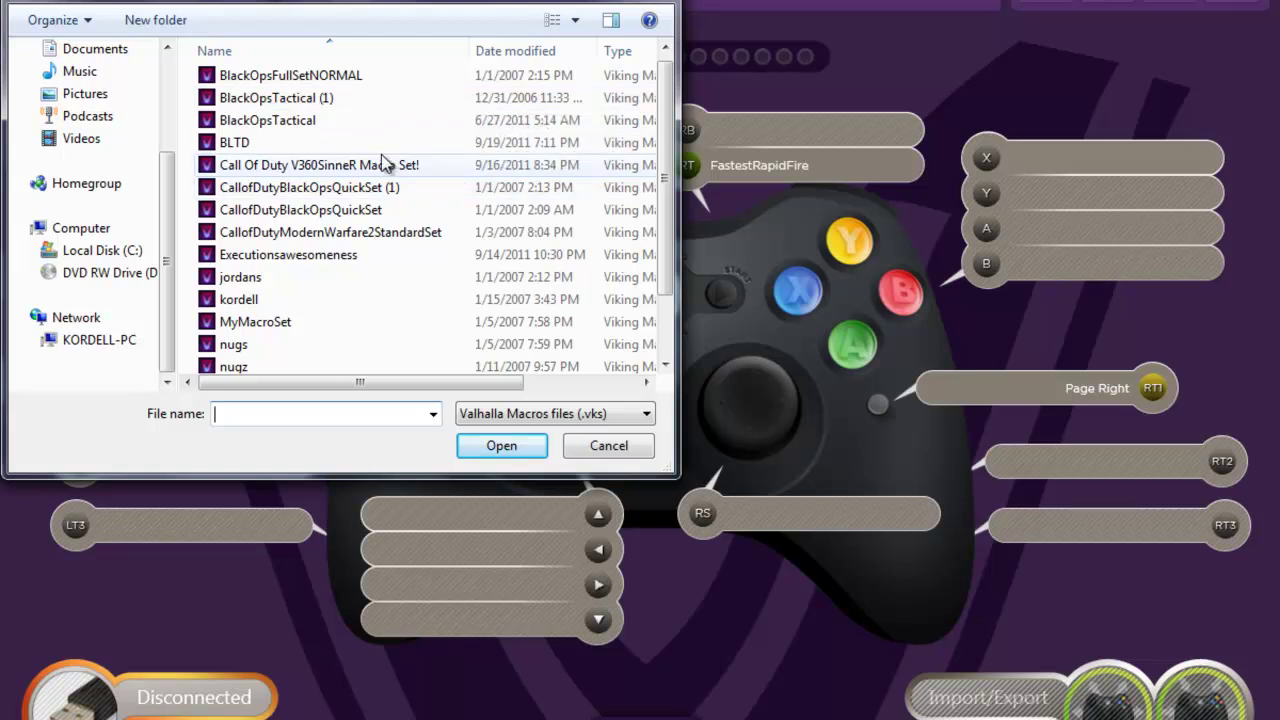
drag(405, 383, 357, 386)
drag(663, 86, 673, 210)
scroll(664, 150, up, 1)
scroll(664, 150, down, 1)
double_click(260, 227)
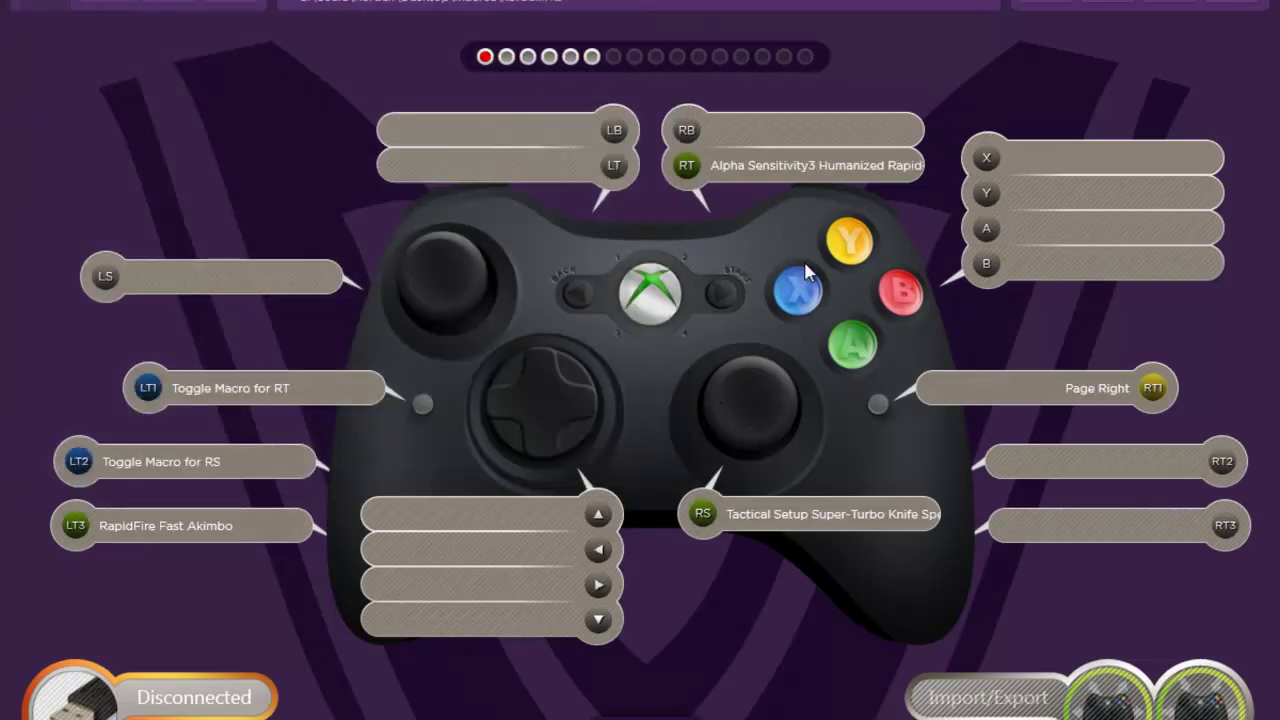
Step: Look through the pages of the loaded macro set and return to the first, red page
click(506, 56)
click(527, 58)
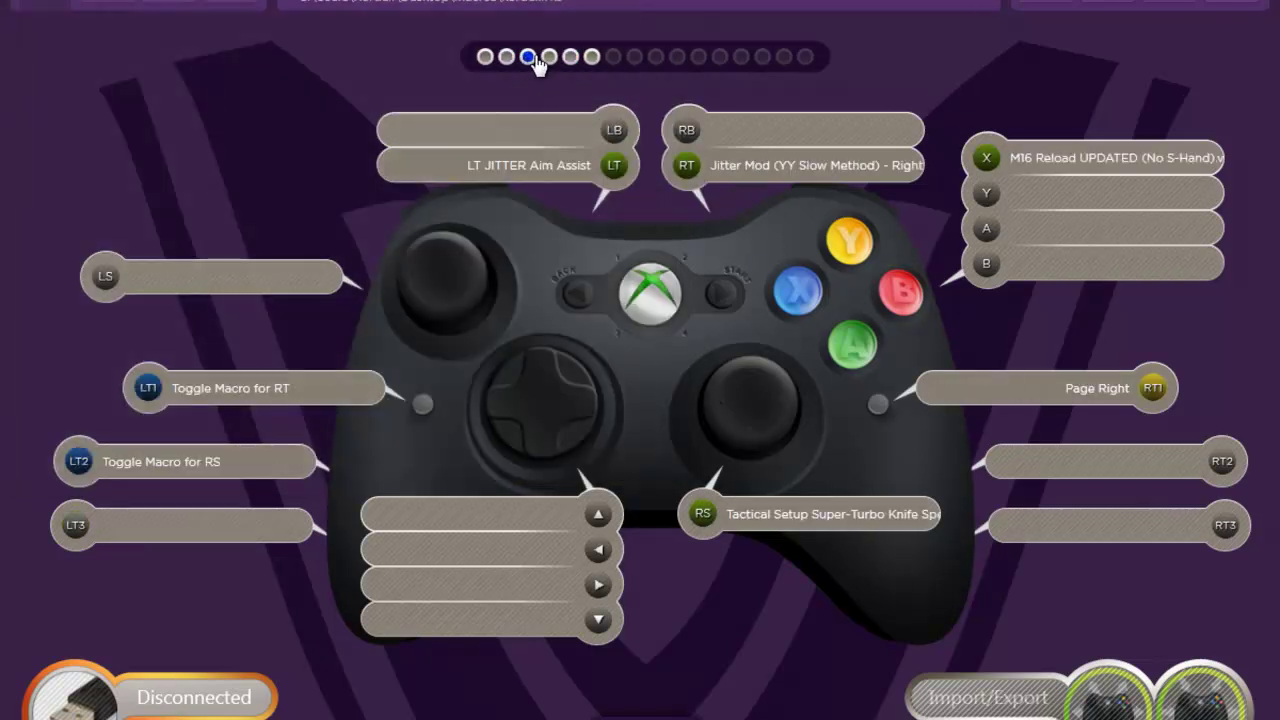
click(550, 59)
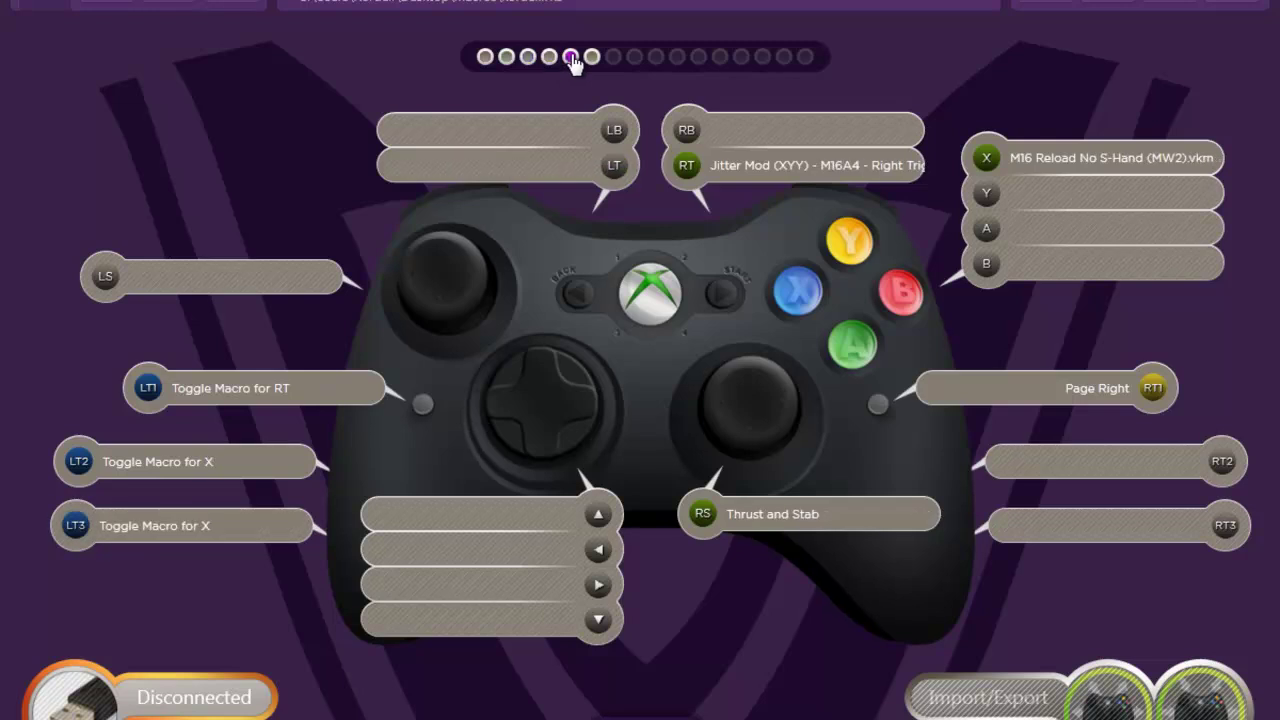
click(570, 57)
click(484, 57)
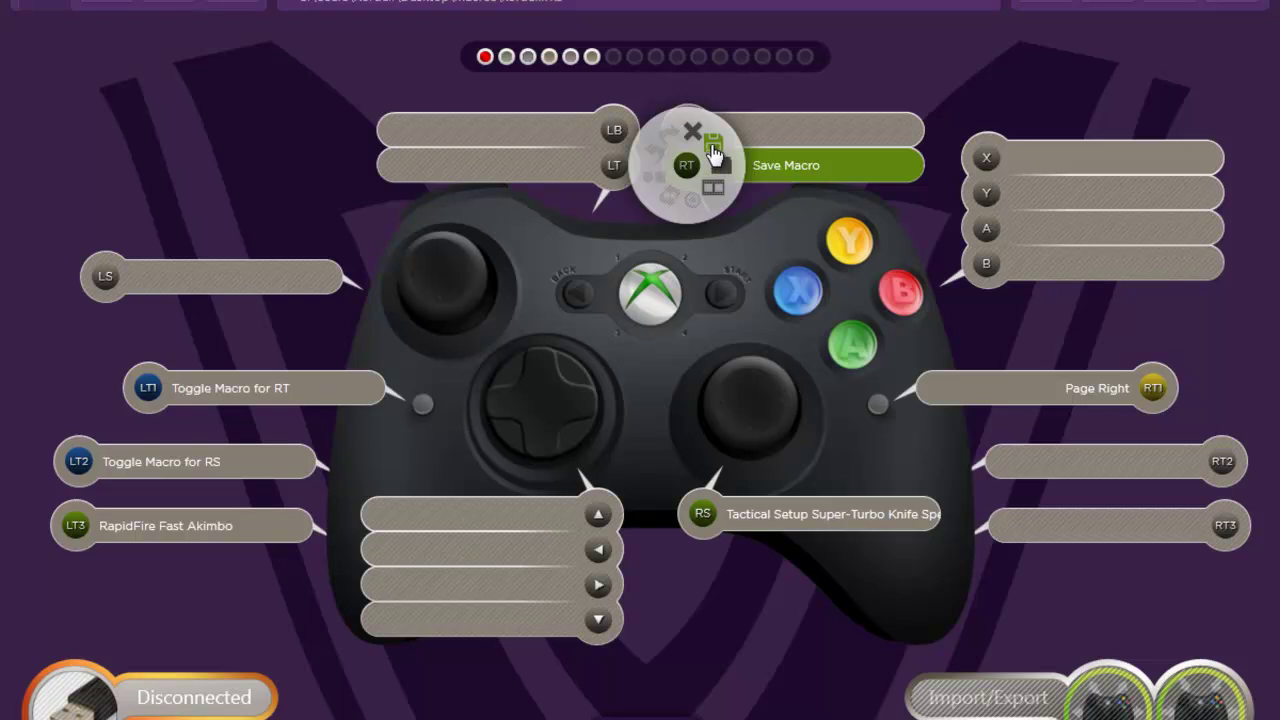
Step: Open RT's macro in the timeline editor and save it as "Alpha Sensitivity3 Humanized Rapid-Fire with Anti-recoil for M14"
click(714, 150)
click(686, 165)
click(708, 193)
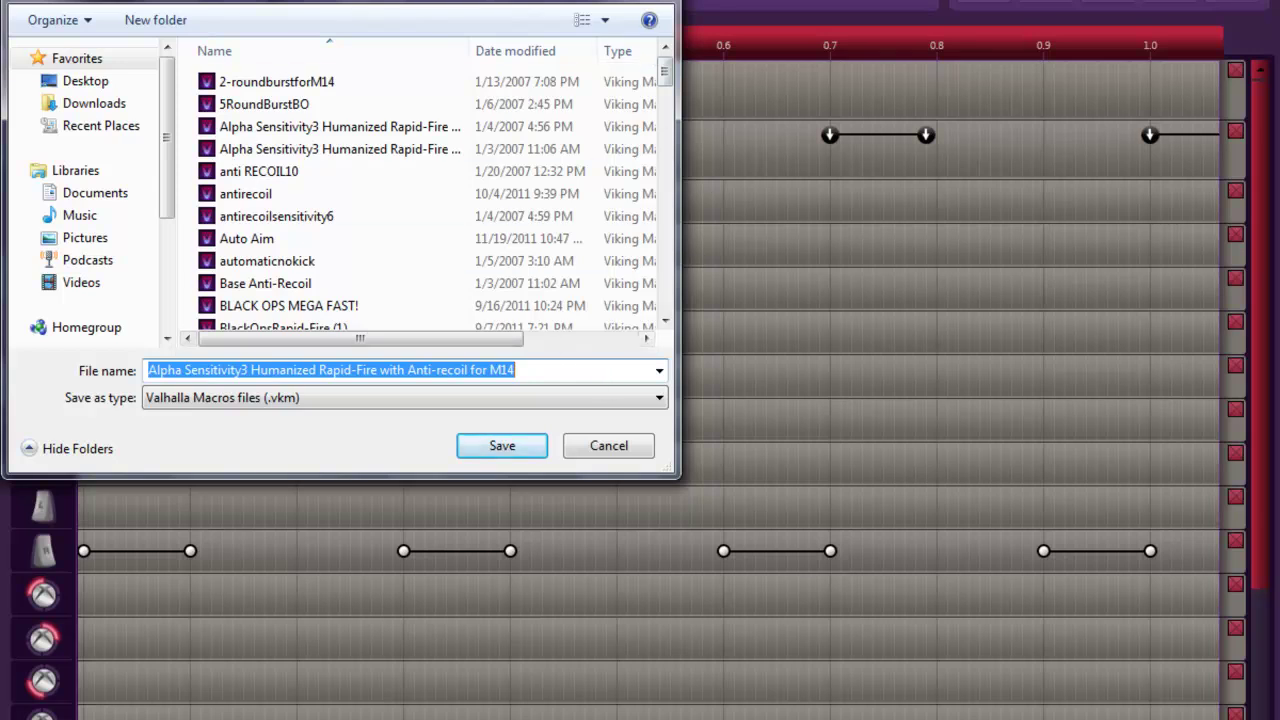
key(Return)
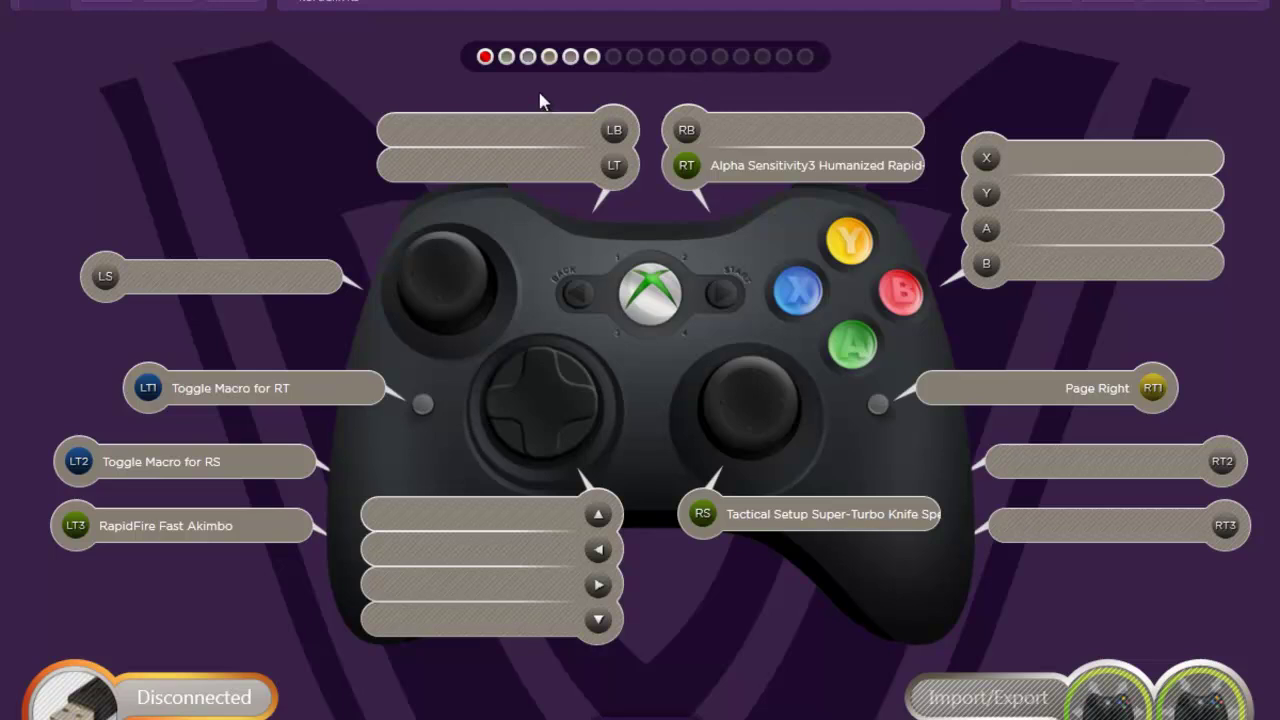
Step: Replace LT1's macro toggle on the red page with a button reassignment to Left Trigger
mouse_move(547, 183)
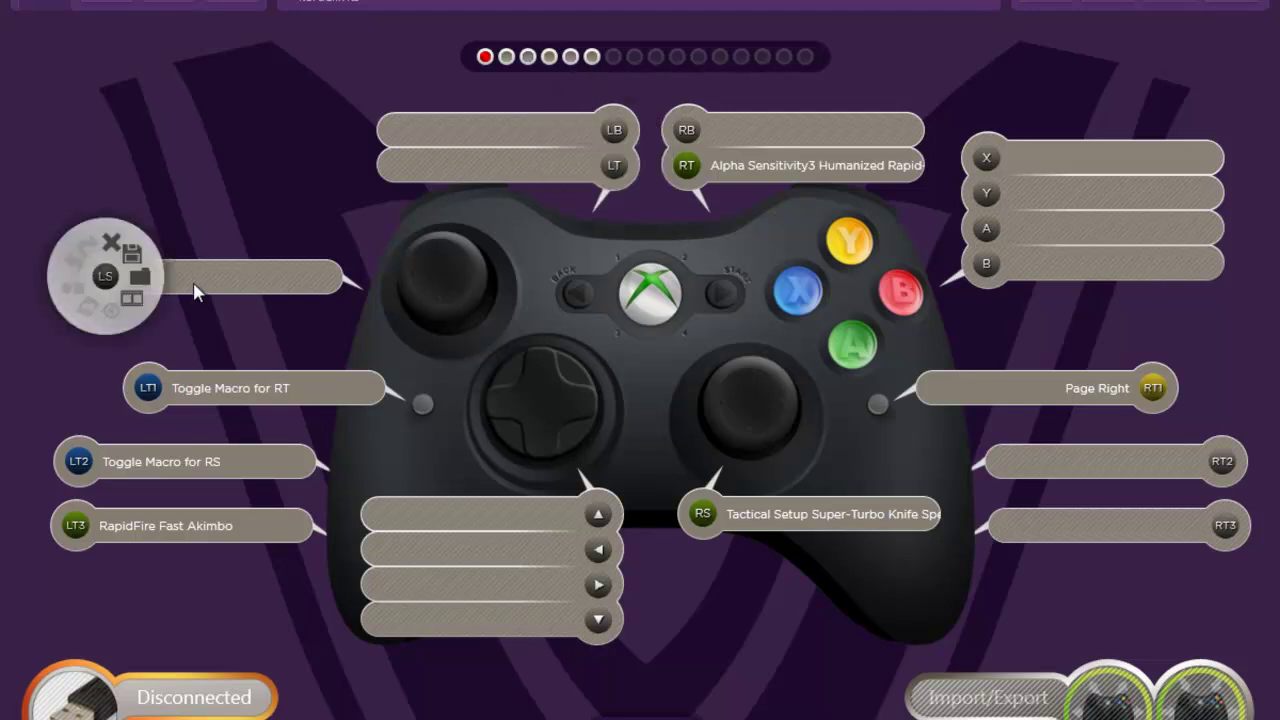
mouse_move(165, 385)
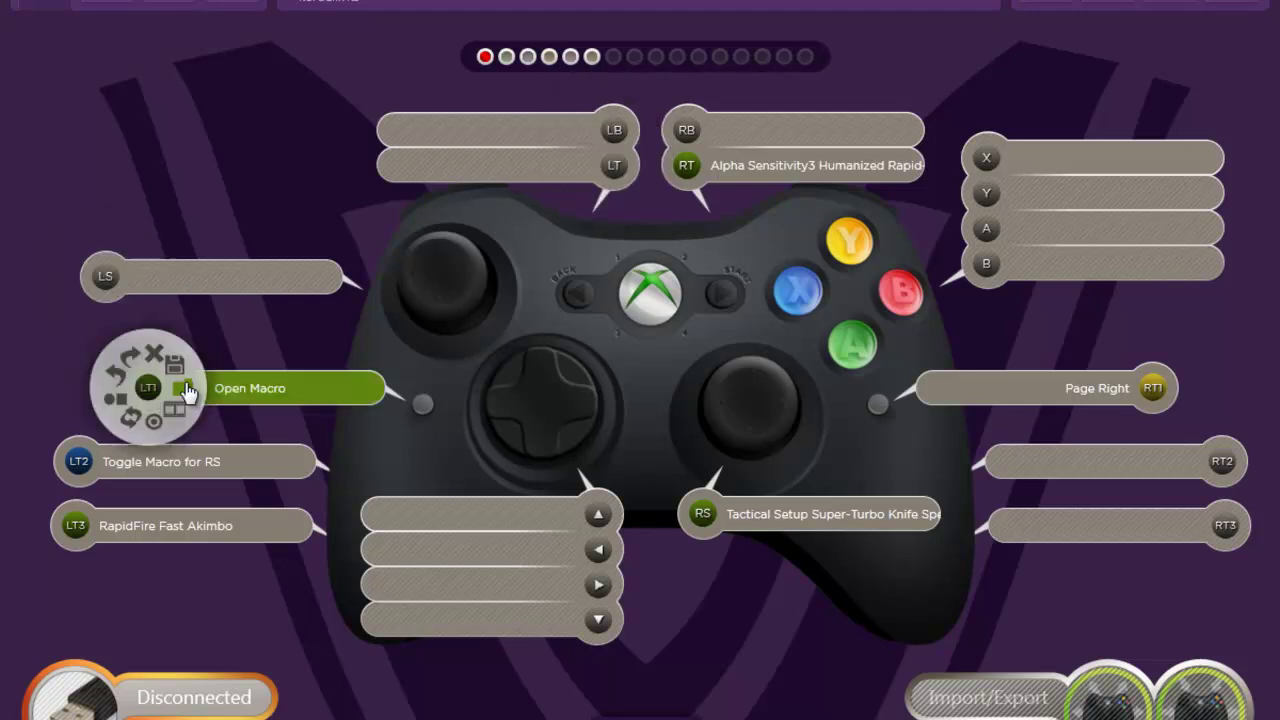
click(128, 425)
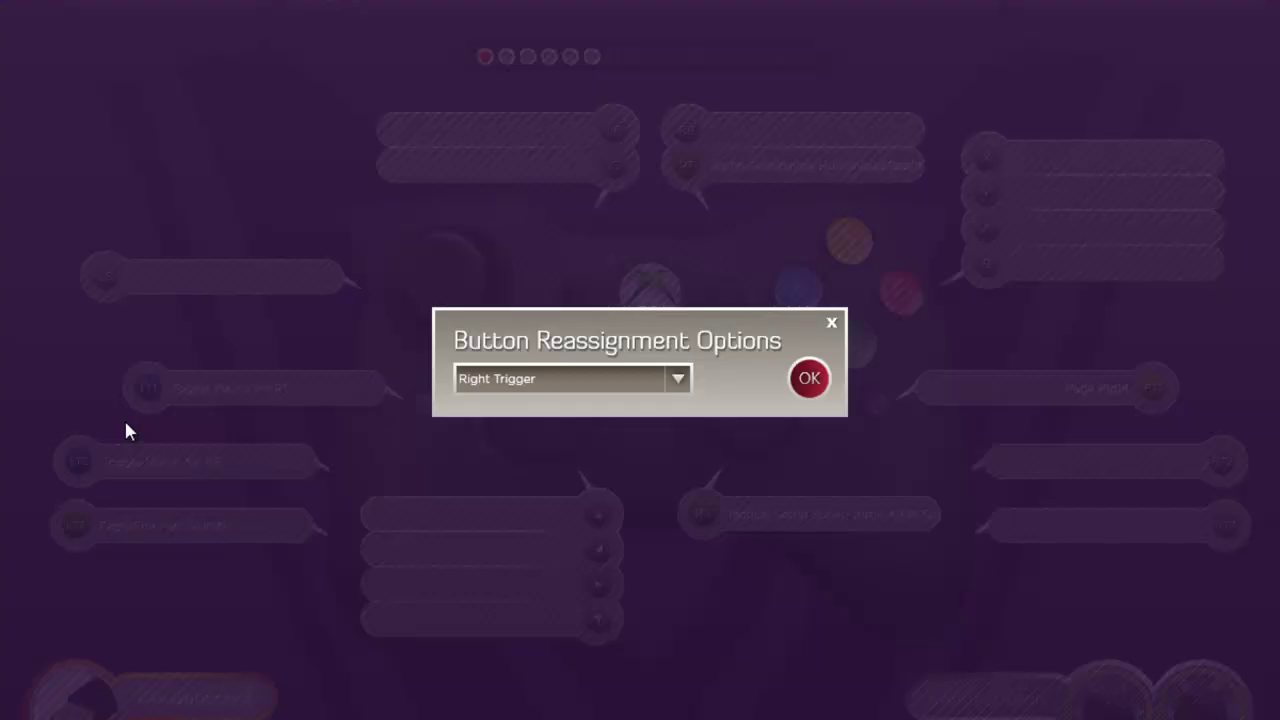
click(580, 388)
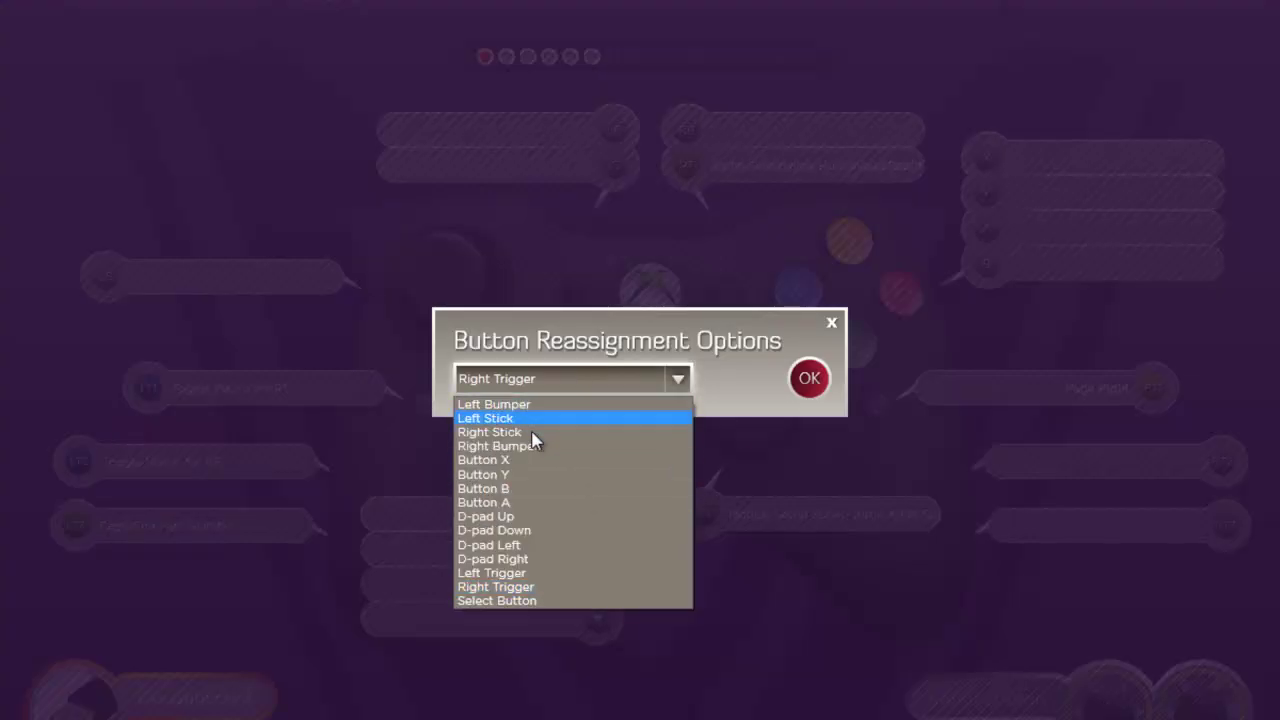
click(516, 573)
click(812, 379)
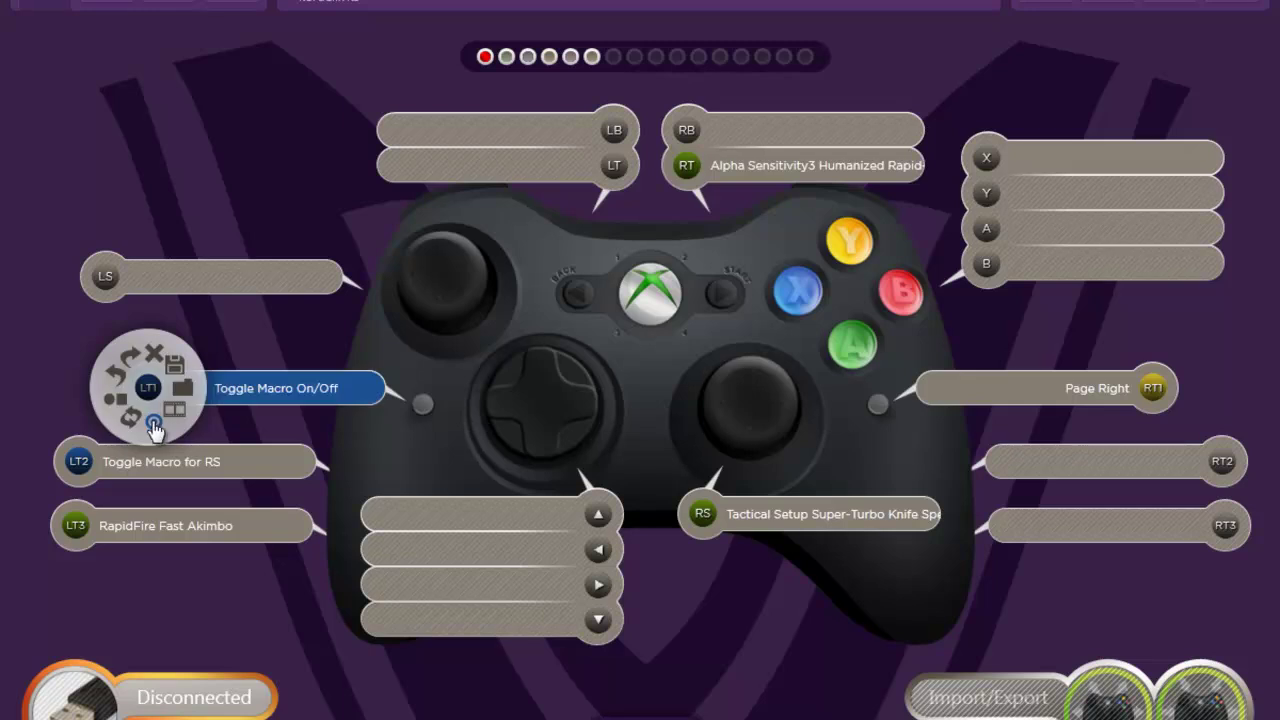
Step: Set LT1's button reassignment on the red page to Right Trigger
click(207, 450)
click(672, 378)
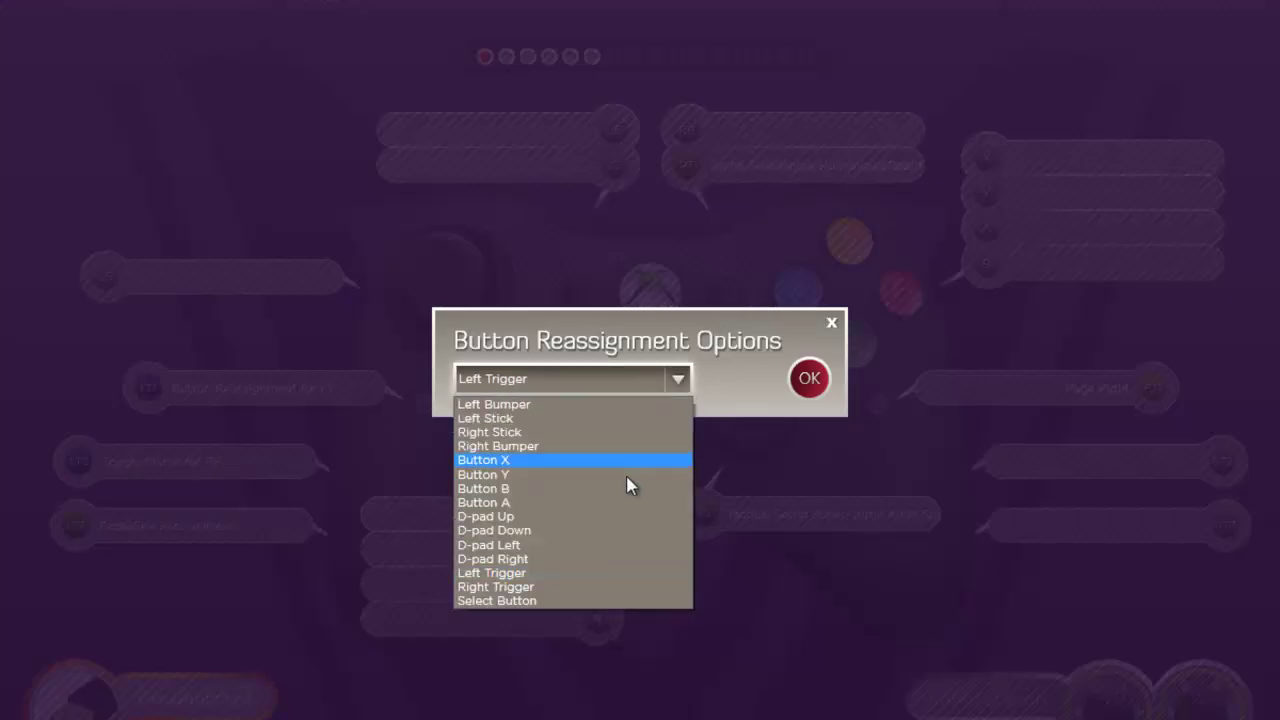
click(556, 588)
click(809, 378)
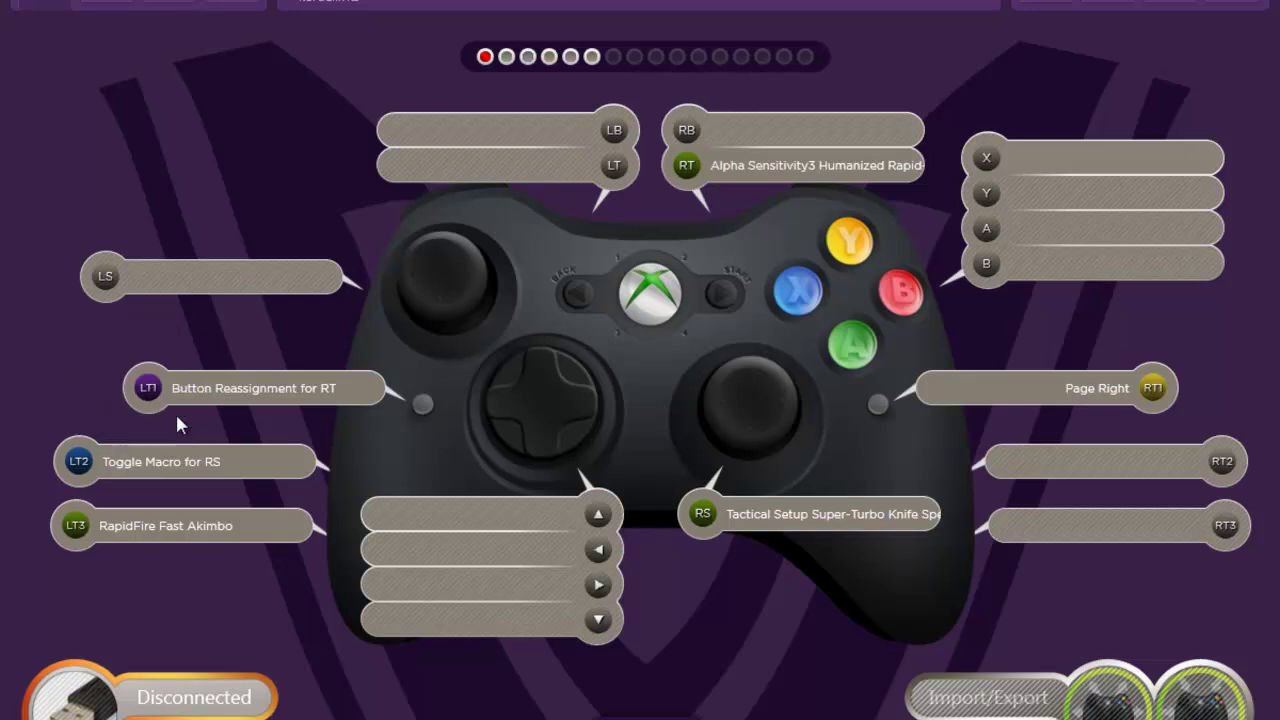
Step: Replace LT1's button reassignment on the red page with macro recording, choosing Right Tac Switch 2 for playback
mouse_move(167, 411)
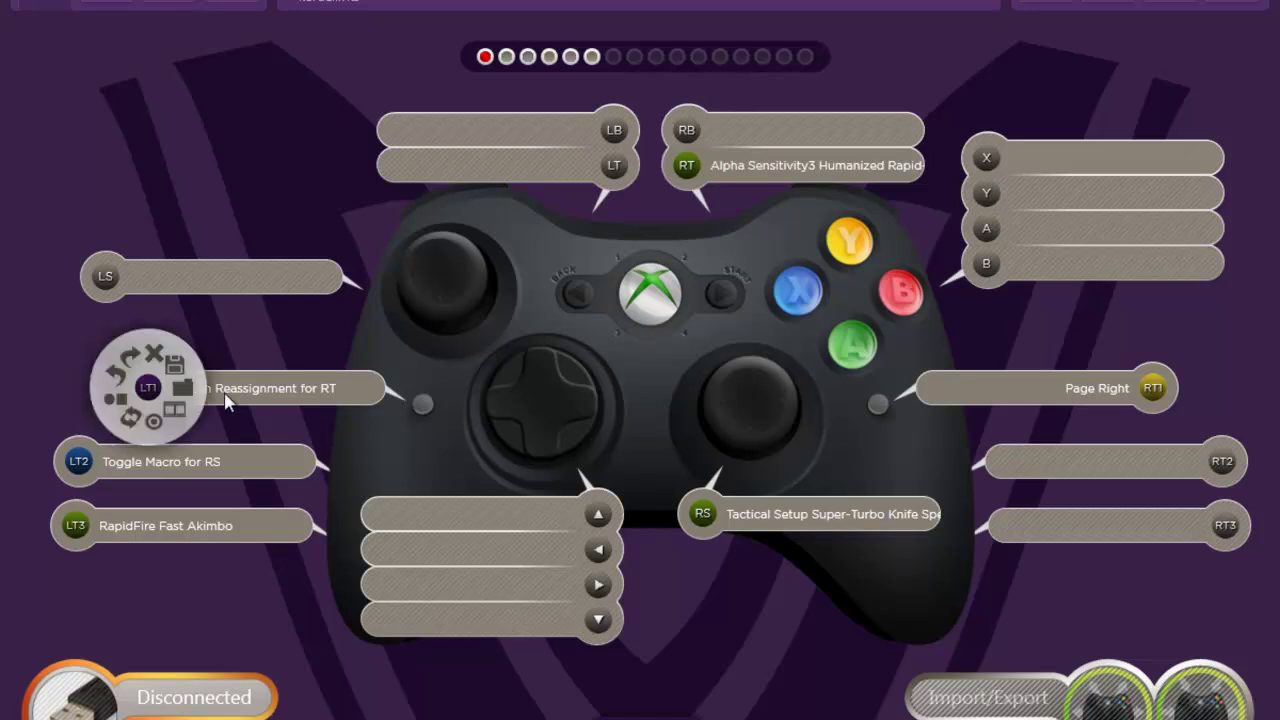
click(117, 407)
click(617, 378)
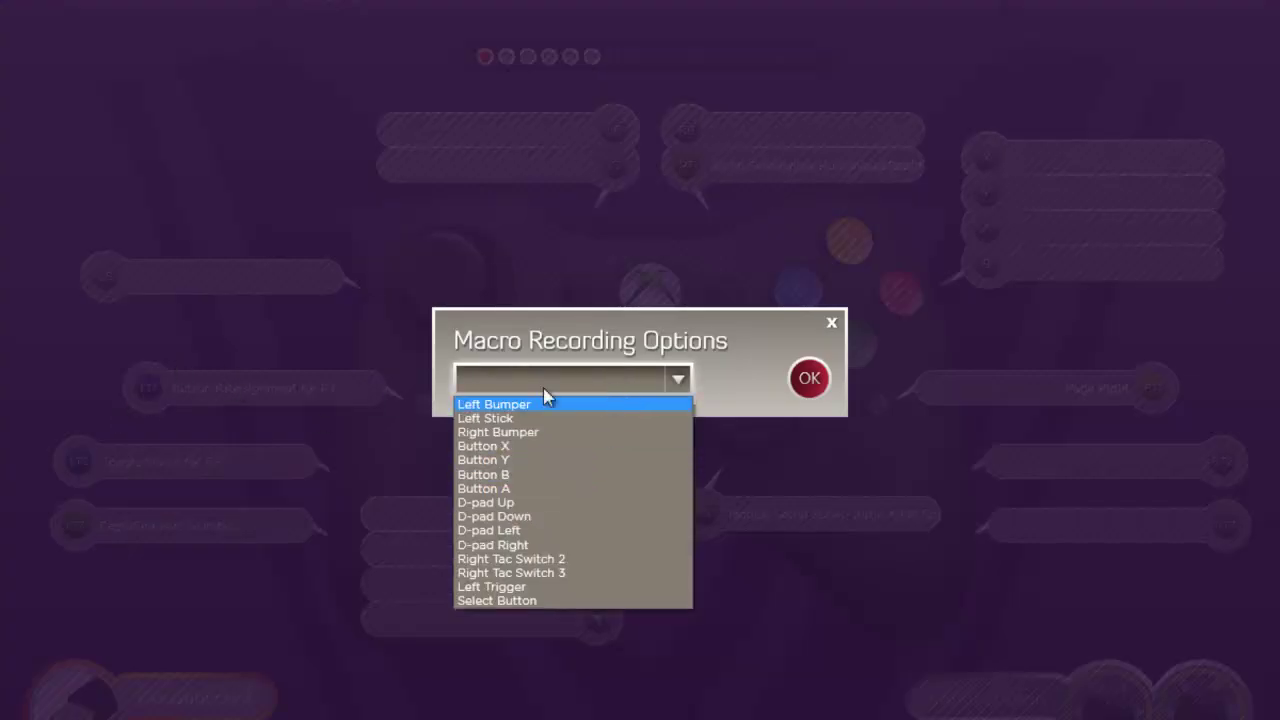
click(528, 558)
click(809, 380)
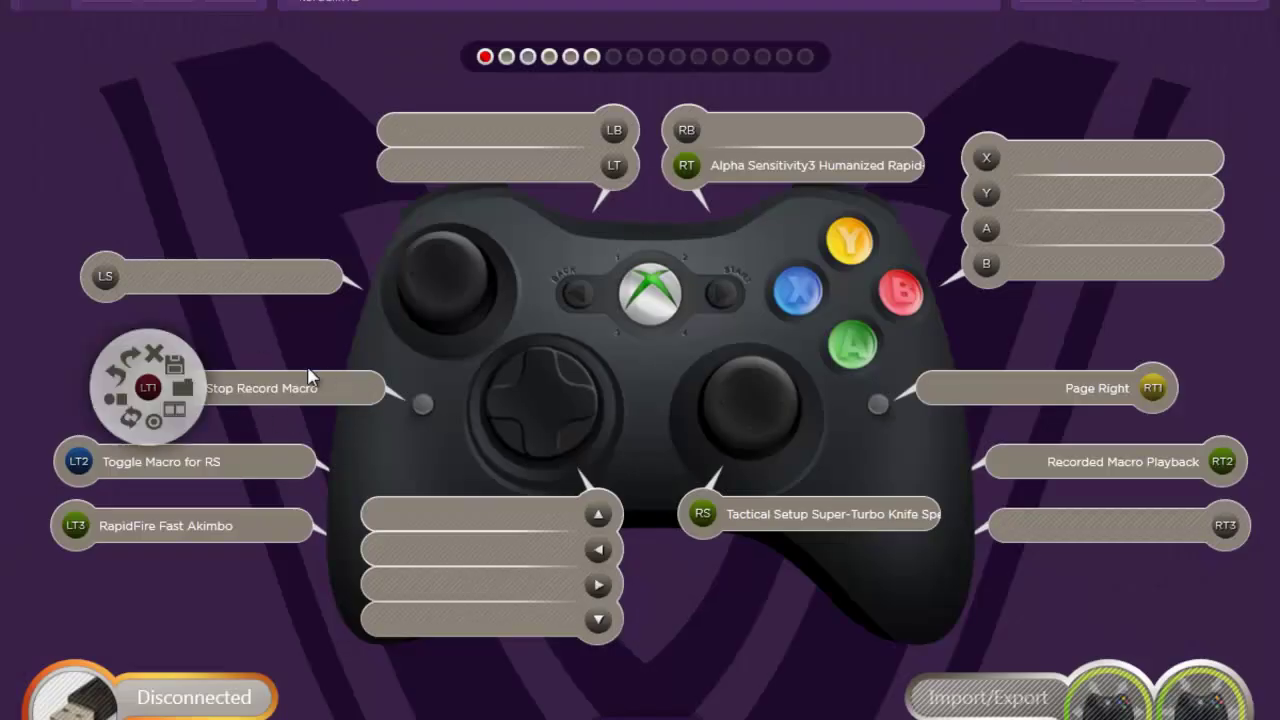
Step: Preview the Page Left and Page Right functions available for LT1 on the red page
mouse_move(292, 403)
click(115, 380)
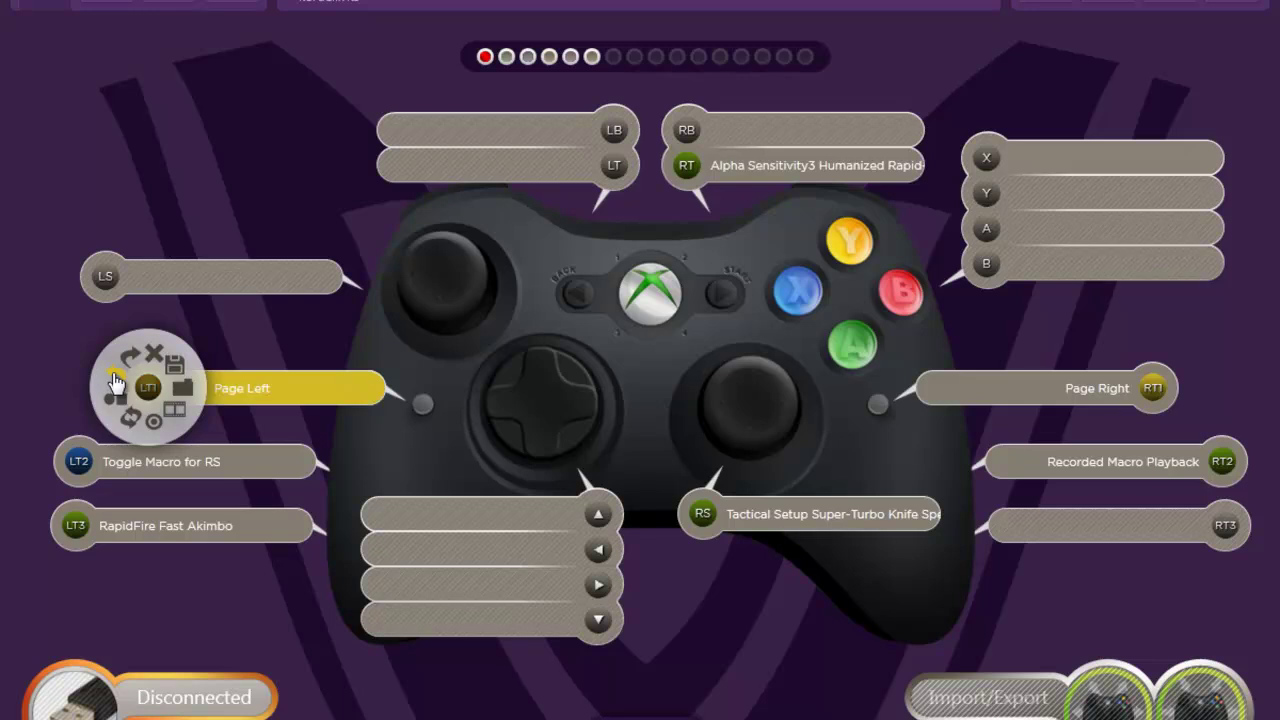
click(127, 358)
click(127, 358)
Step: Look through the macro set's other pages, including the yellow sixth page, and return to the red page
click(506, 57)
click(591, 57)
click(570, 57)
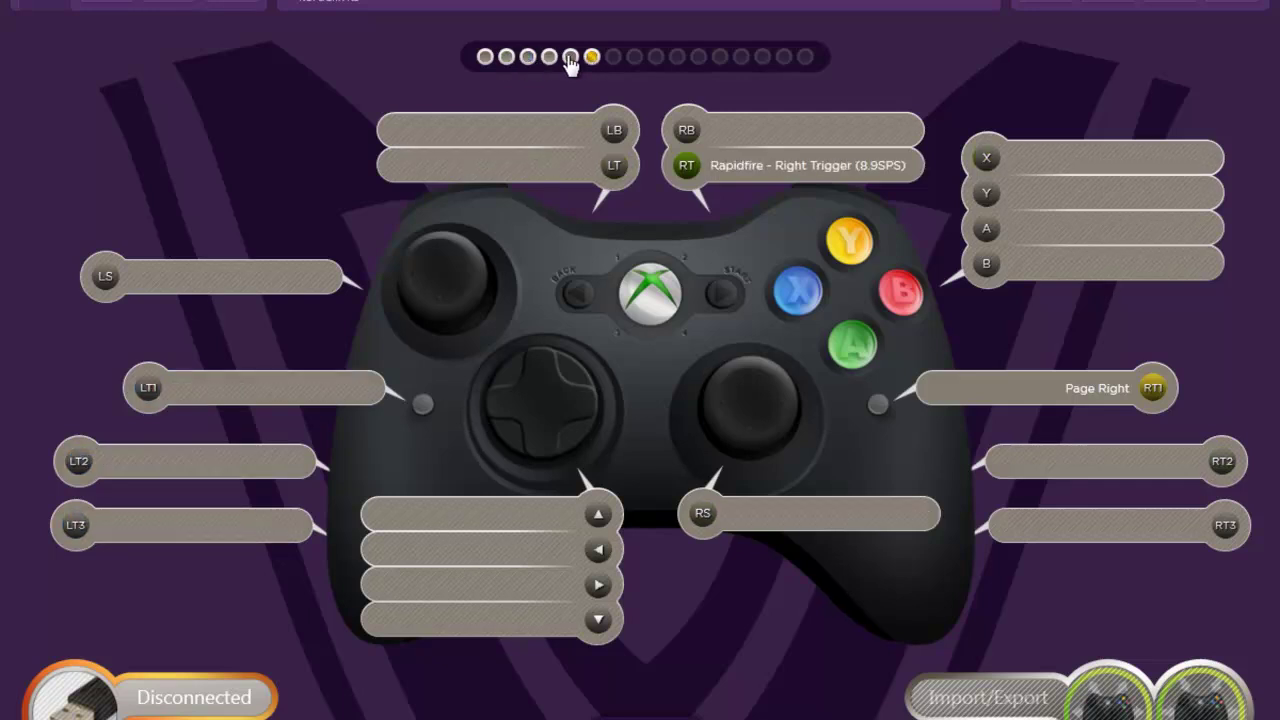
click(484, 57)
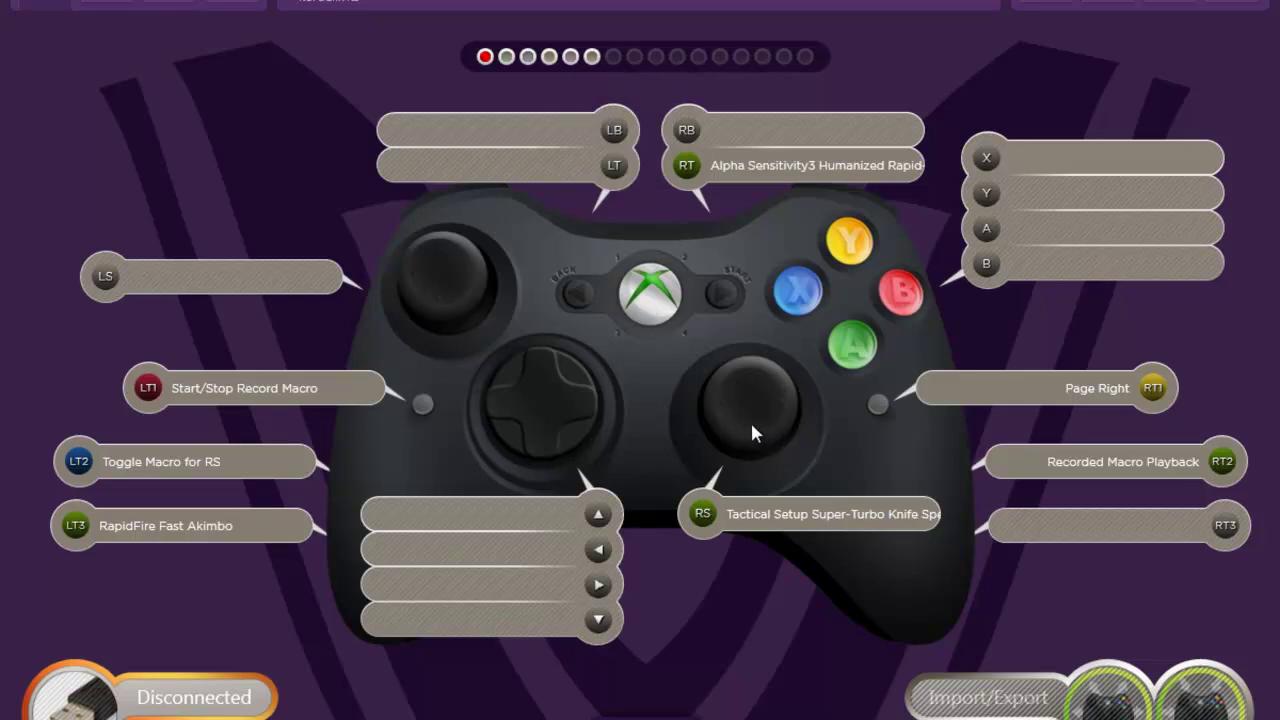
Step: Check for available software updates from the Software and Firmware Updates page and dismiss the result
click(192, 6)
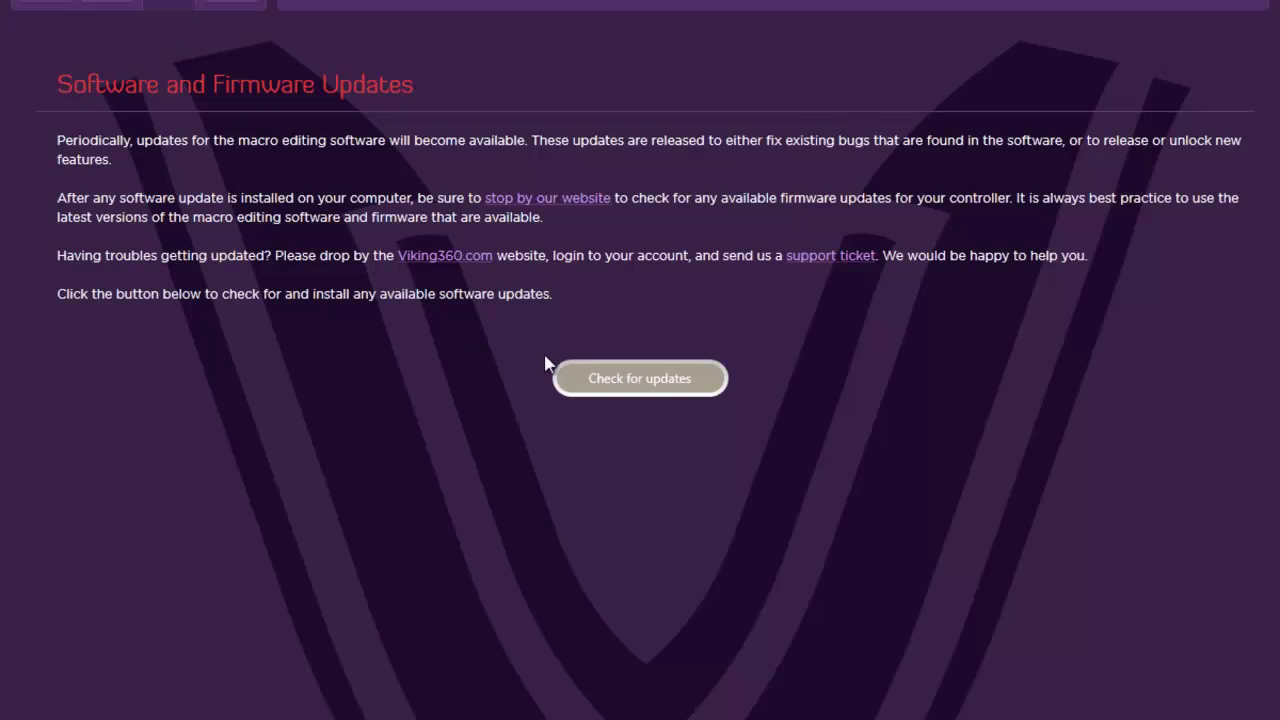
click(624, 385)
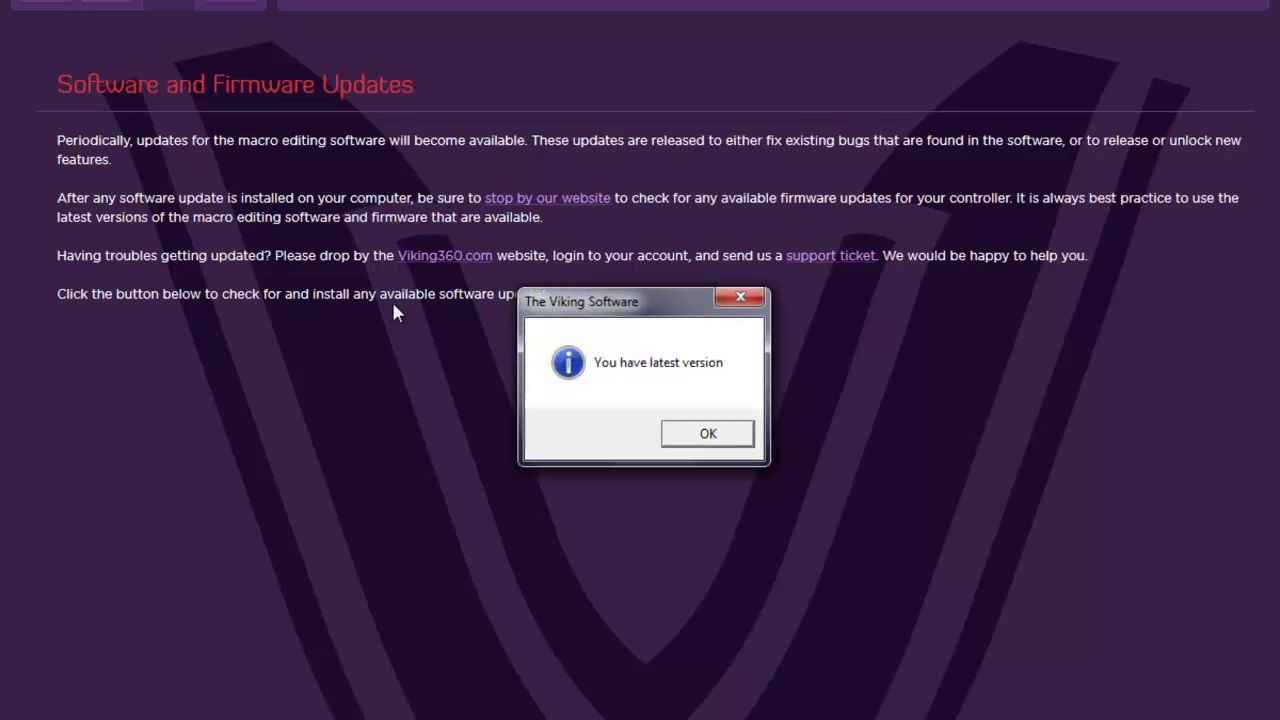
click(730, 435)
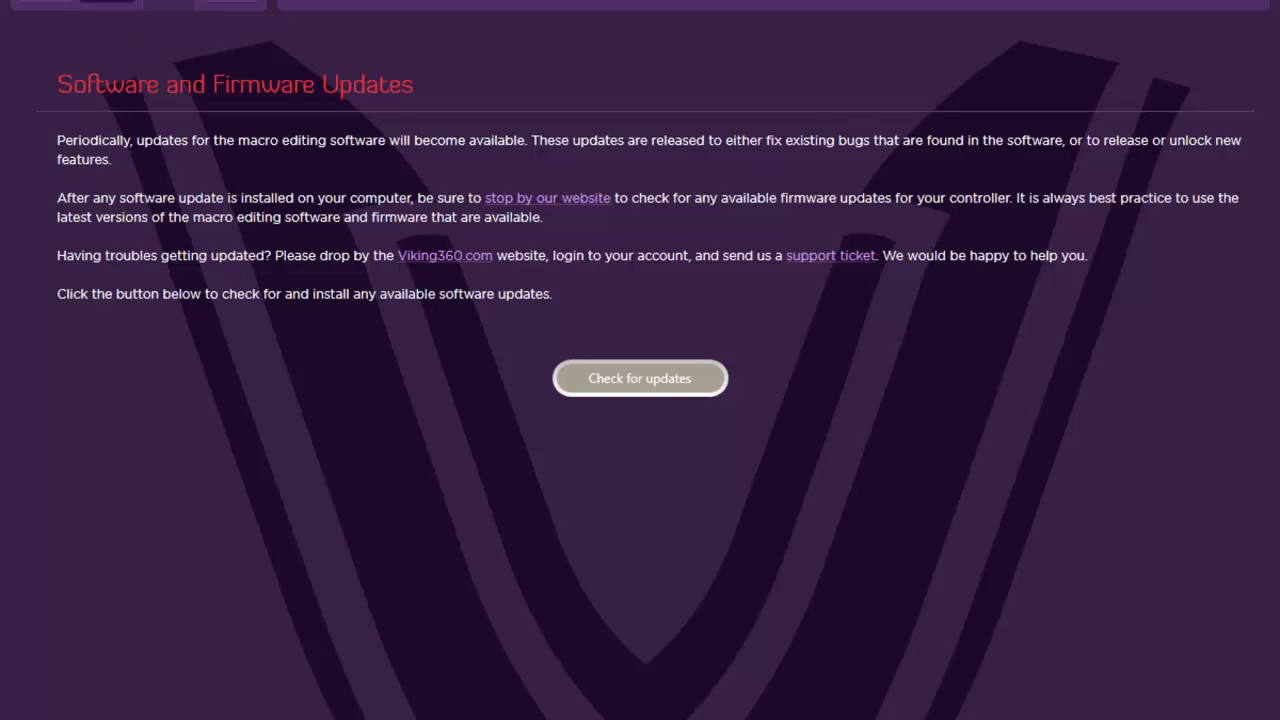
Step: View the individual macro timeline editor and the help page, and return to the macro set home page
click(45, 2)
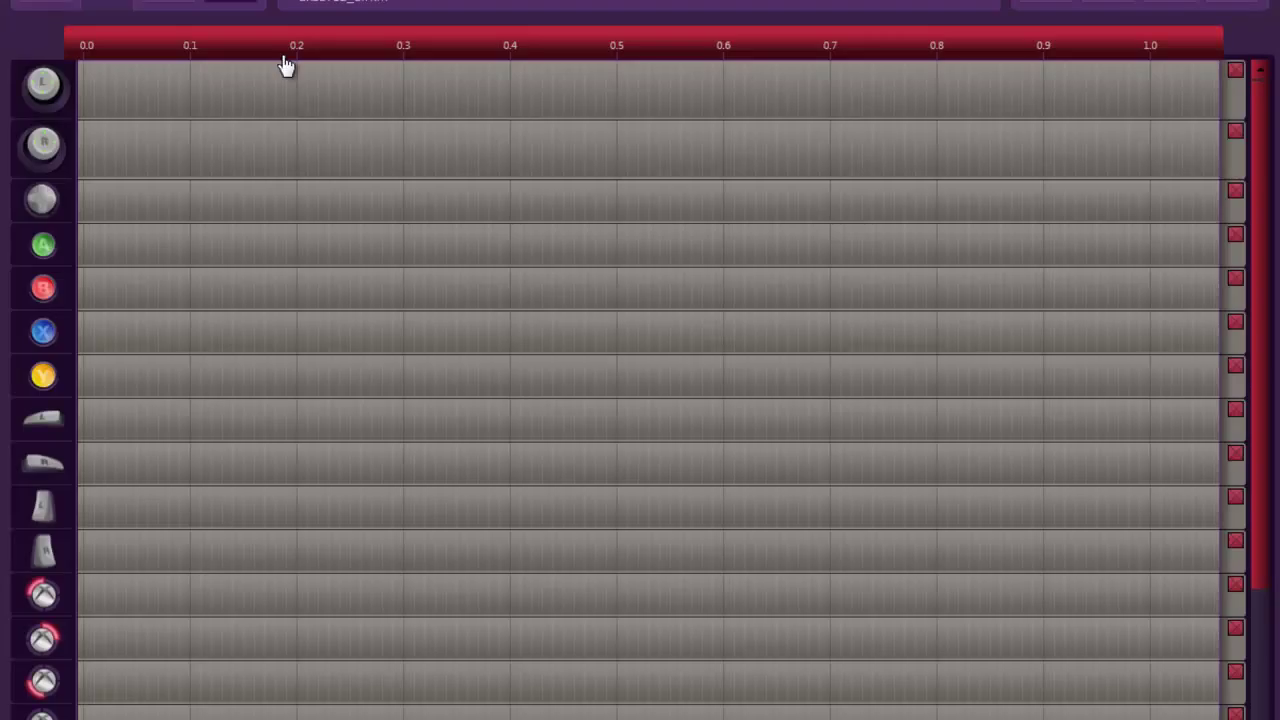
key(ctrl+Tab)
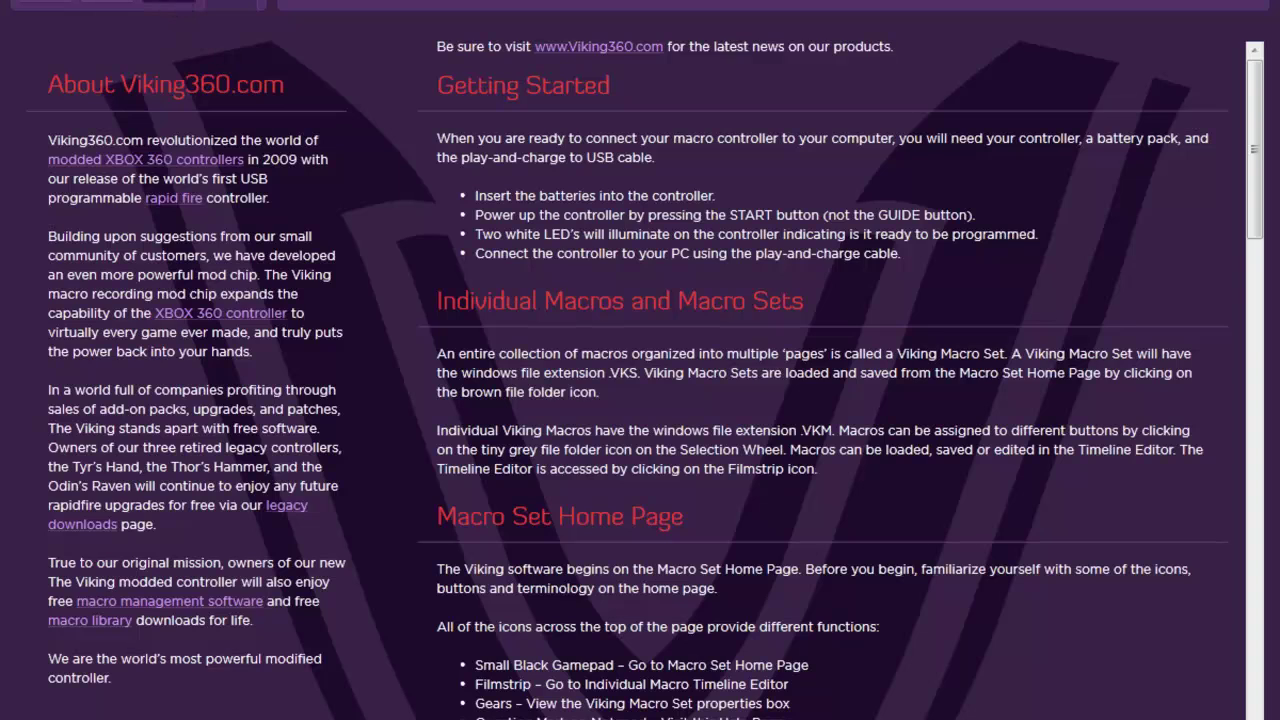
click(58, 6)
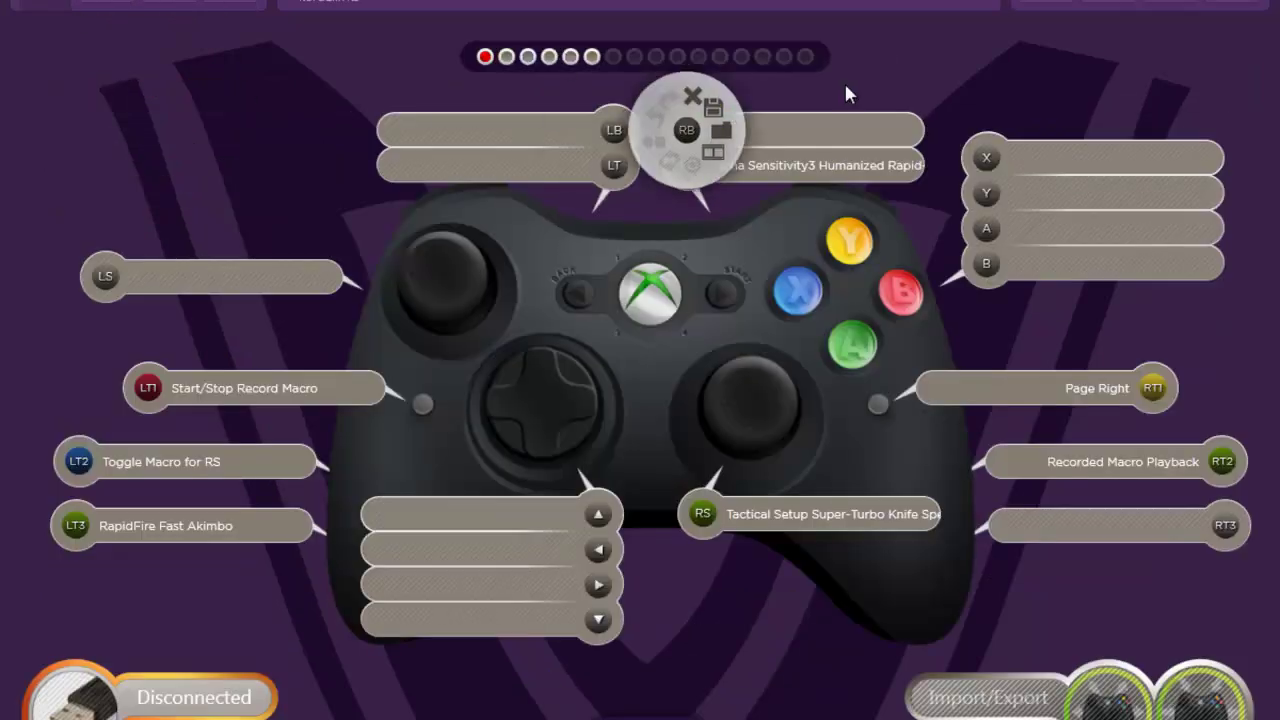
Step: Start a new, empty macro set without saving the current VKS file
click(1088, 143)
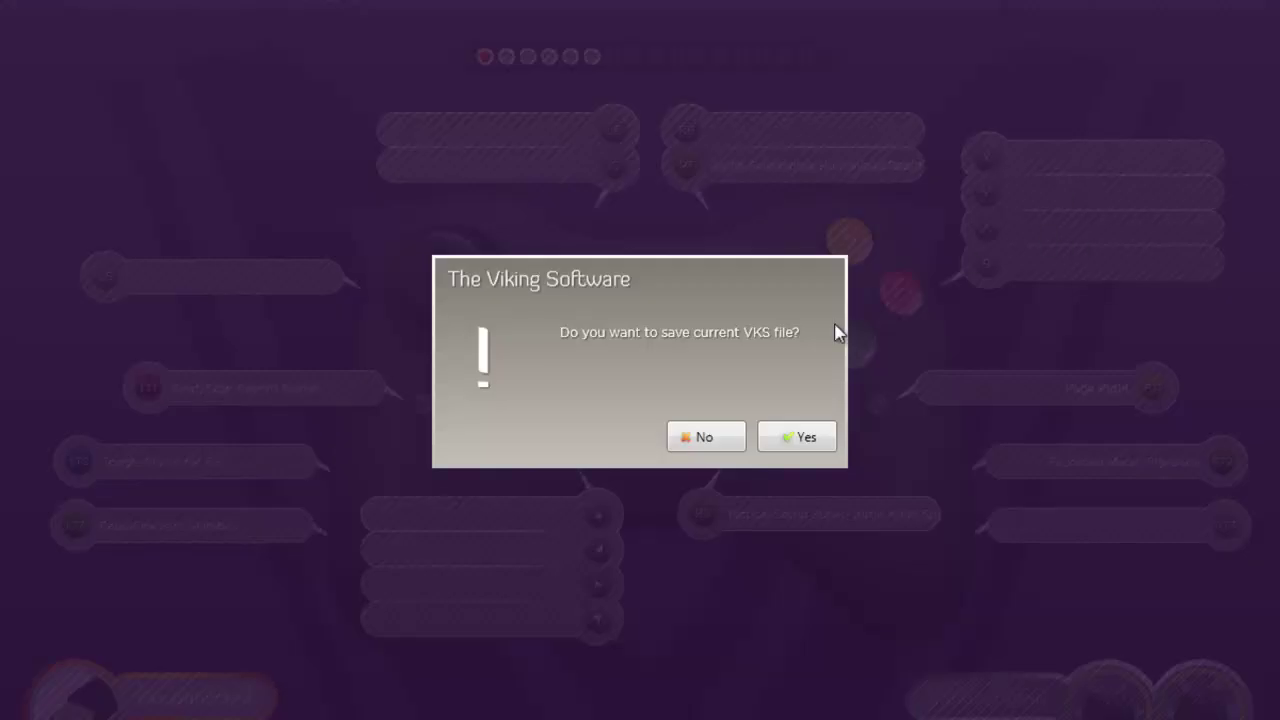
click(730, 440)
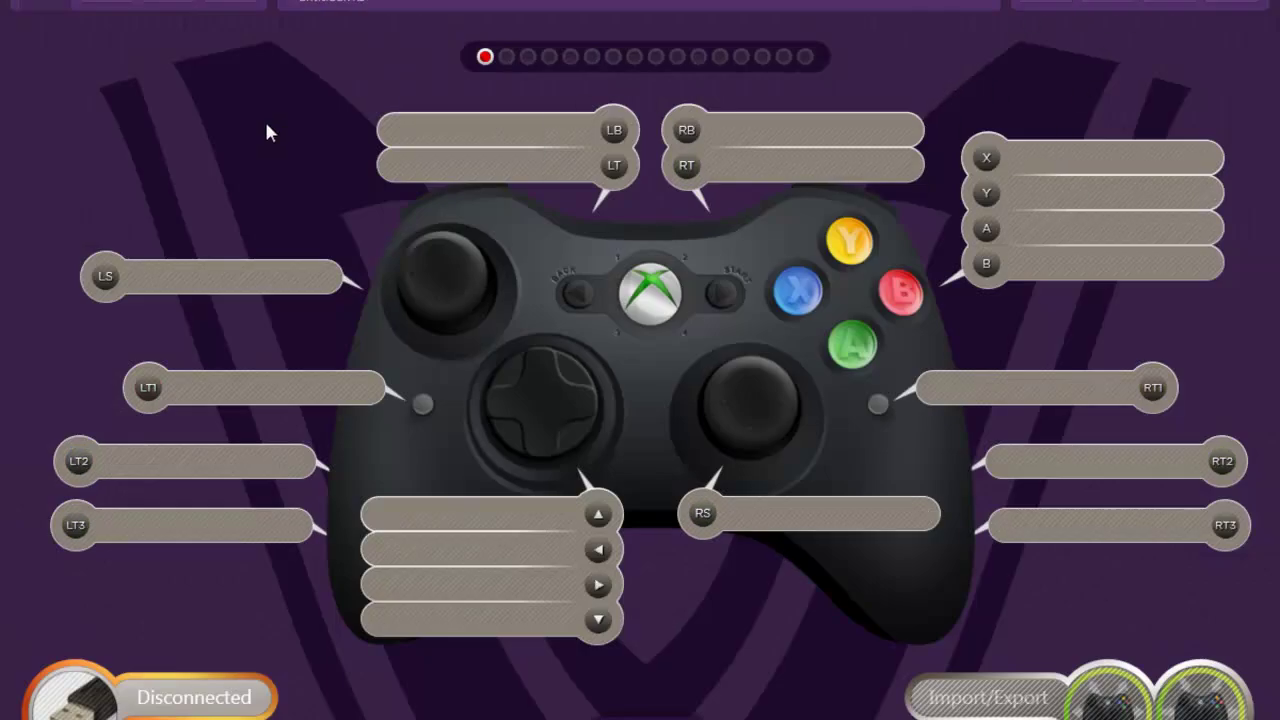
mouse_move(1128, 533)
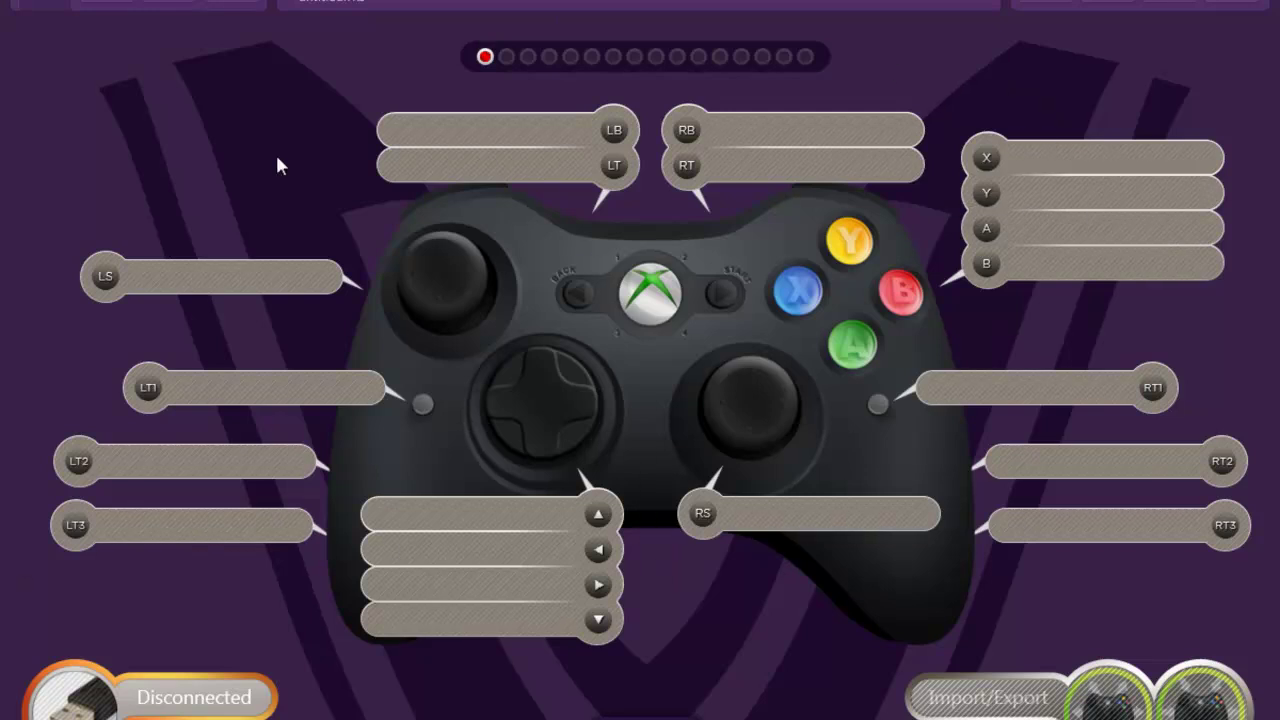